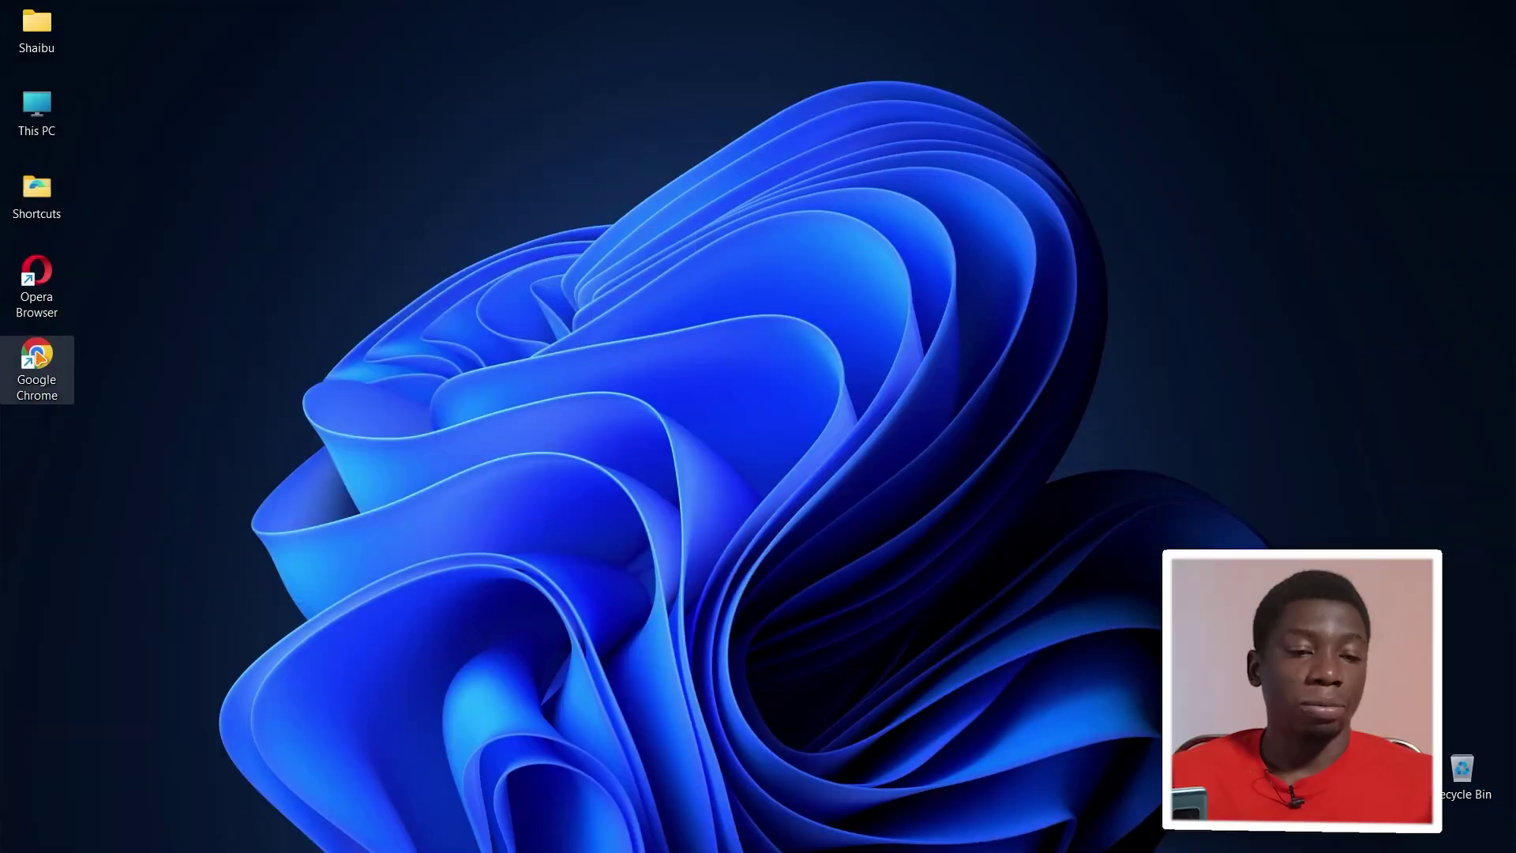
Step: Launch Chrome and enter 'meet' in the address bar to load the Google Meet product page
double_click(36, 359)
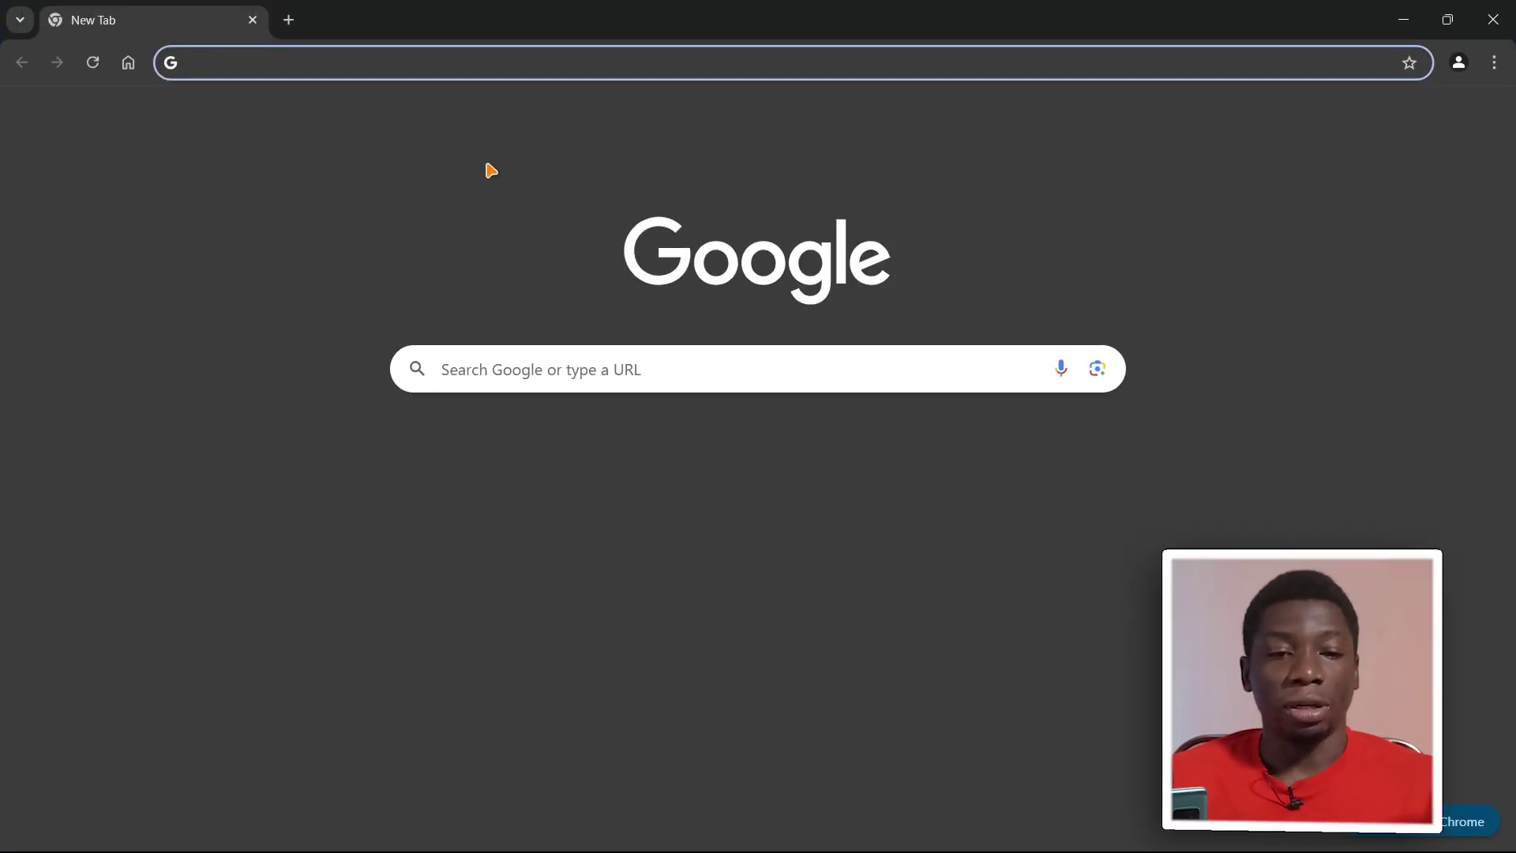
click(460, 62)
text(meet)
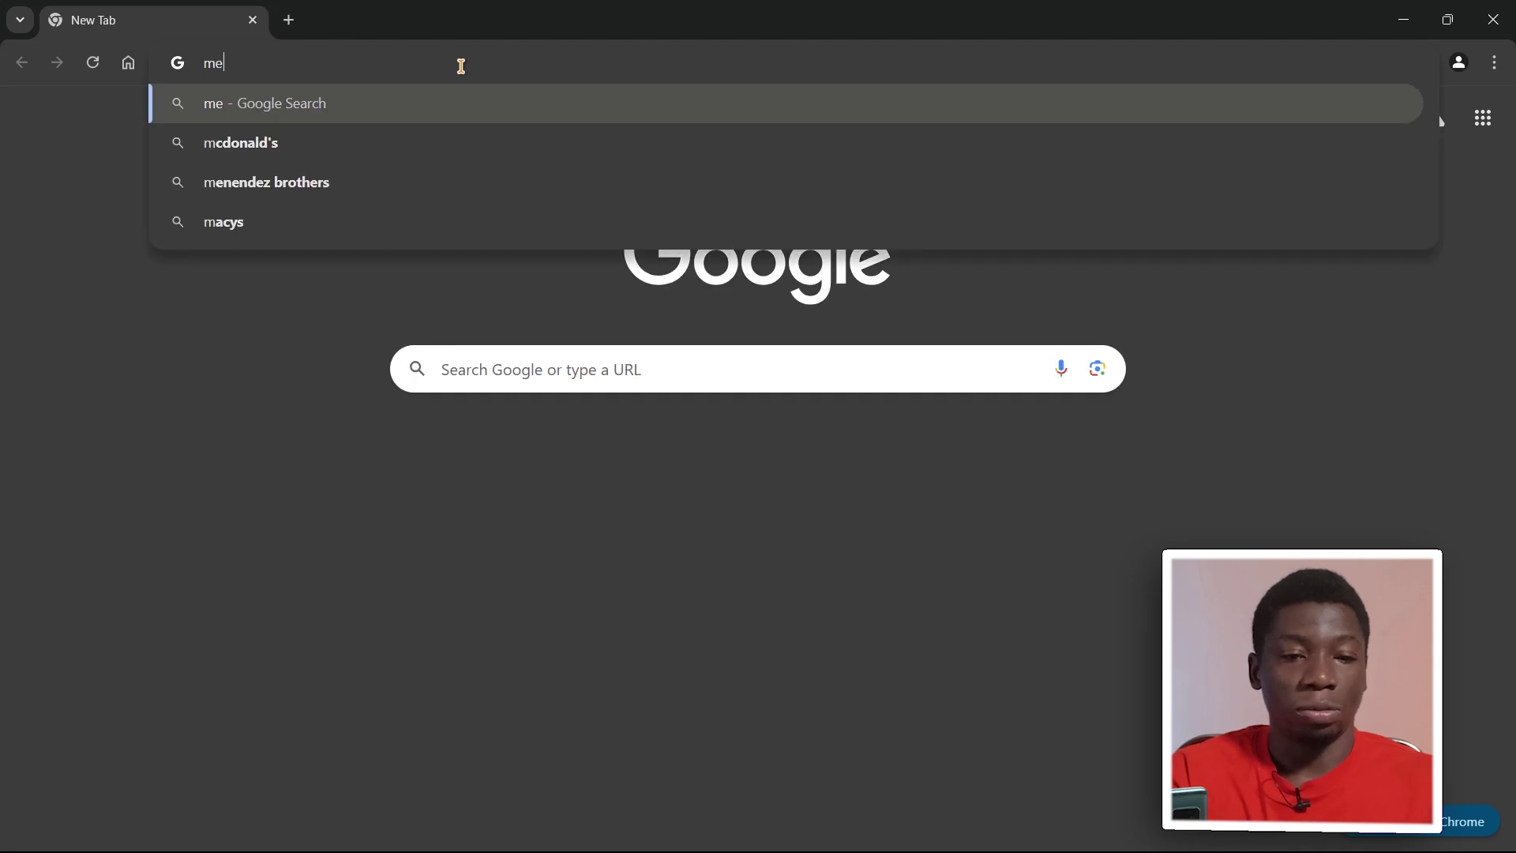
key(Return)
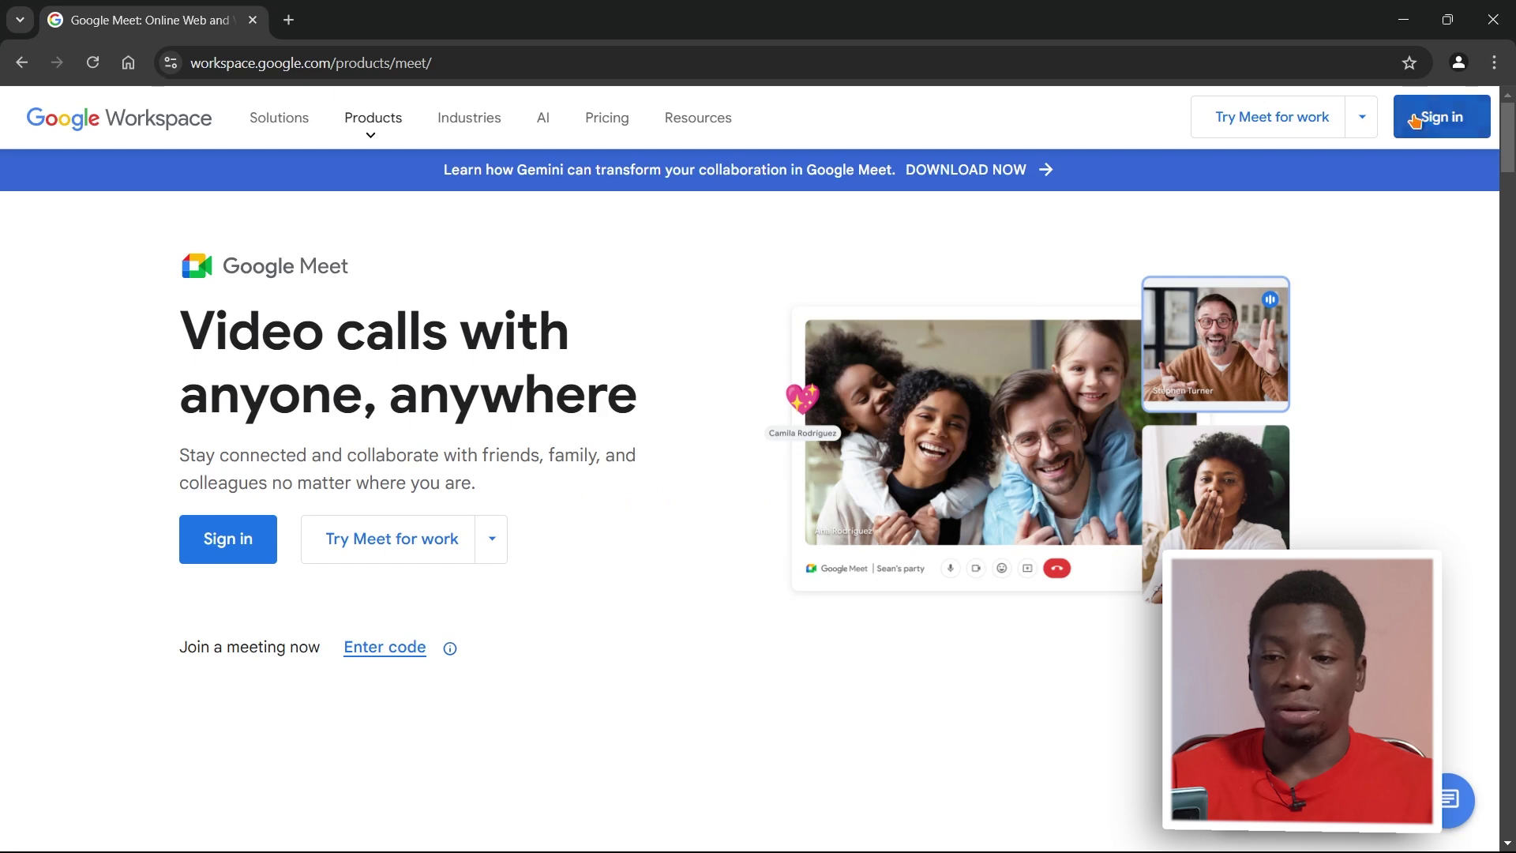
Step: Start the Google sign-in and focus the Email or phone field to enter the account details
click(1438, 120)
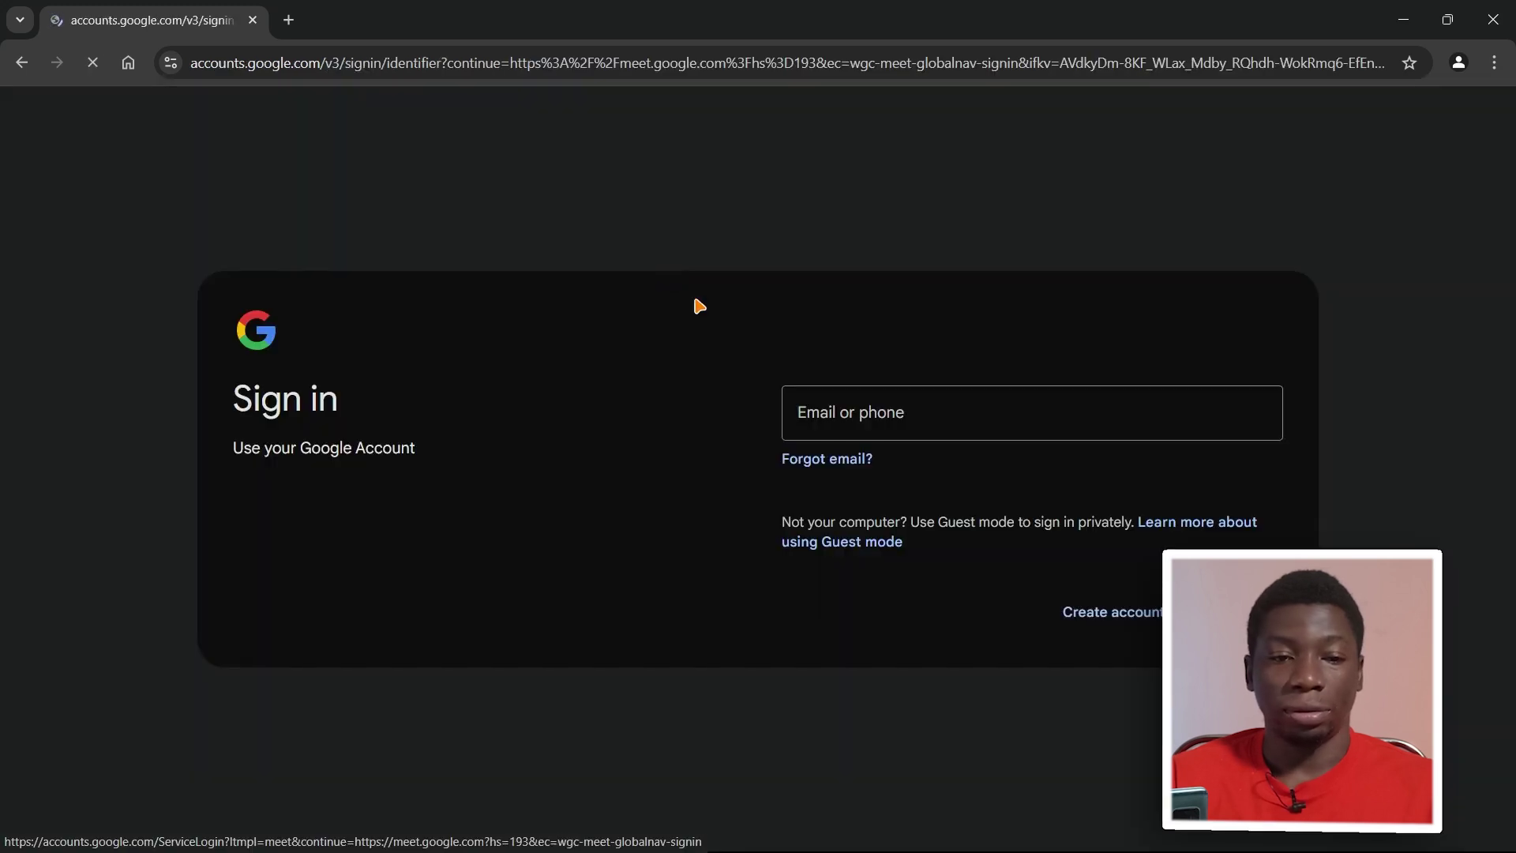
click(842, 382)
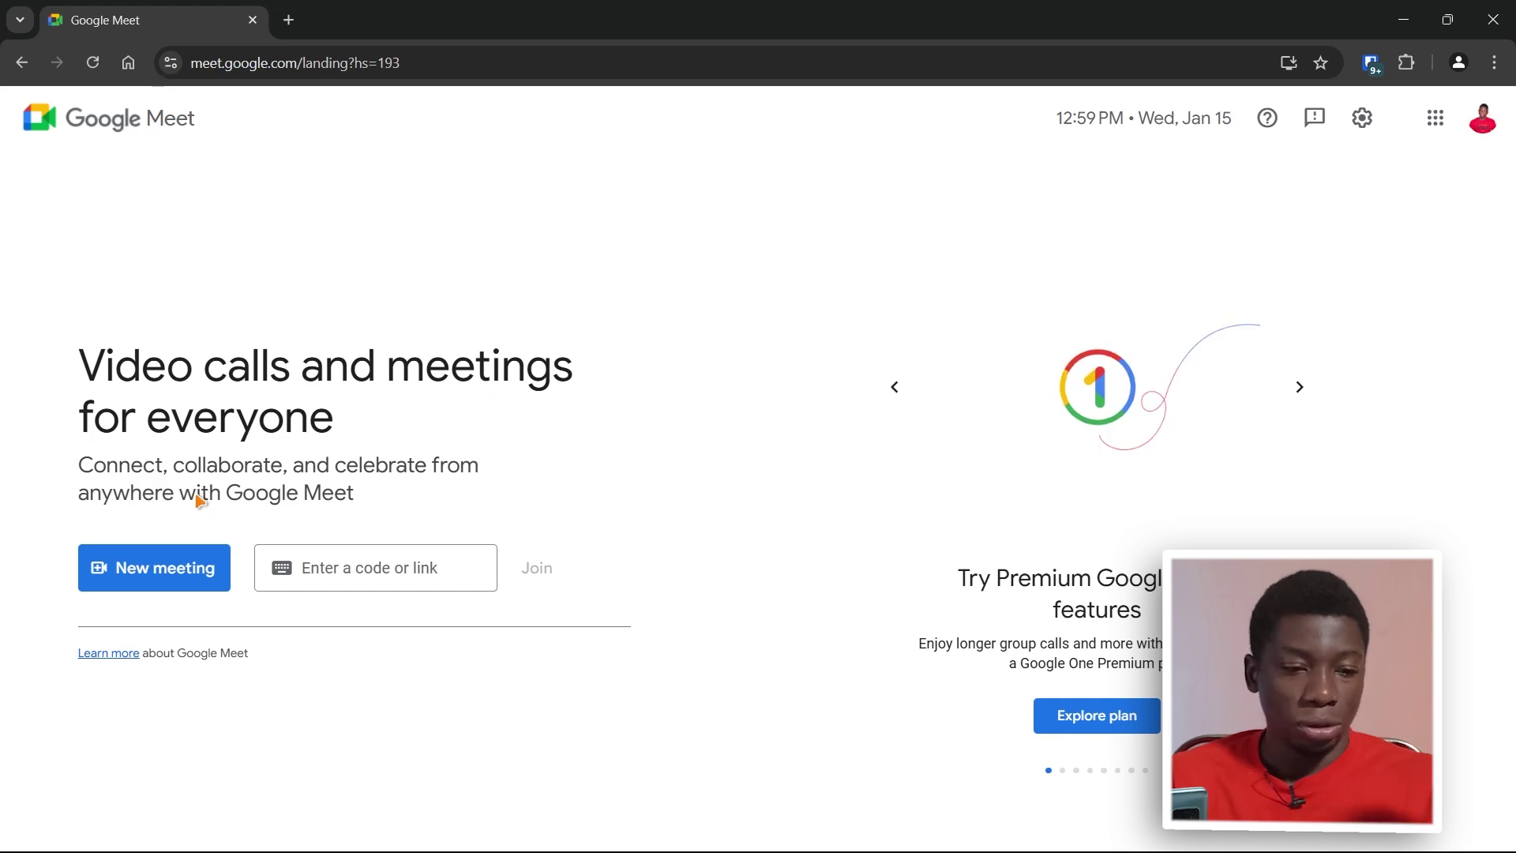
Step: Create a meeting for later from New meeting and copy its joining link to the clipboard
click(164, 580)
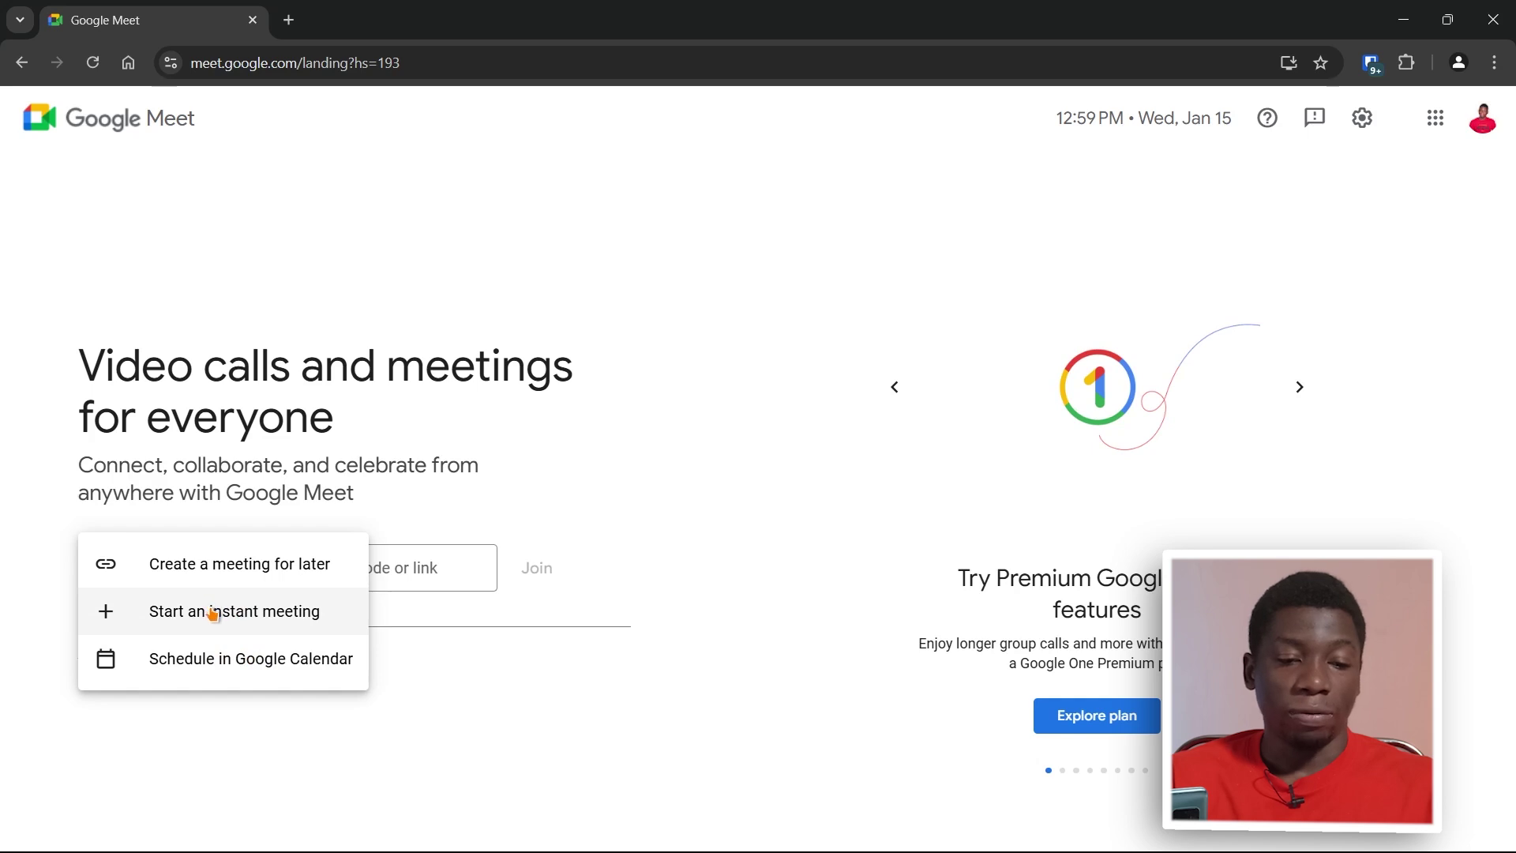
click(227, 568)
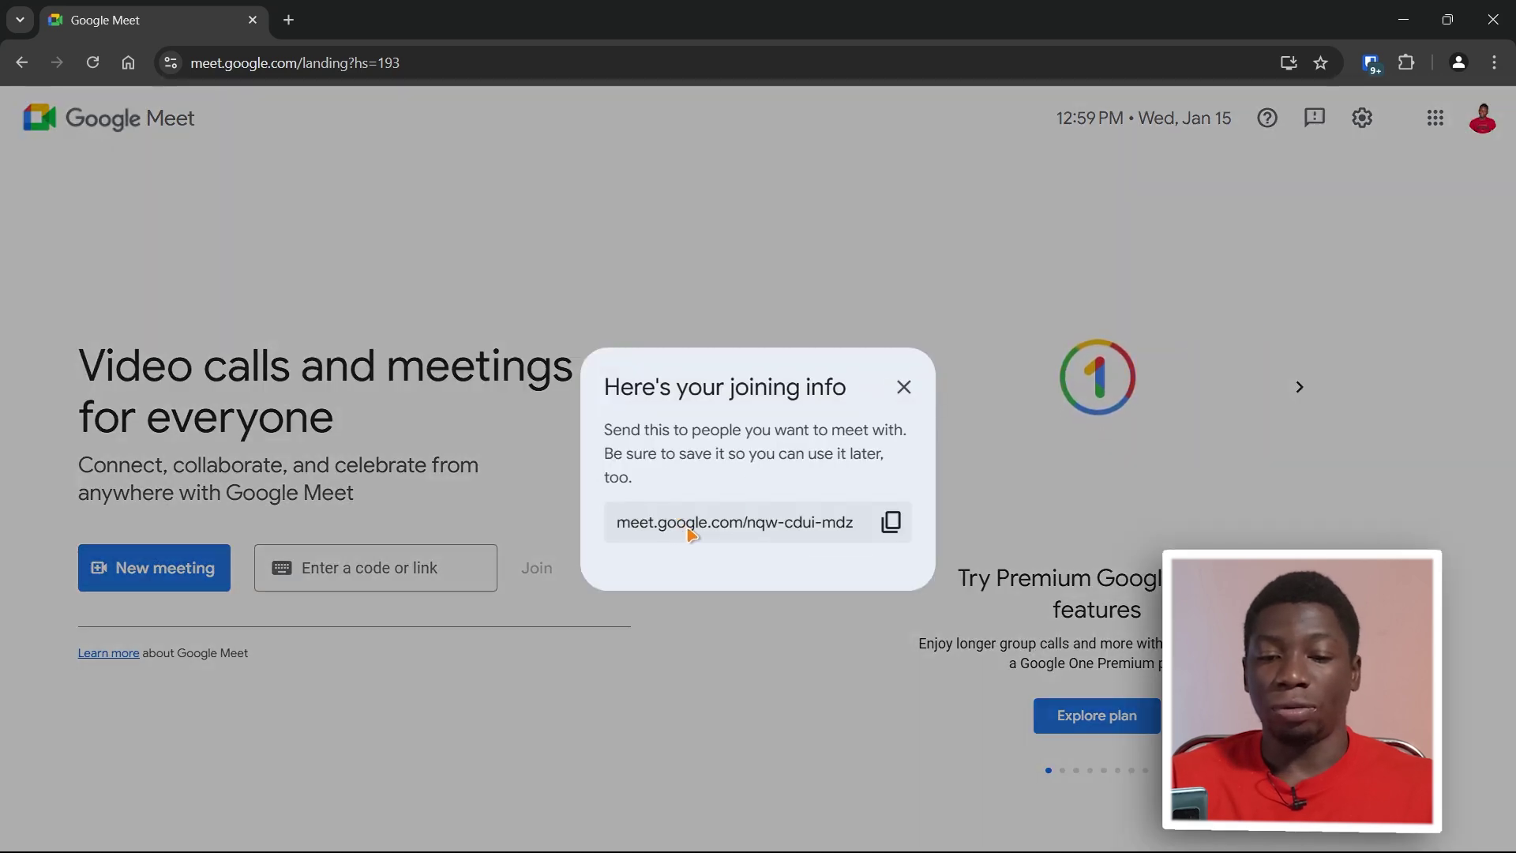
click(891, 522)
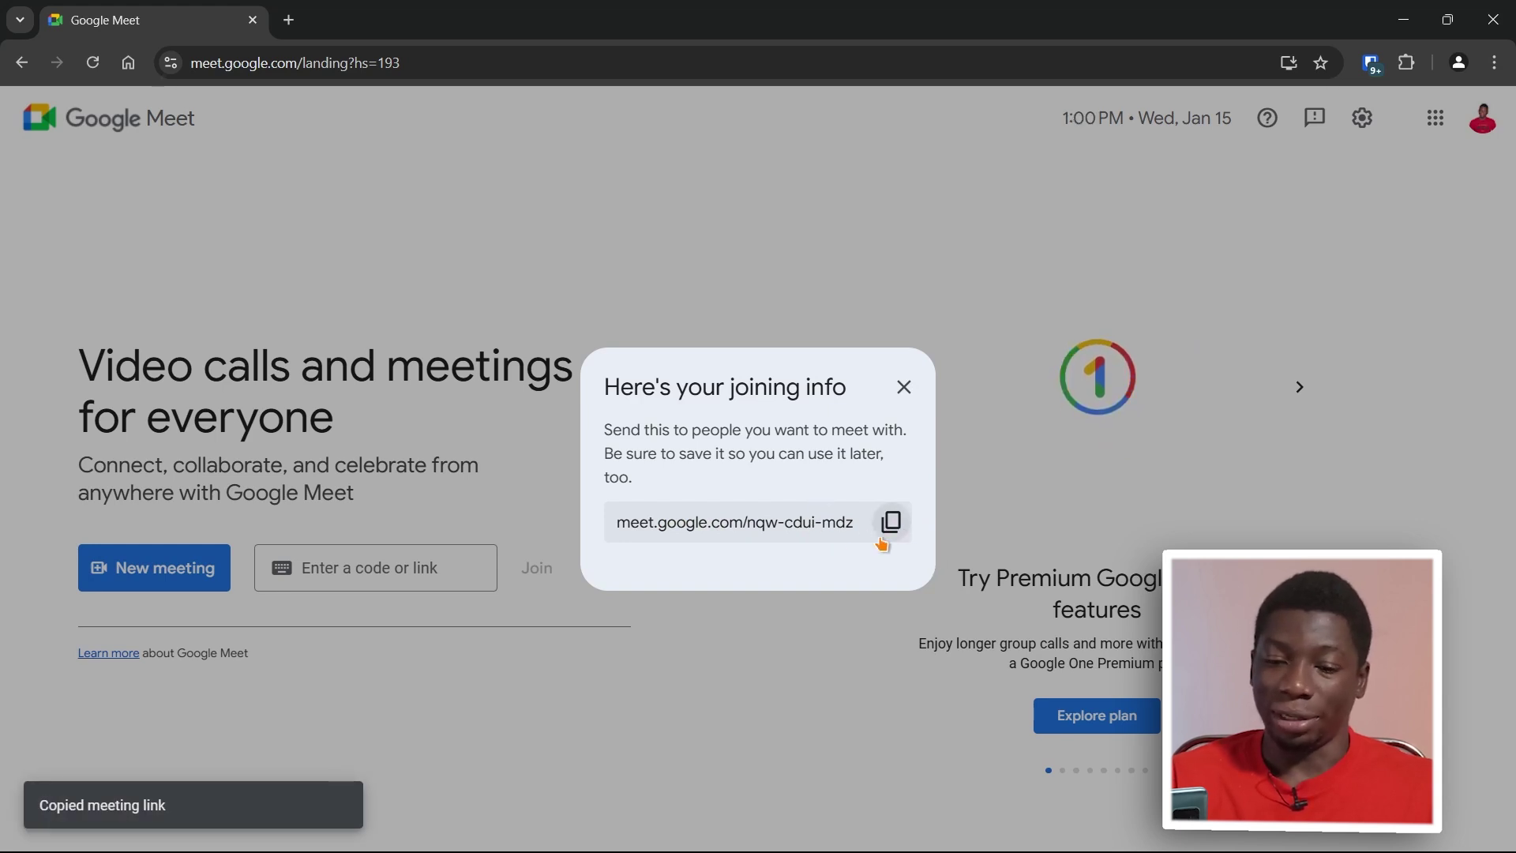
click(892, 524)
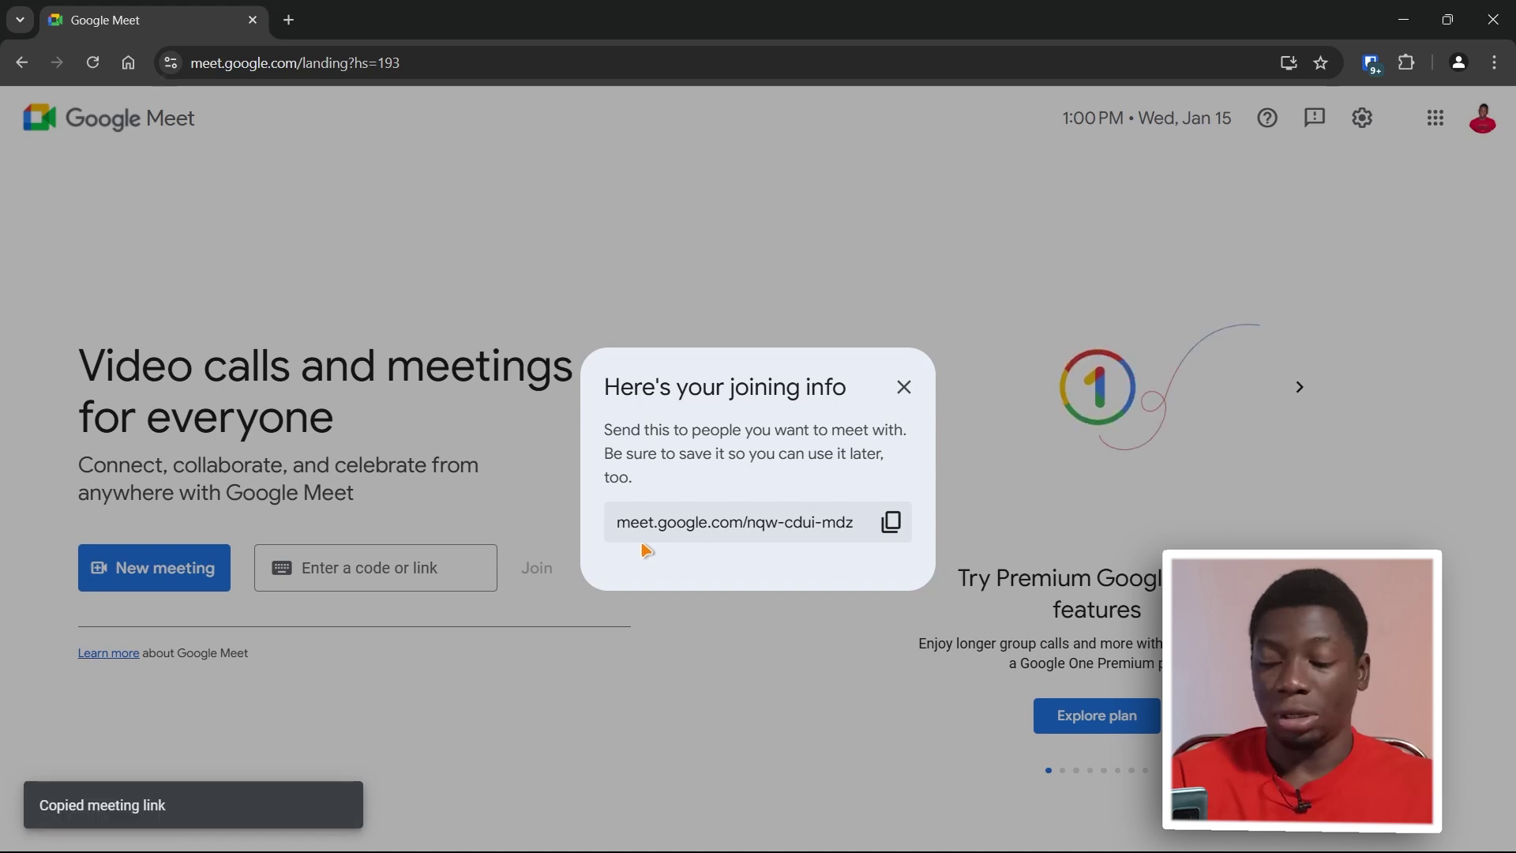
Step: Open Notepad from Start search and paste the meeting link into a new note
mouse_move(28, 843)
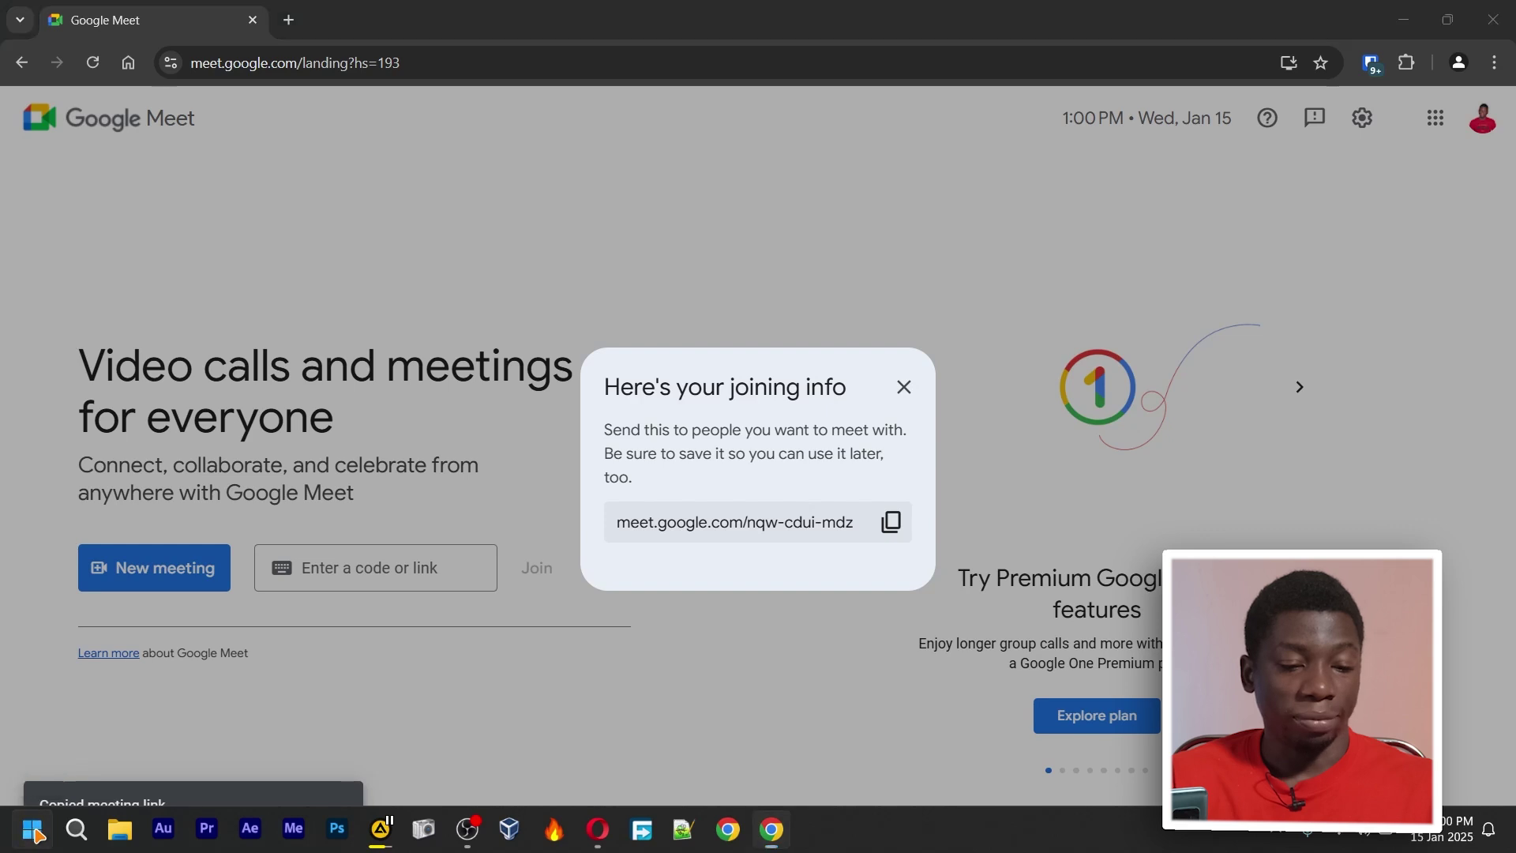
click(33, 829)
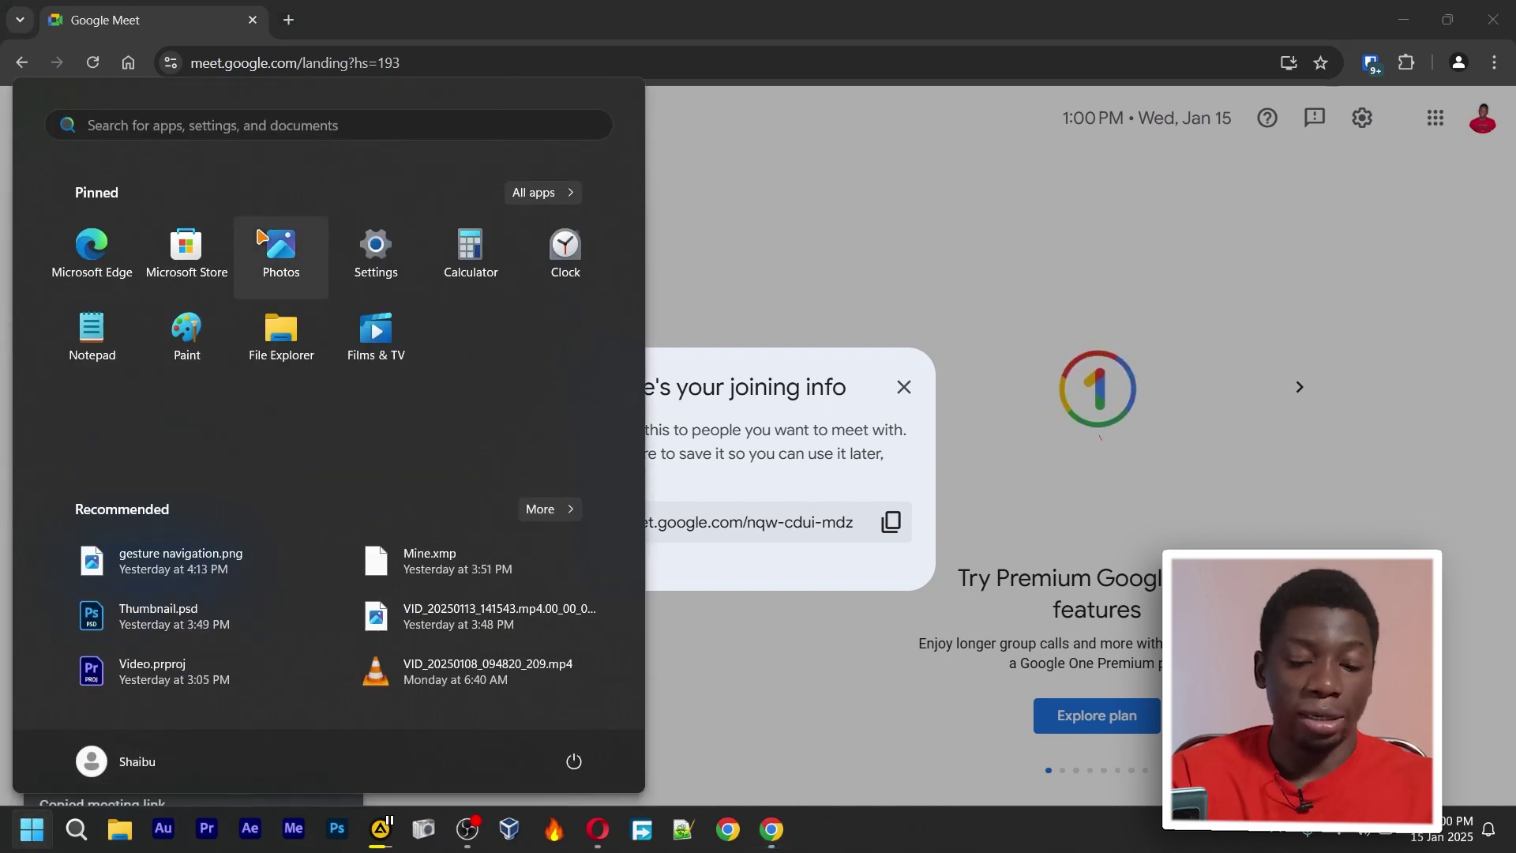
text(not)
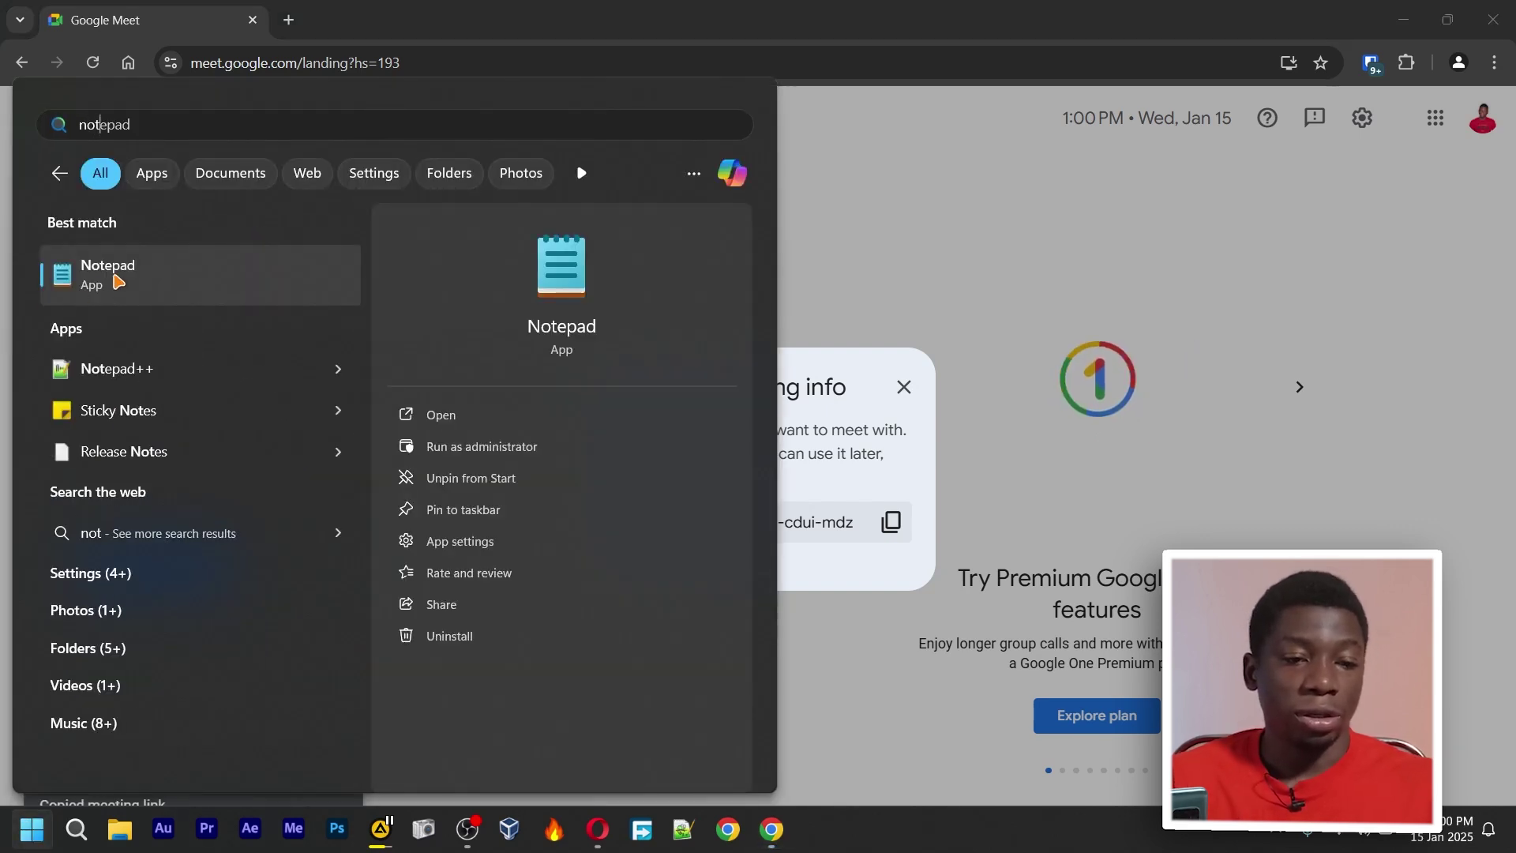
click(119, 278)
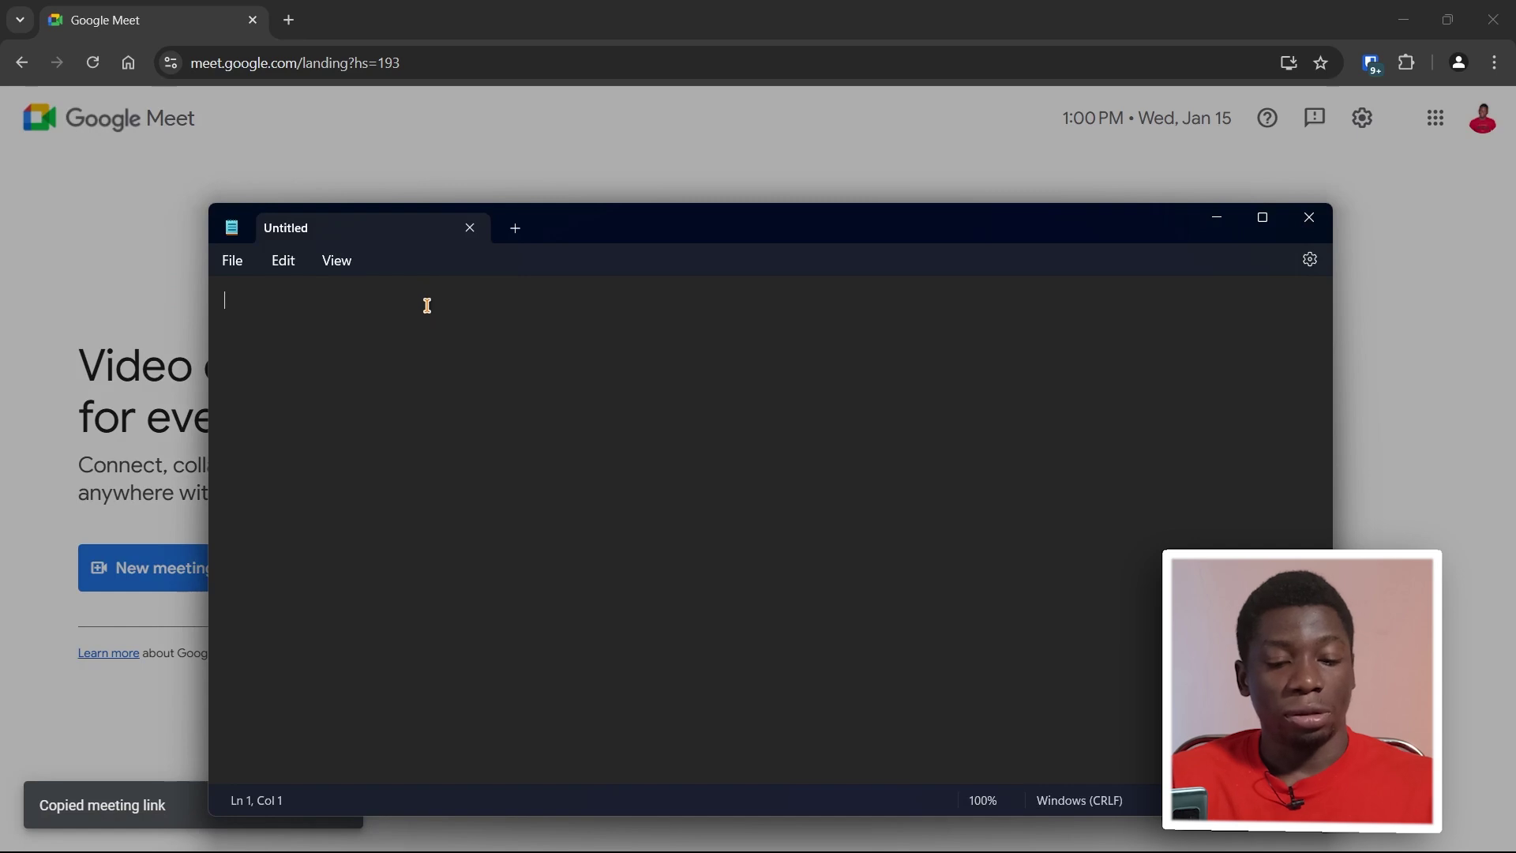
key(ctrl+v)
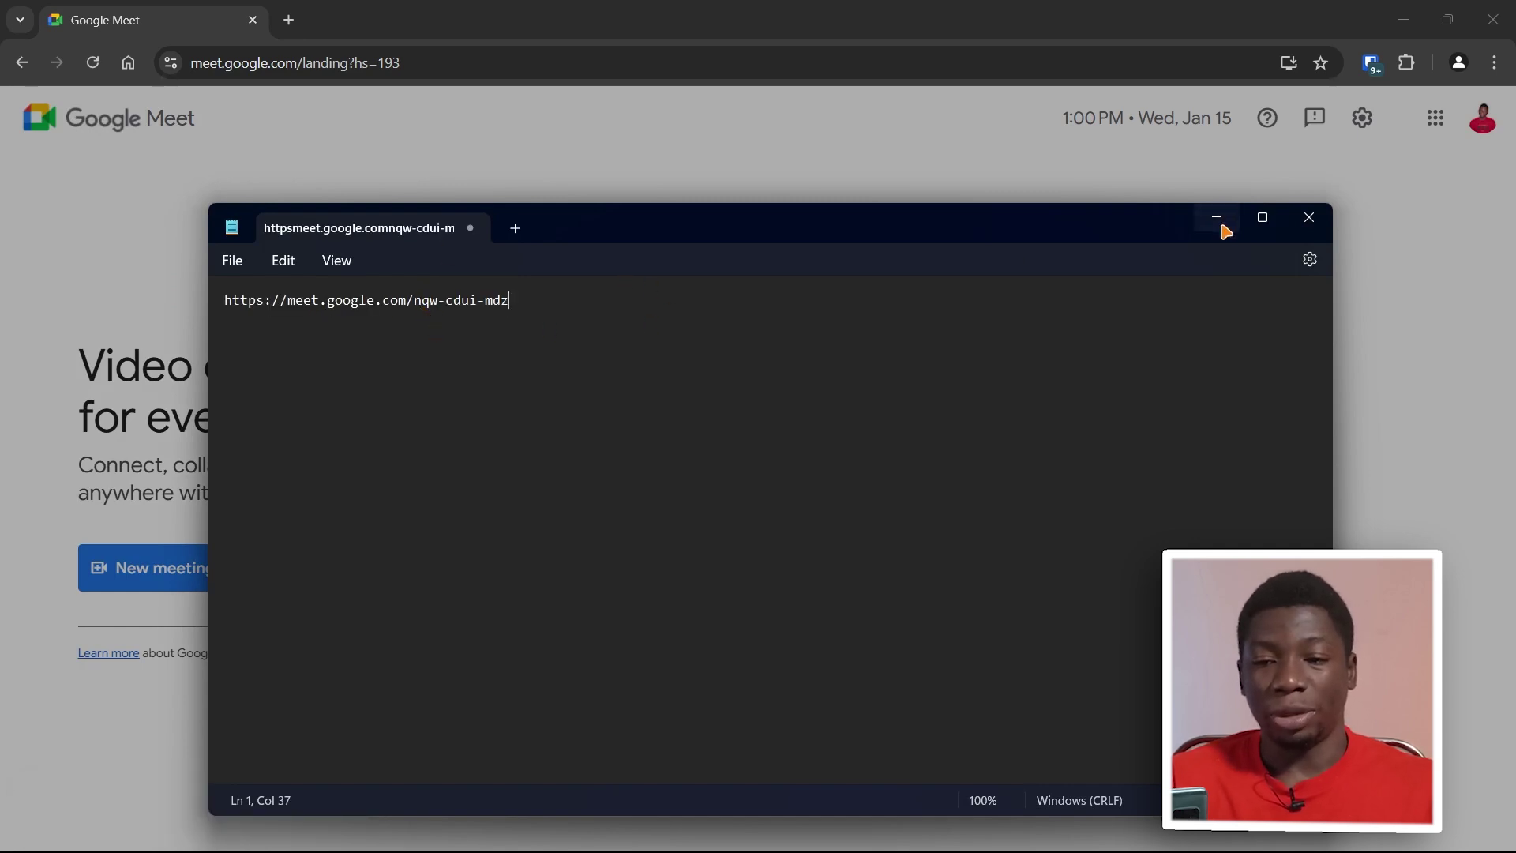
Step: Close Meet's joining-info dialog, then copy the link from the Notepad note again
click(1221, 222)
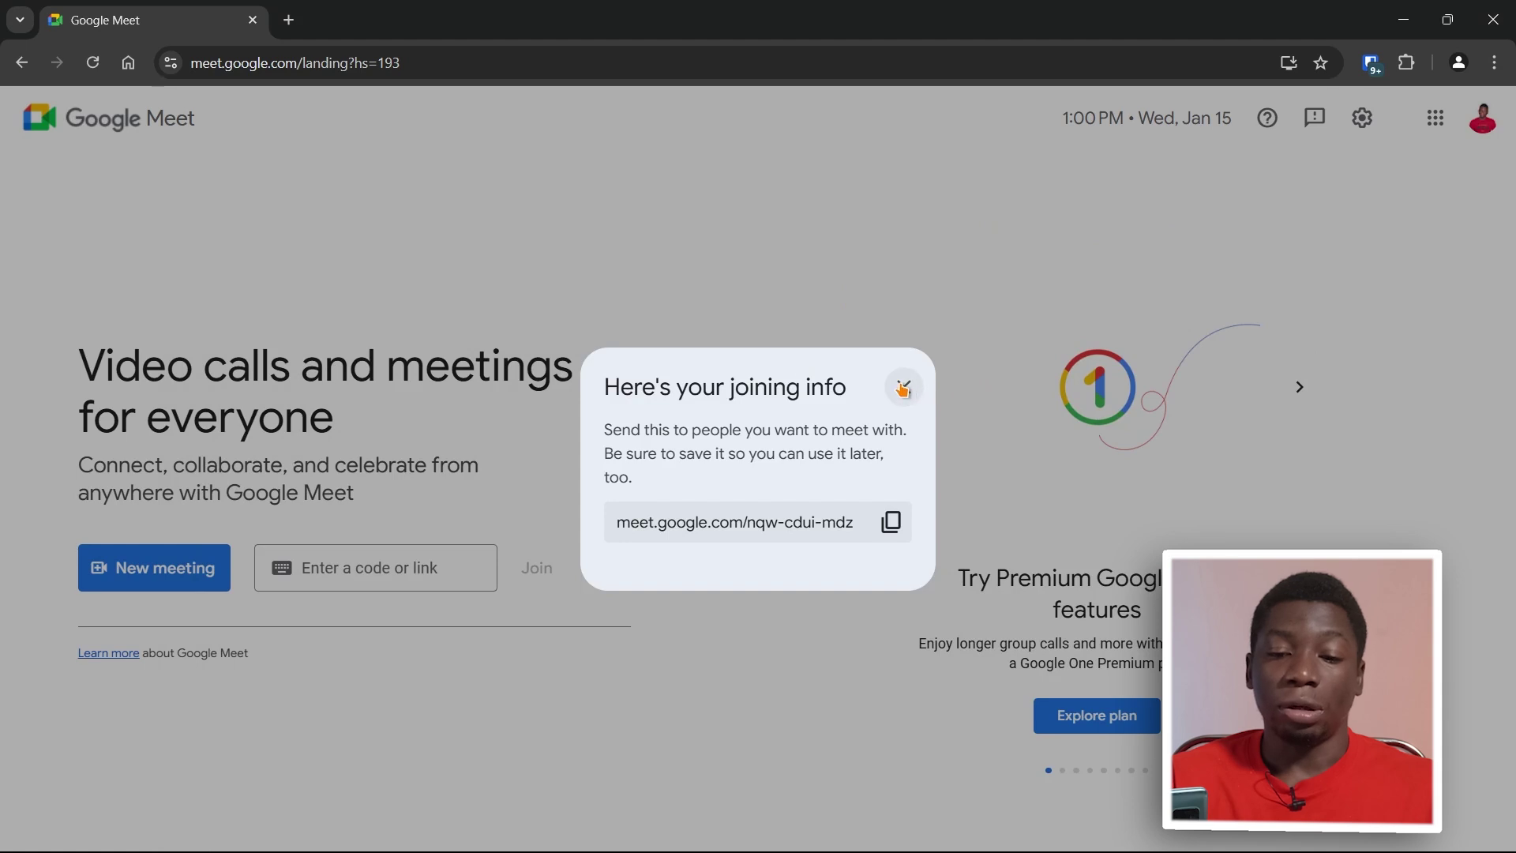
click(902, 387)
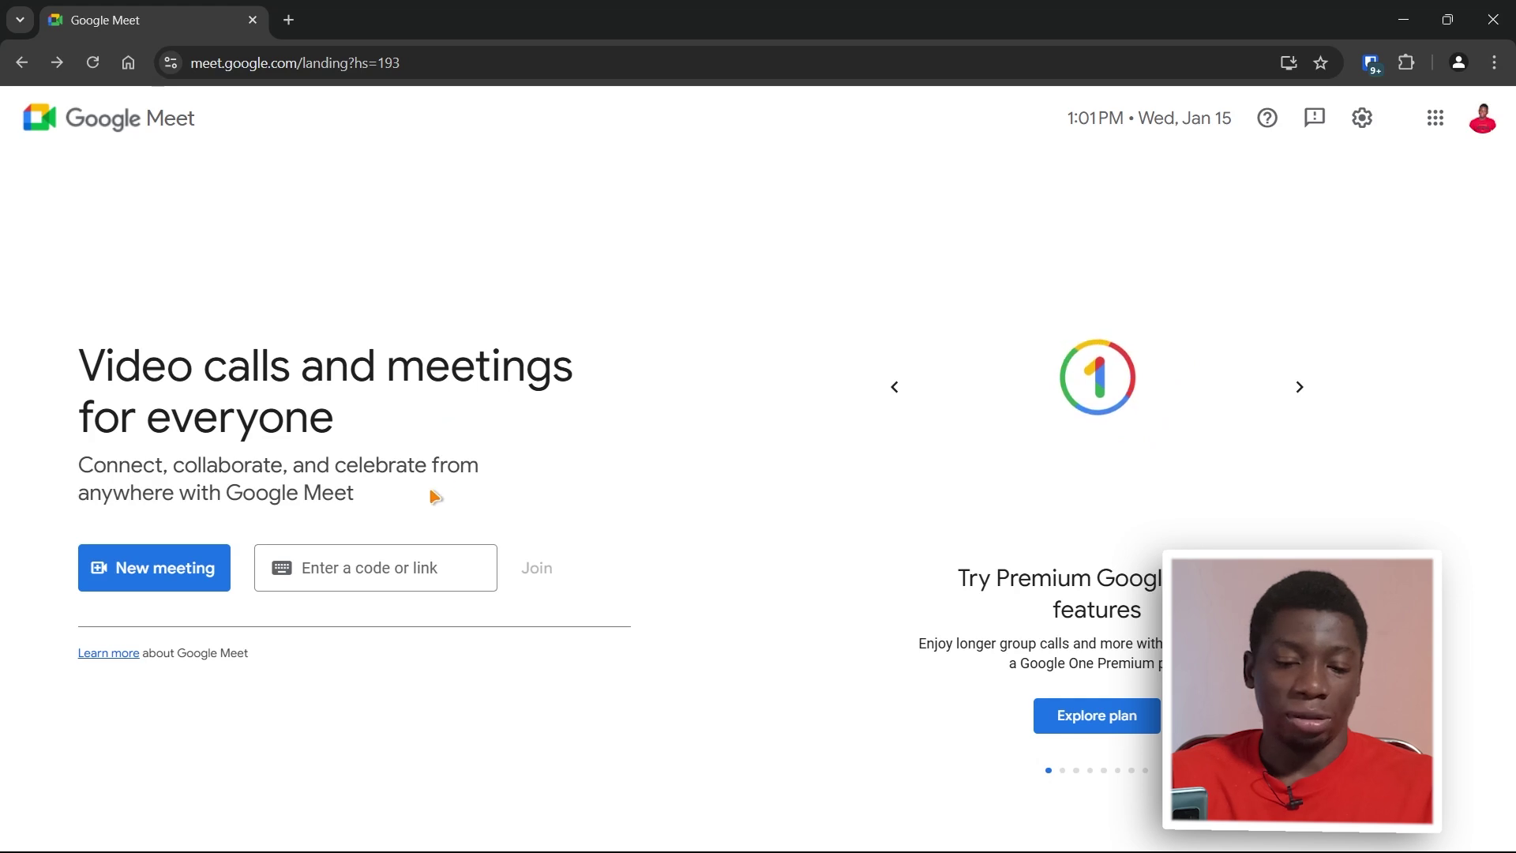
click(820, 836)
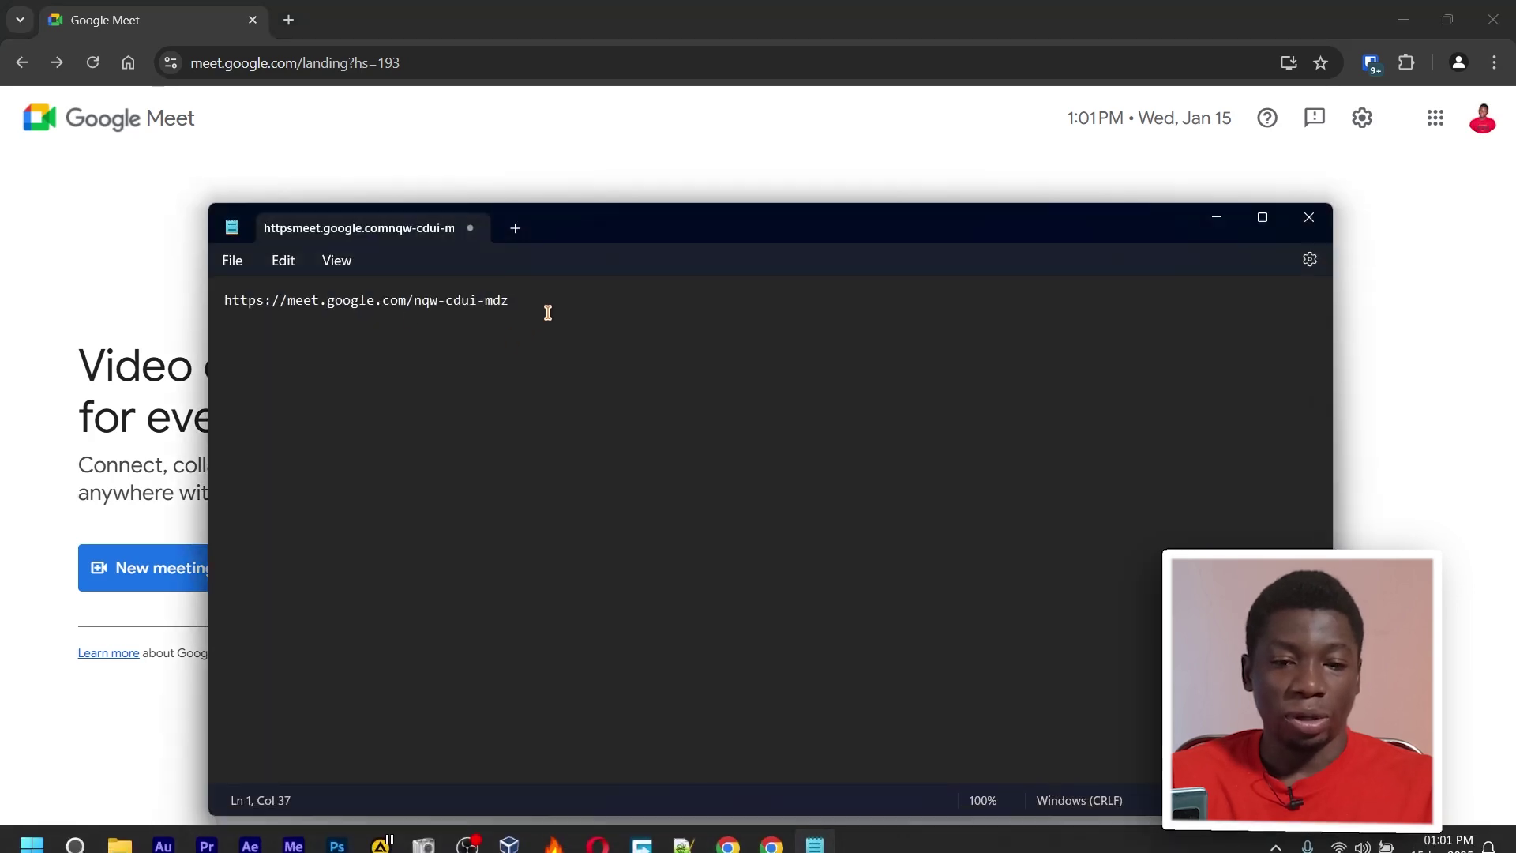
drag(545, 311, 236, 325)
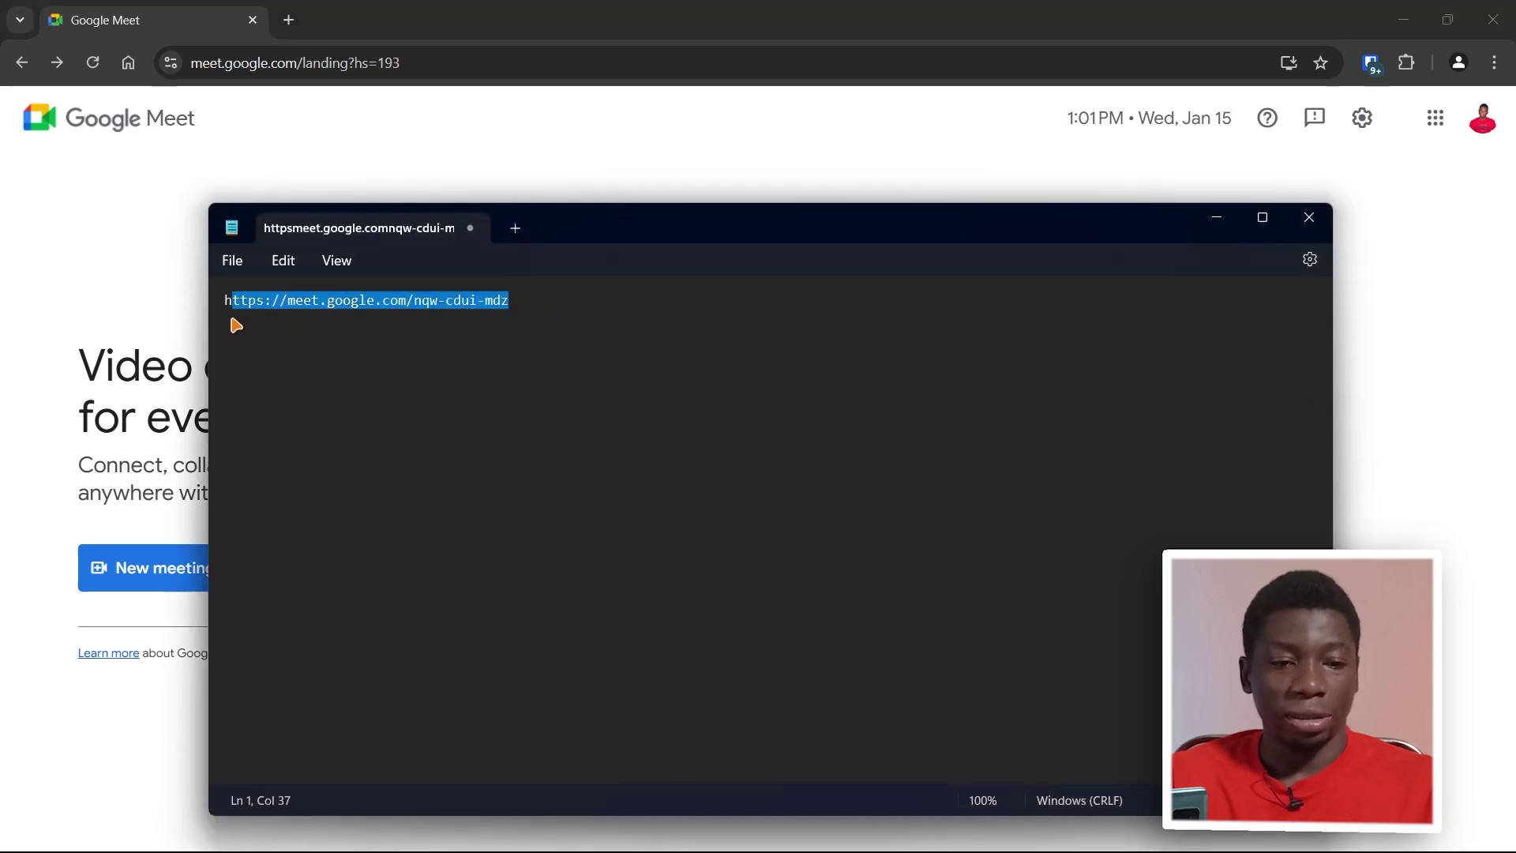
right_click(304, 308)
click(406, 404)
click(286, 52)
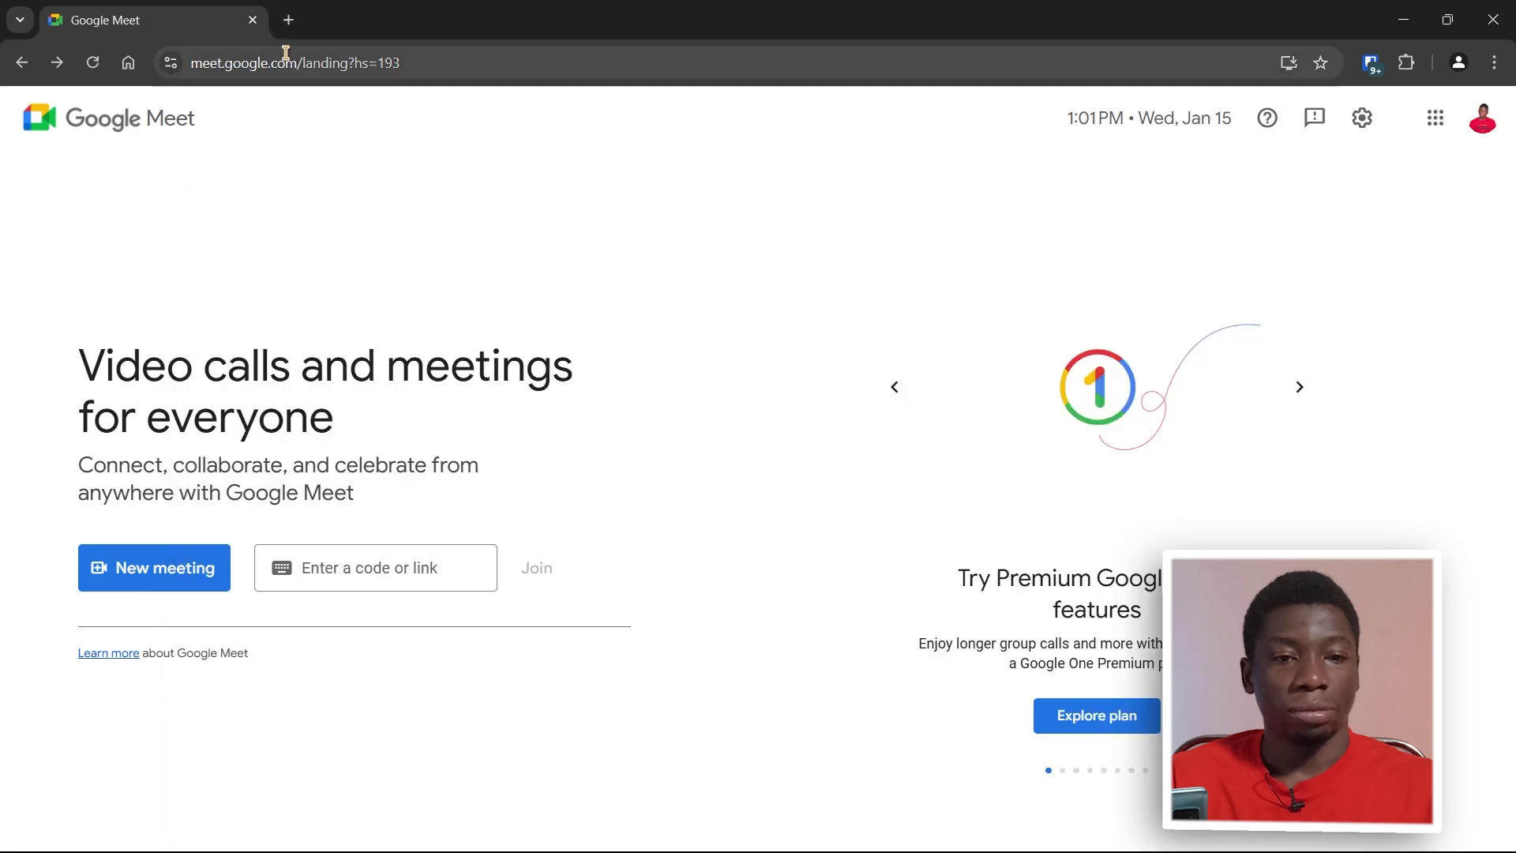
Step: Paste the copied meeting link into a new Chrome tab to reach the pre-join page
click(288, 20)
key(ctrl+v)
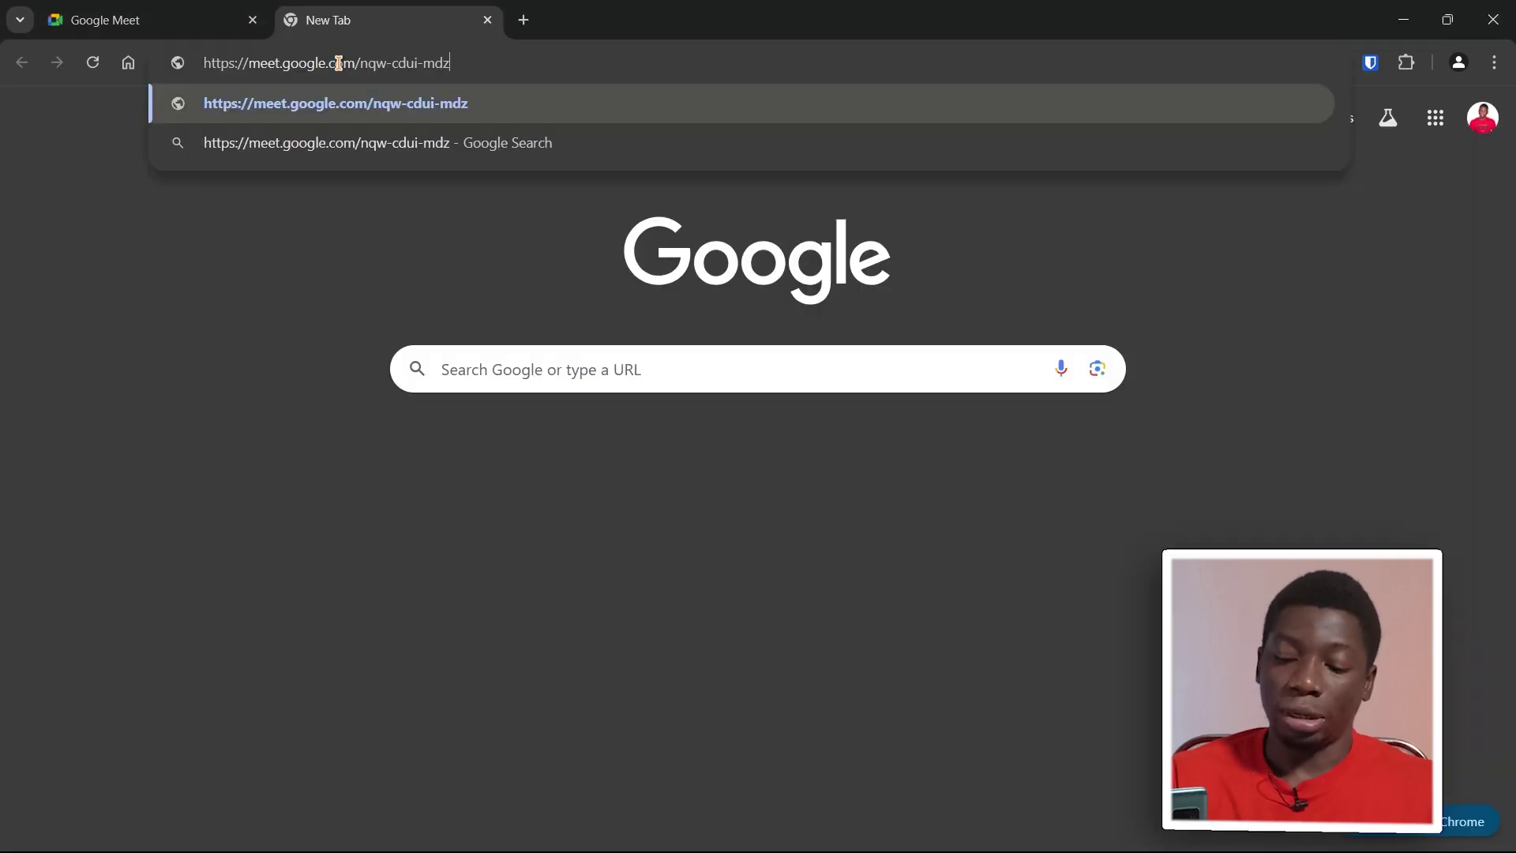
key(Return)
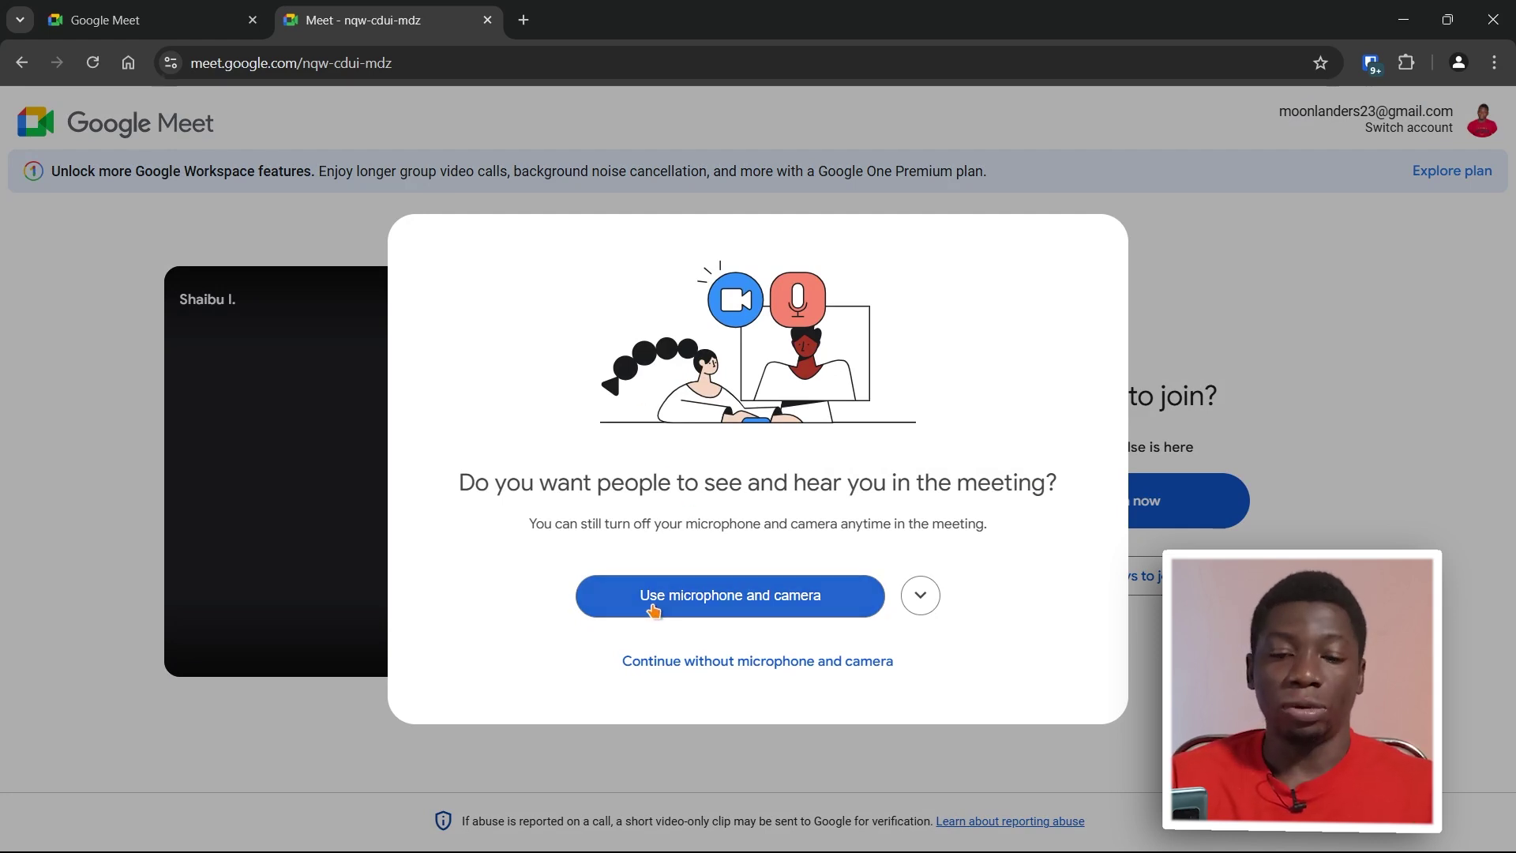
Step: Let the meeting use the microphone and camera, allowing access while visiting the site
click(727, 615)
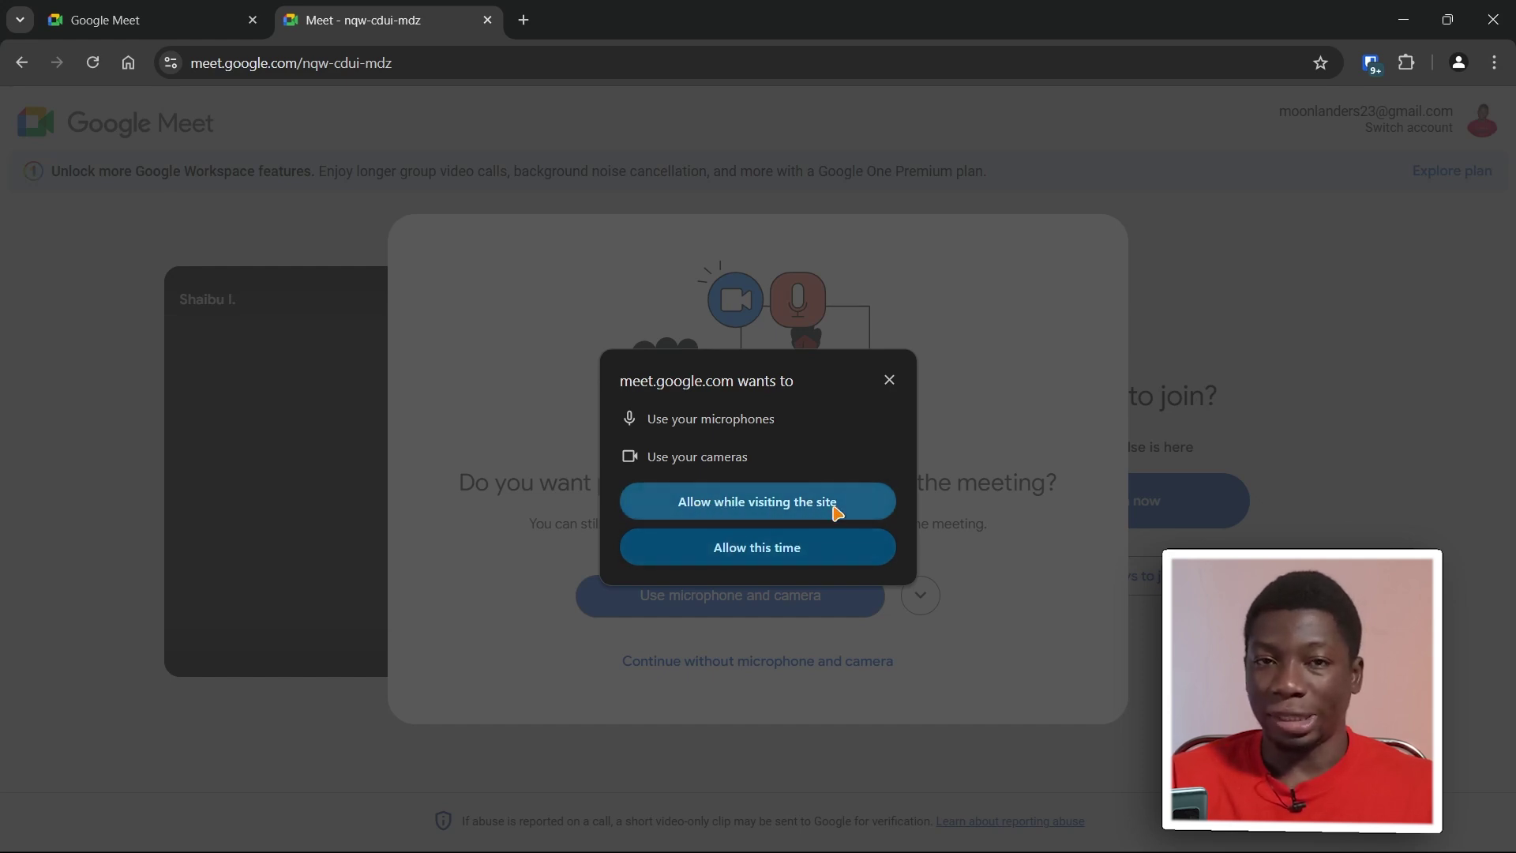
click(735, 510)
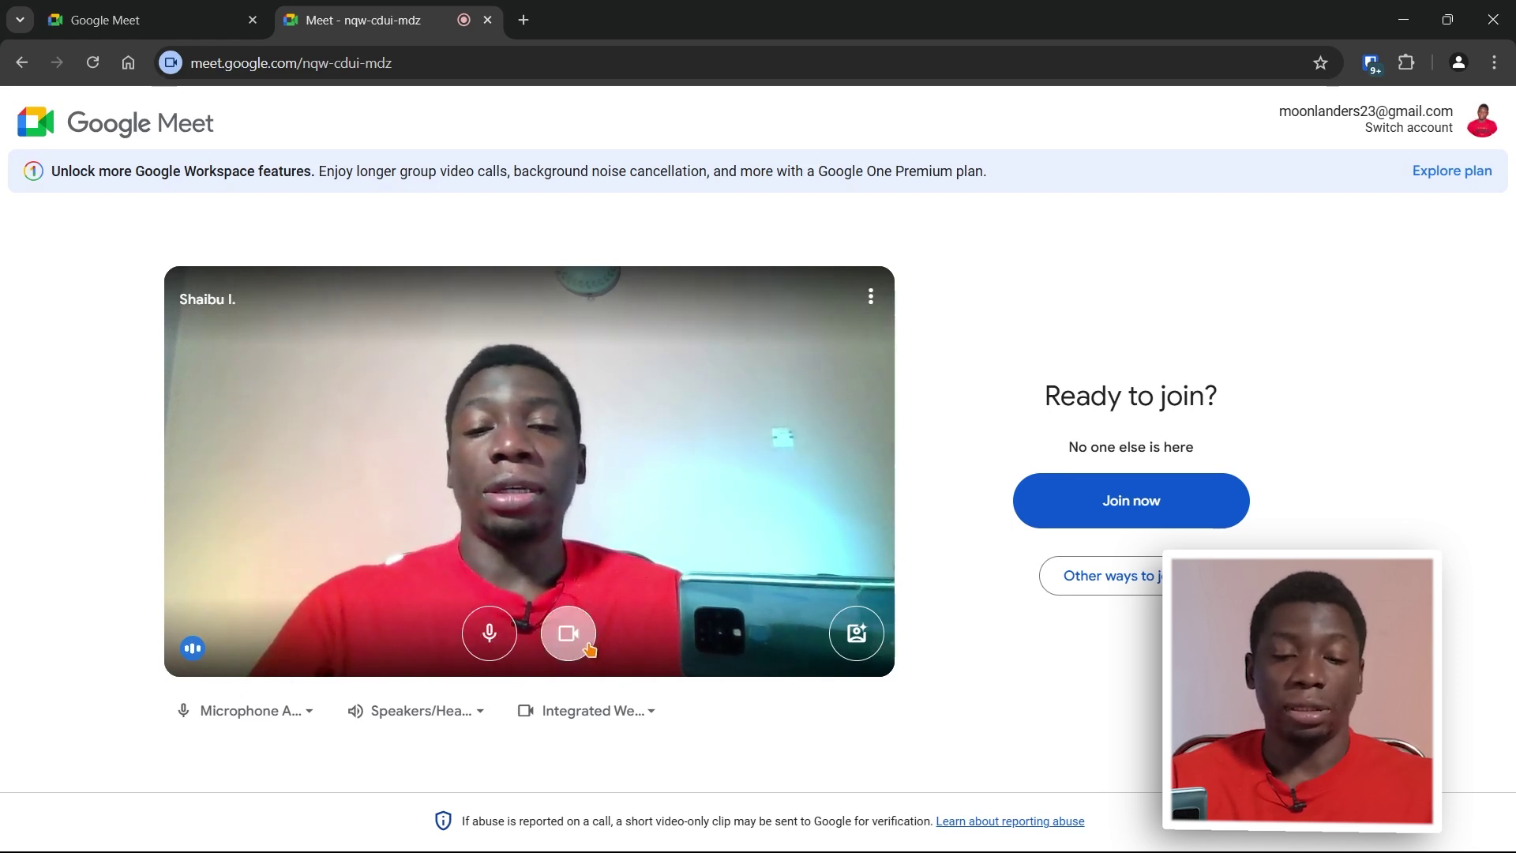
click(245, 713)
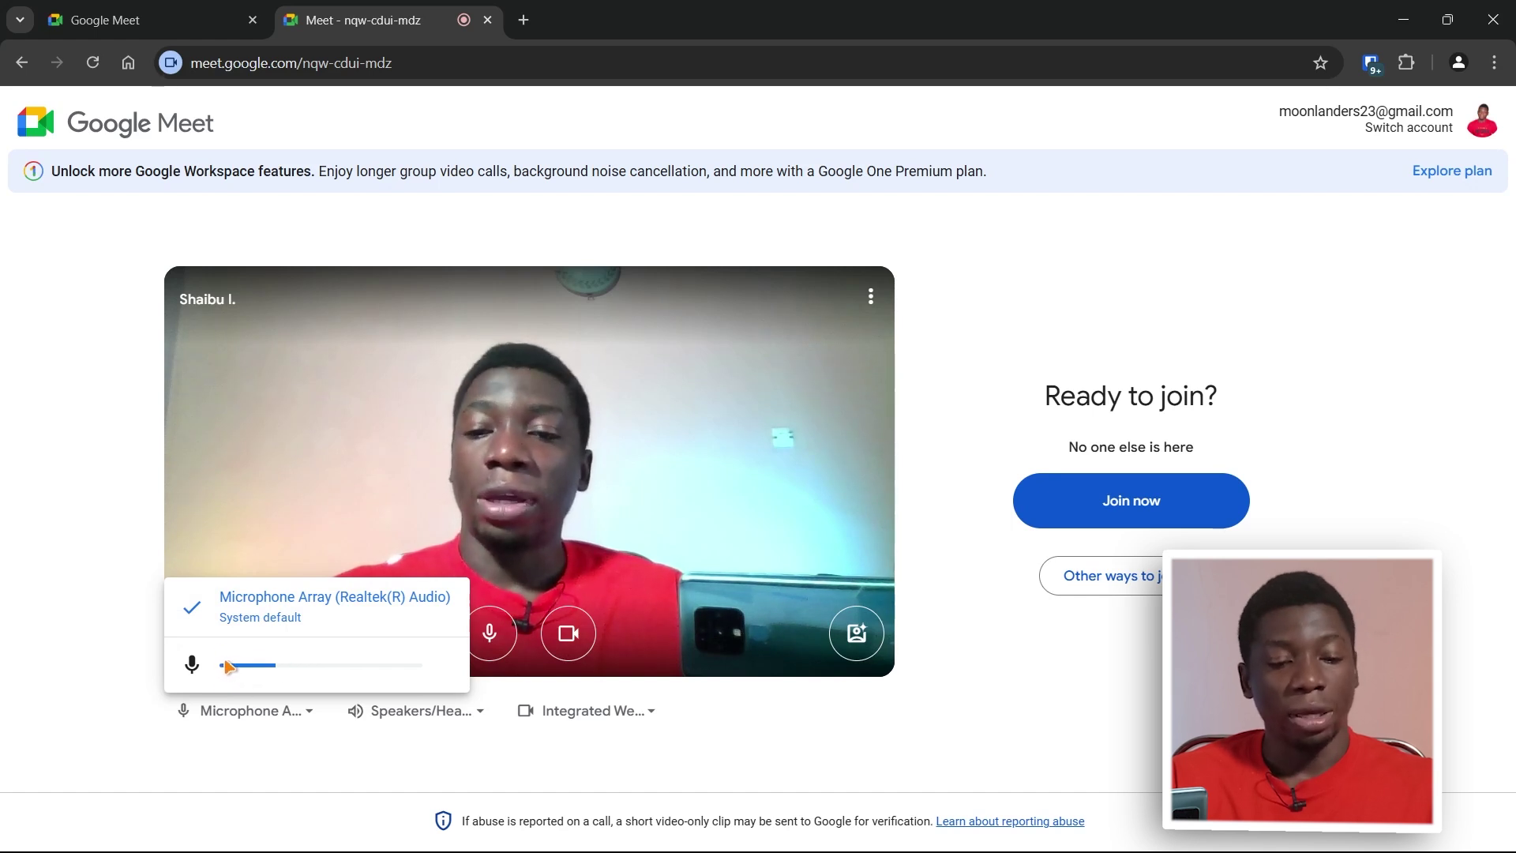
click(264, 711)
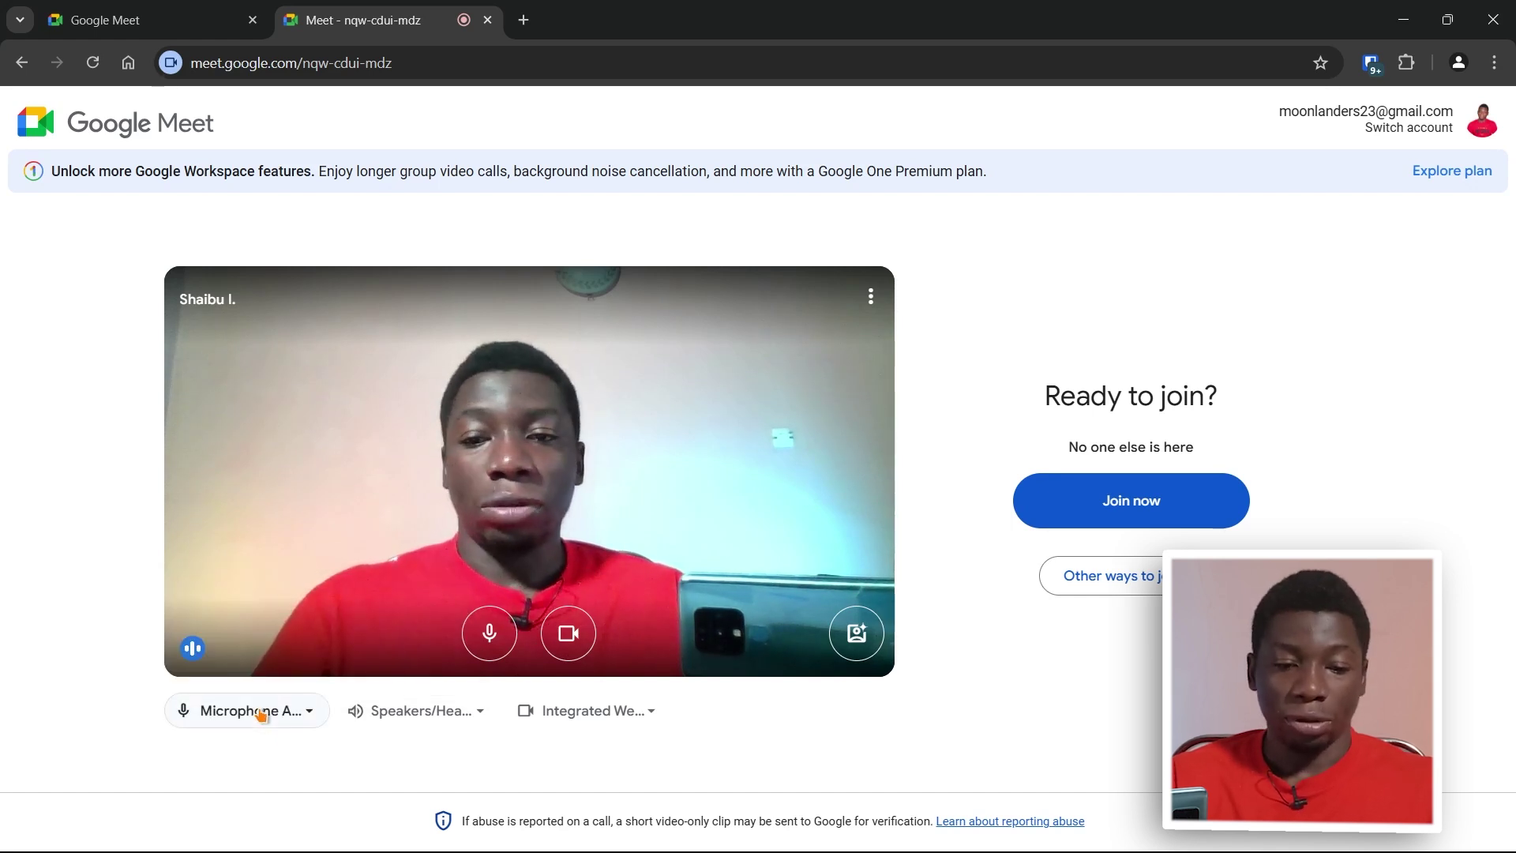
click(259, 710)
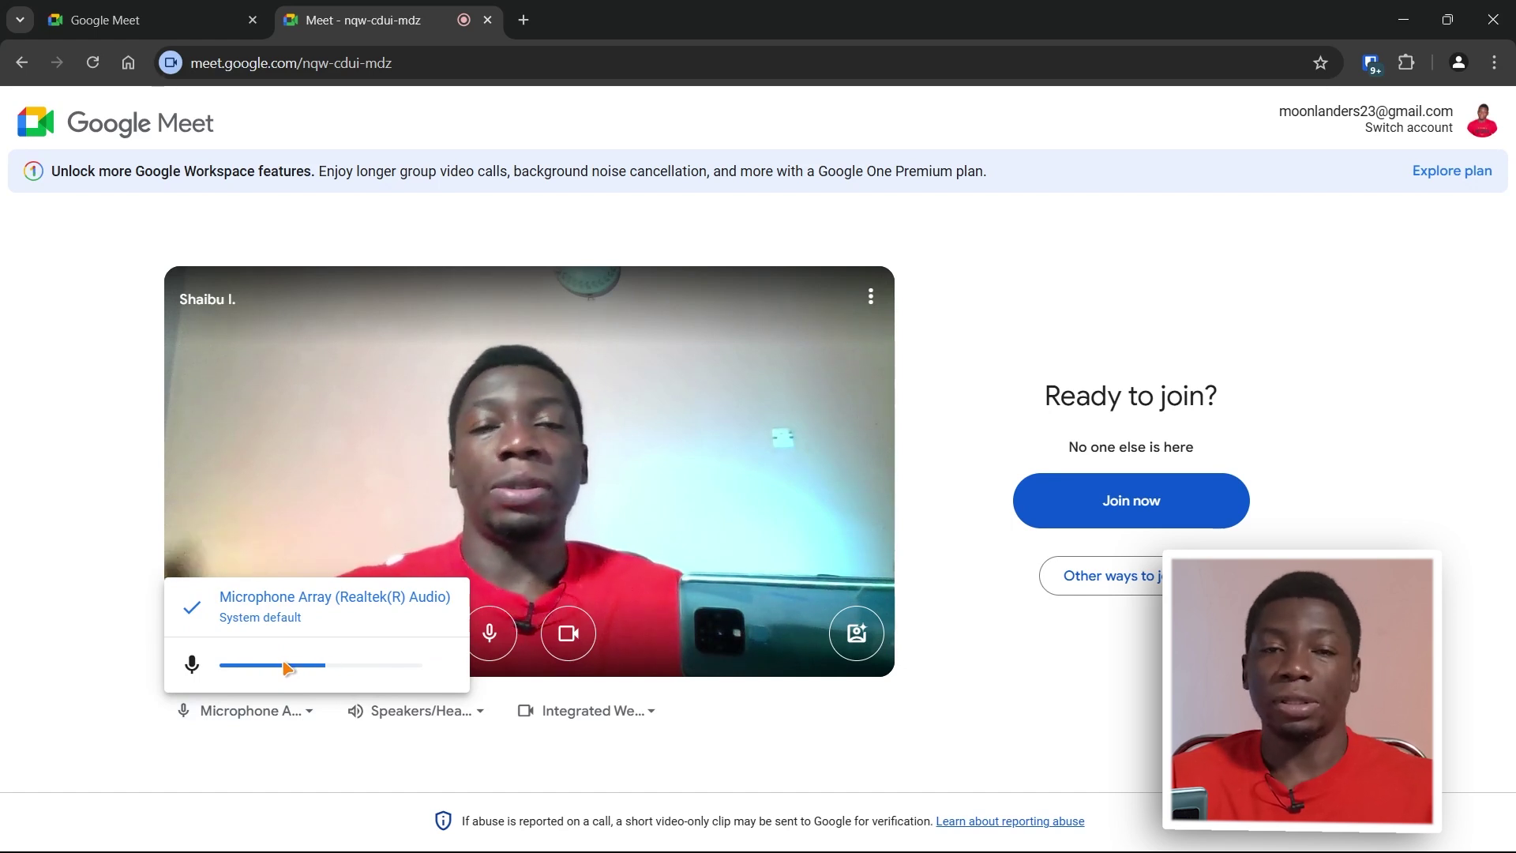
click(117, 685)
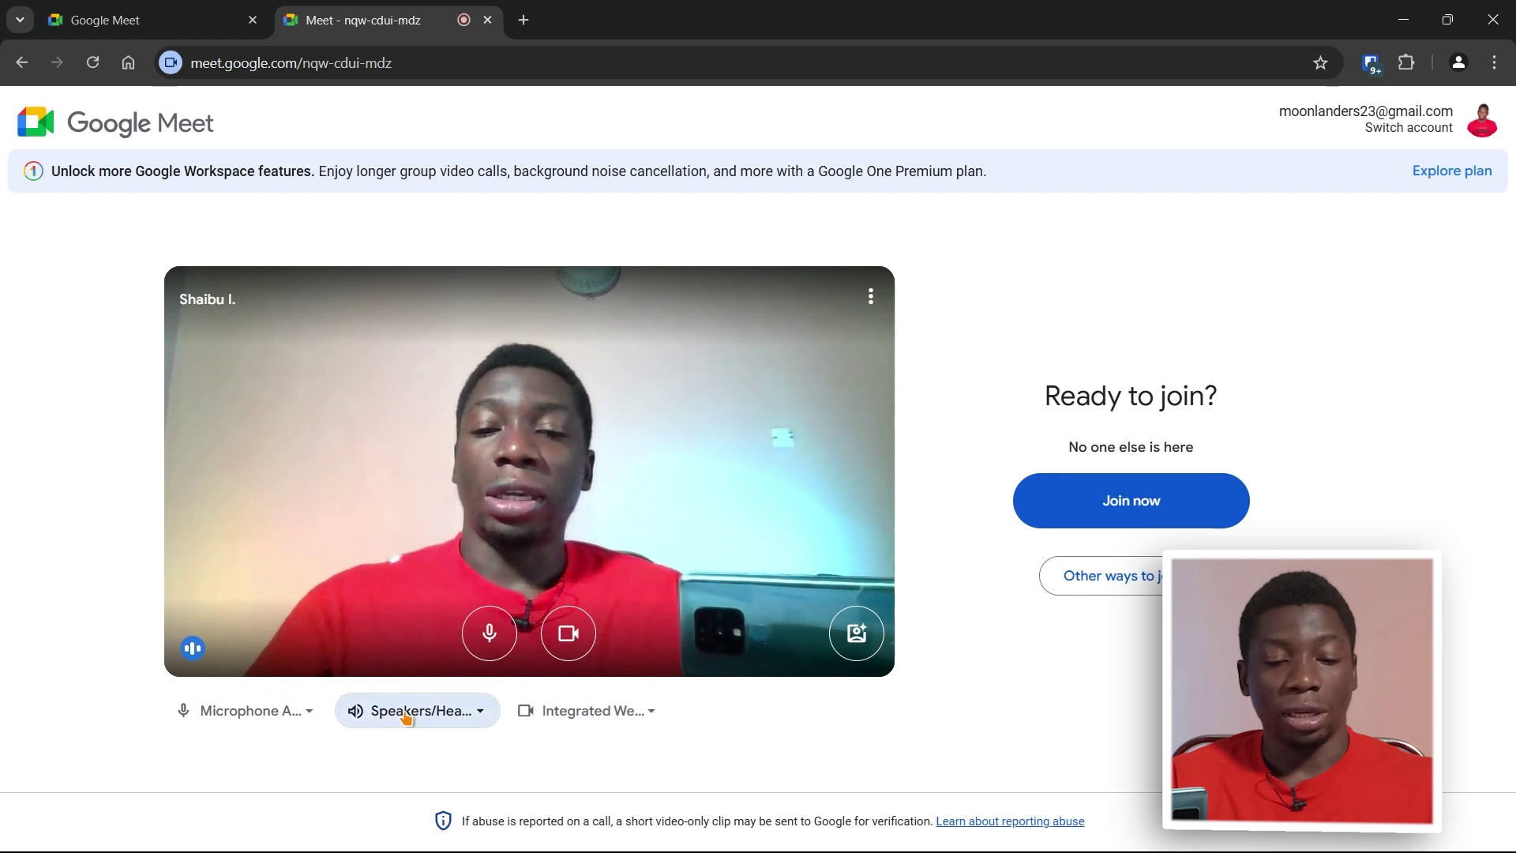
click(407, 714)
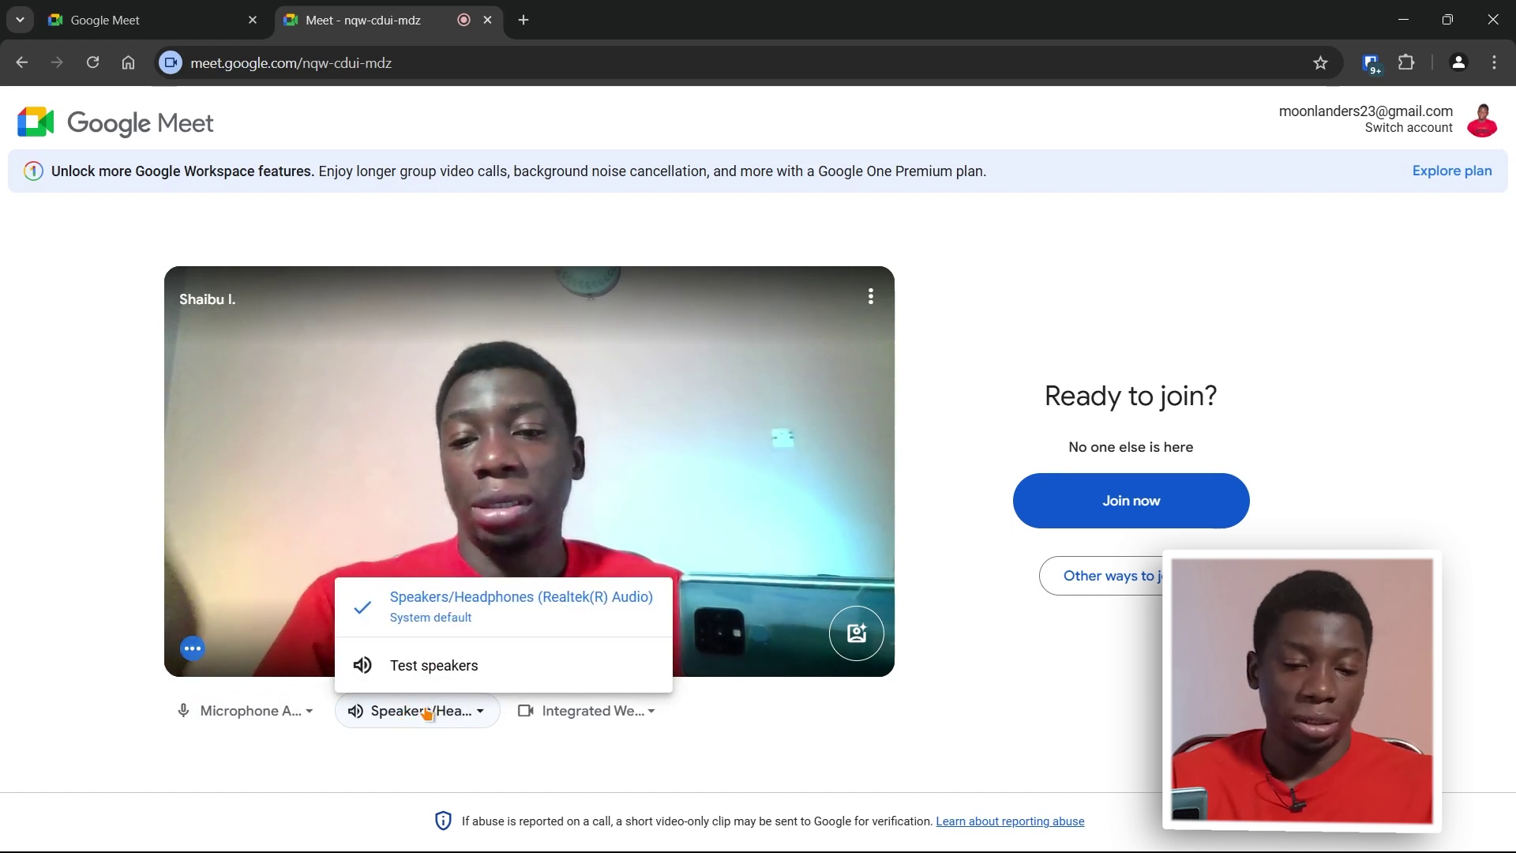
click(418, 716)
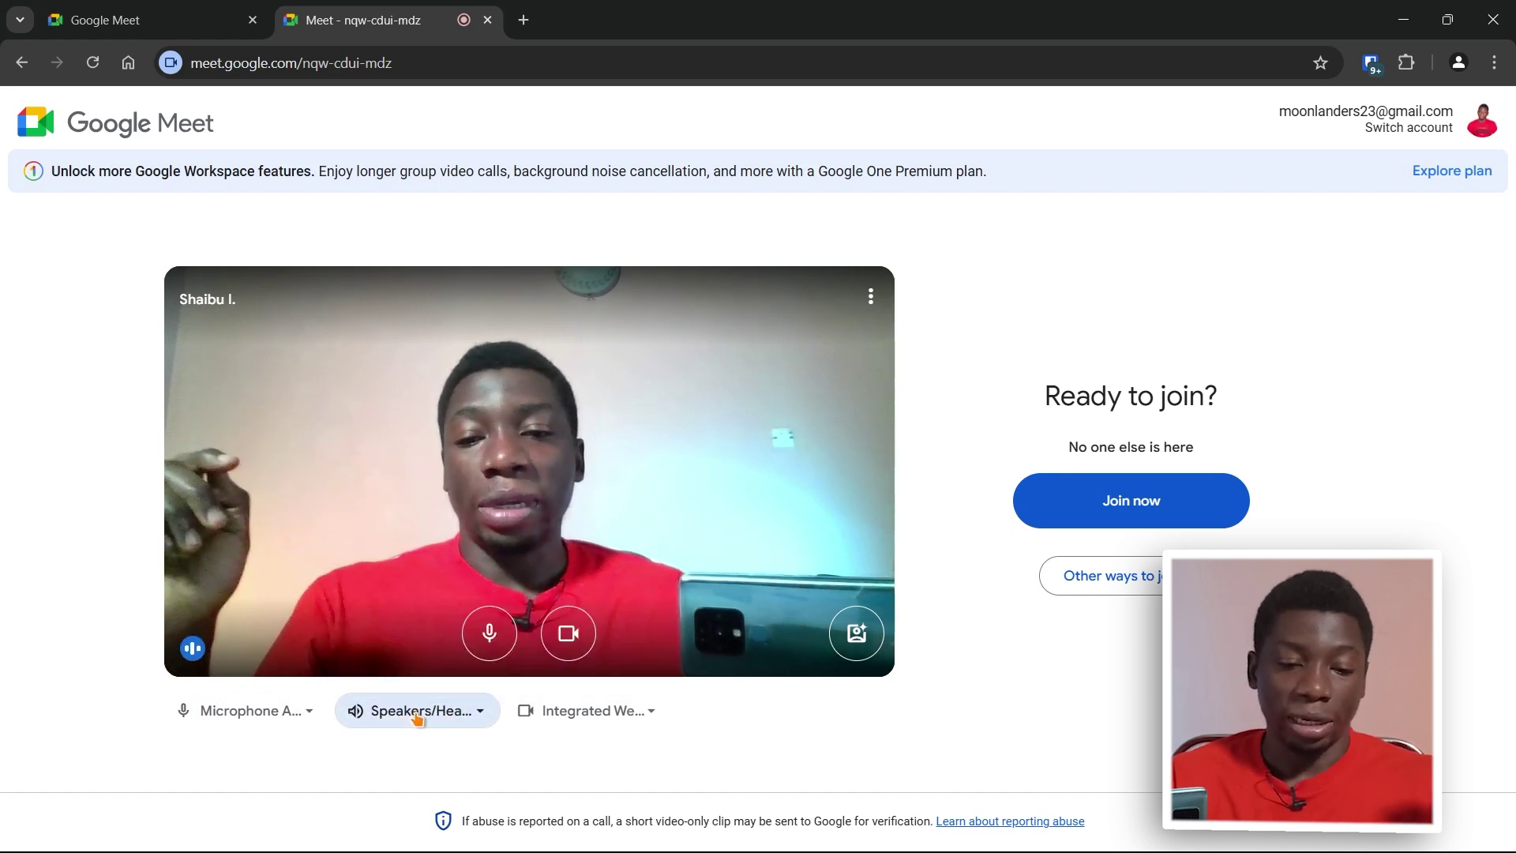
click(418, 715)
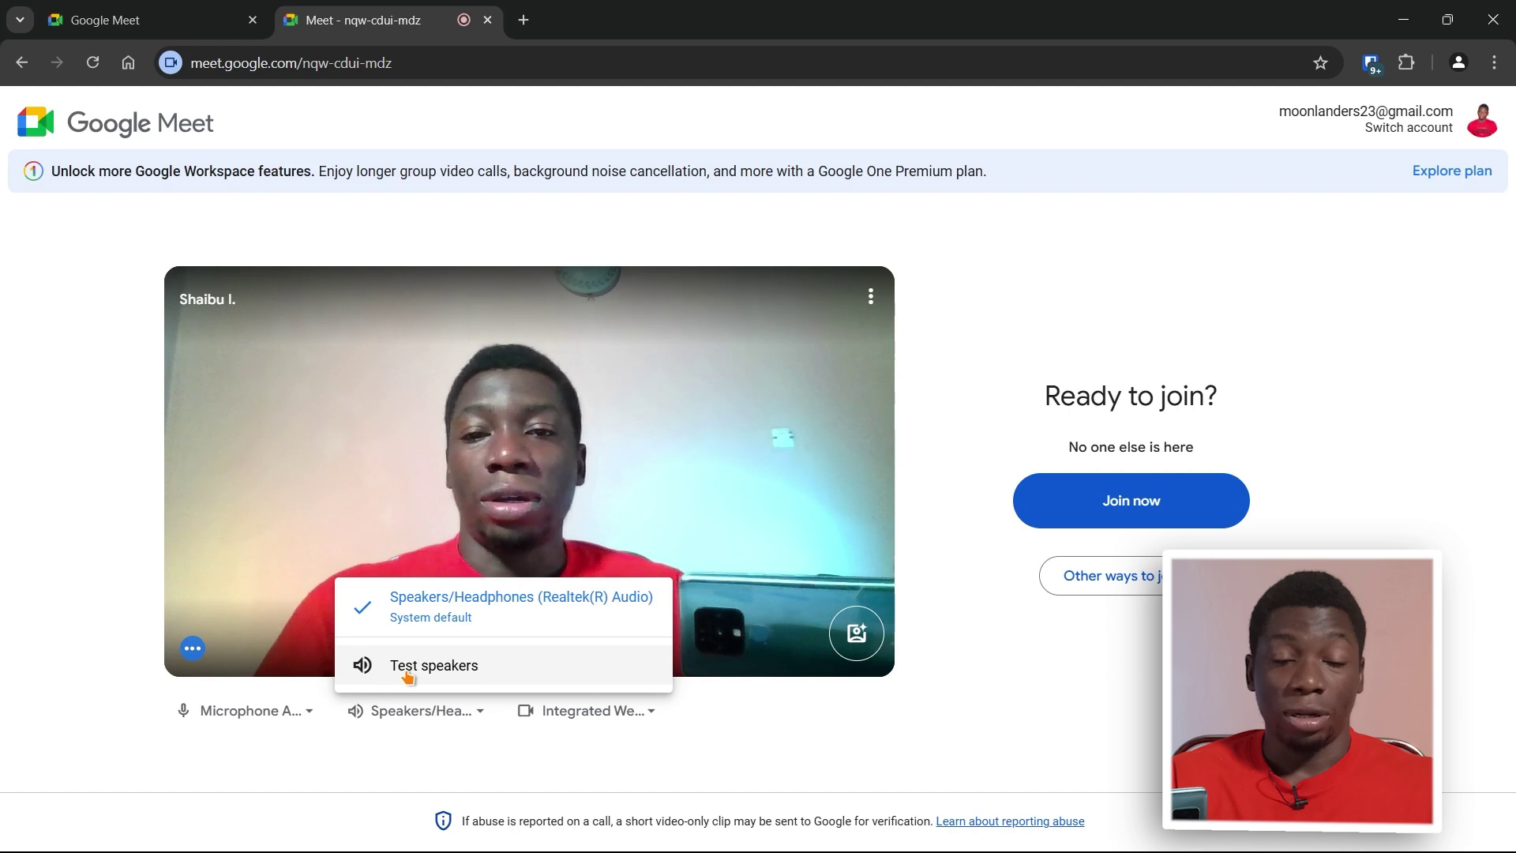
click(445, 667)
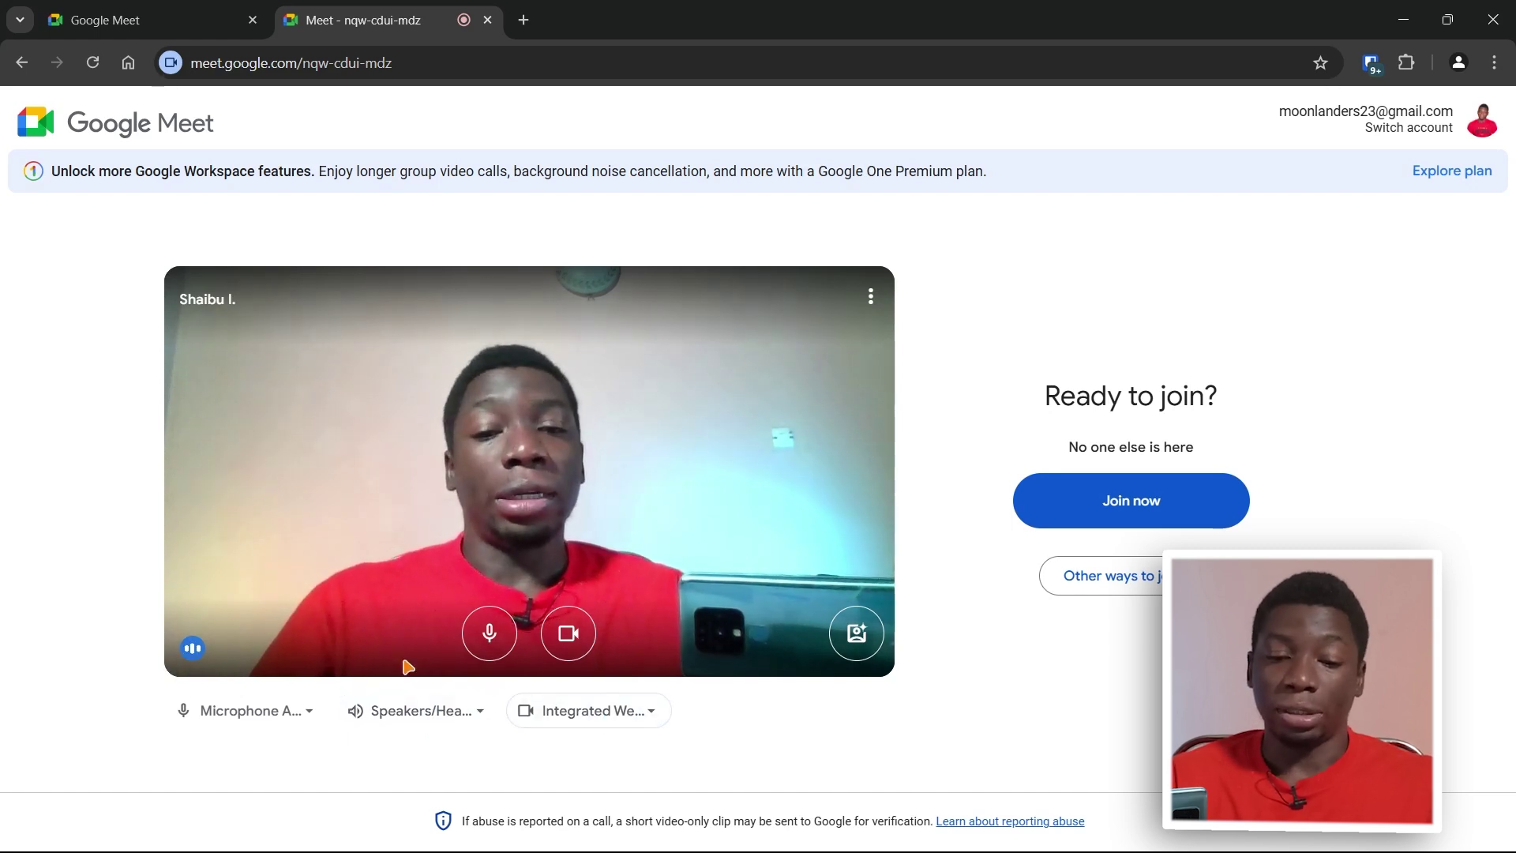
click(612, 715)
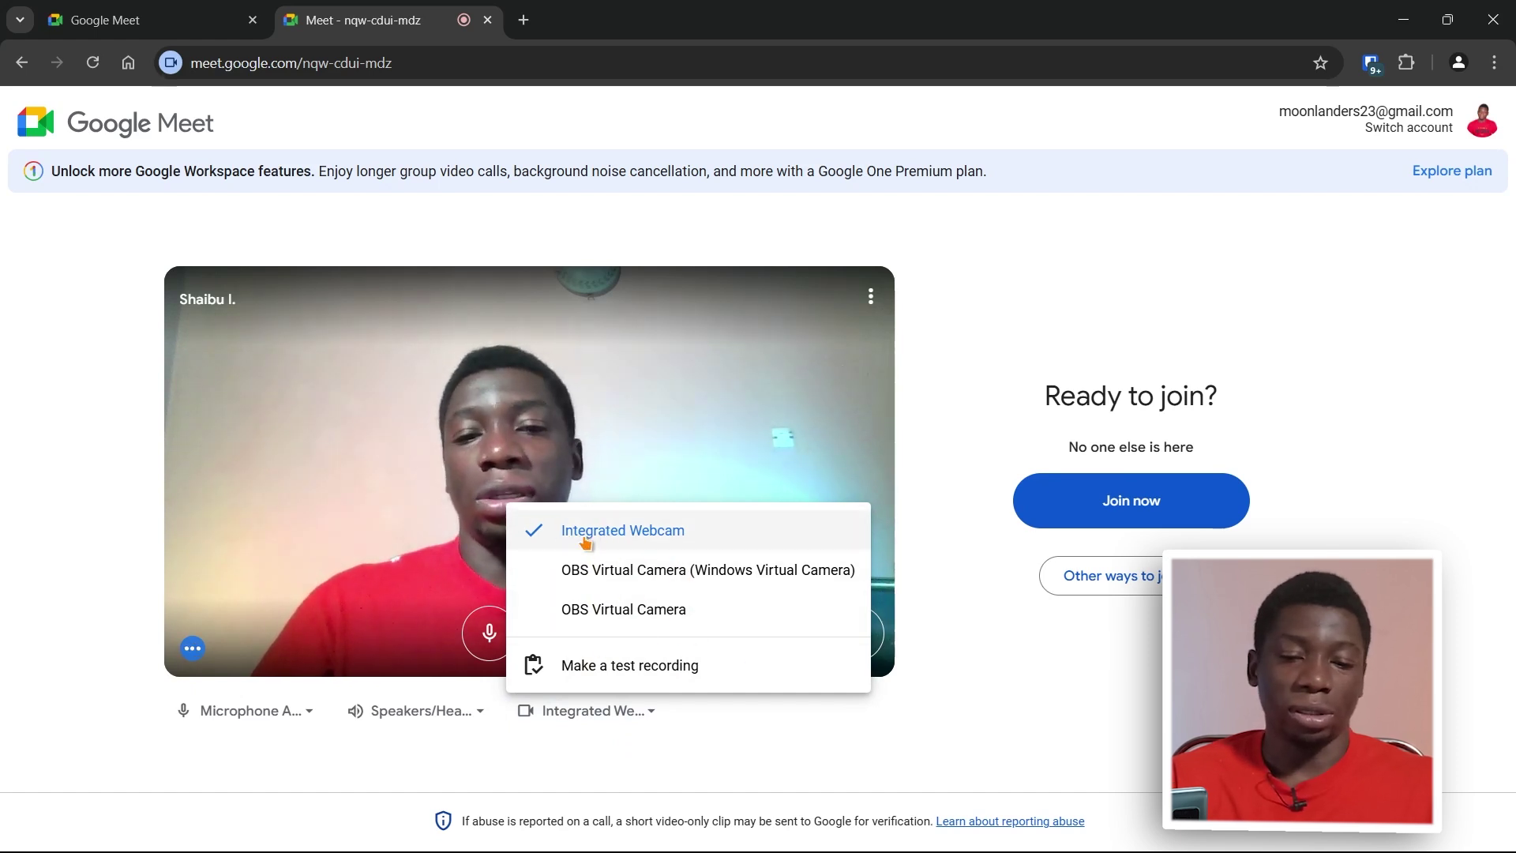
click(629, 533)
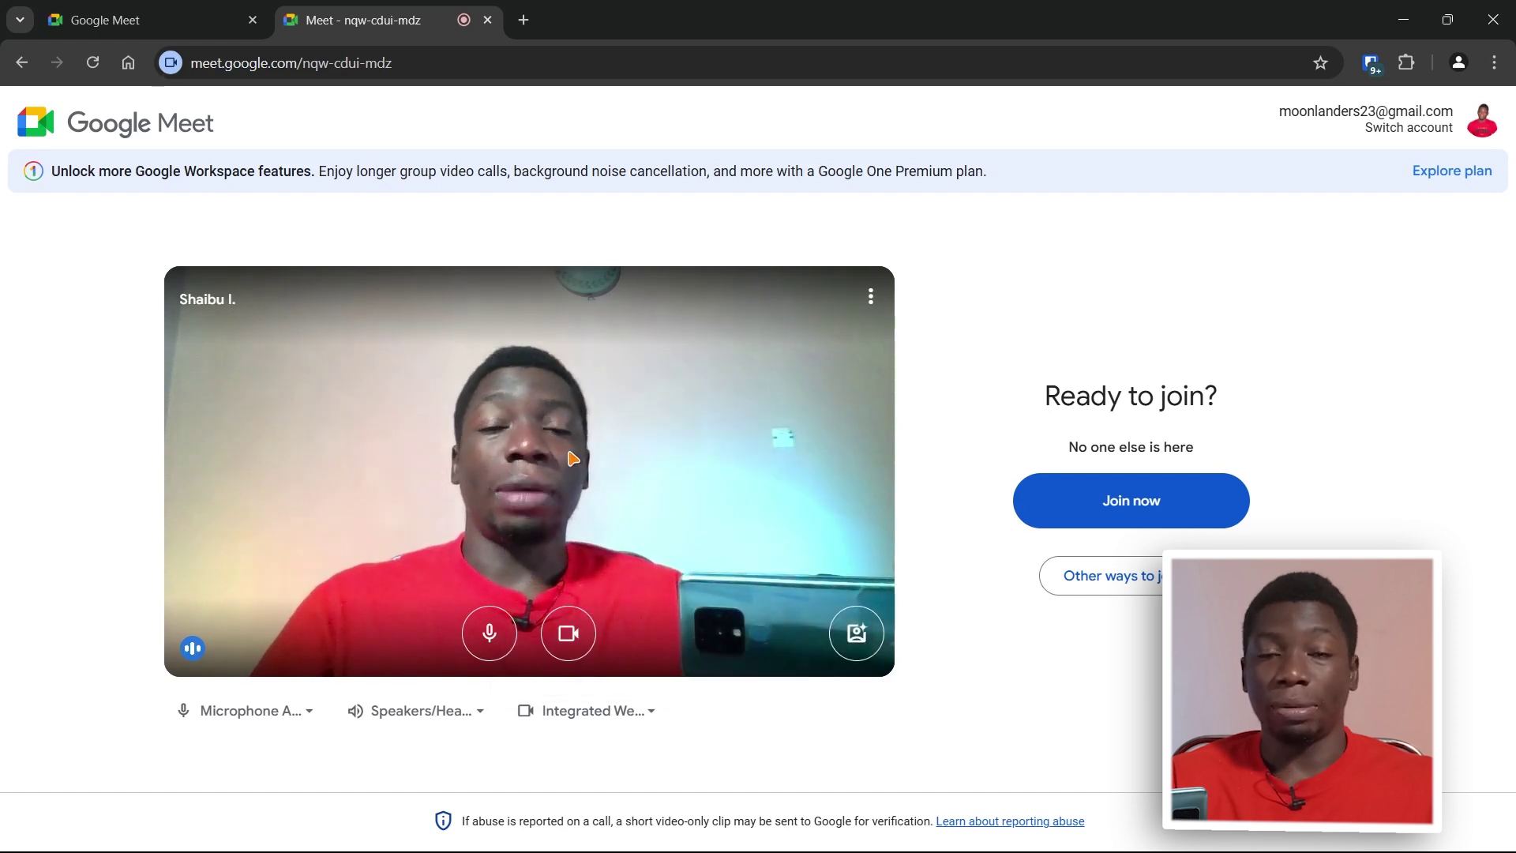
click(566, 641)
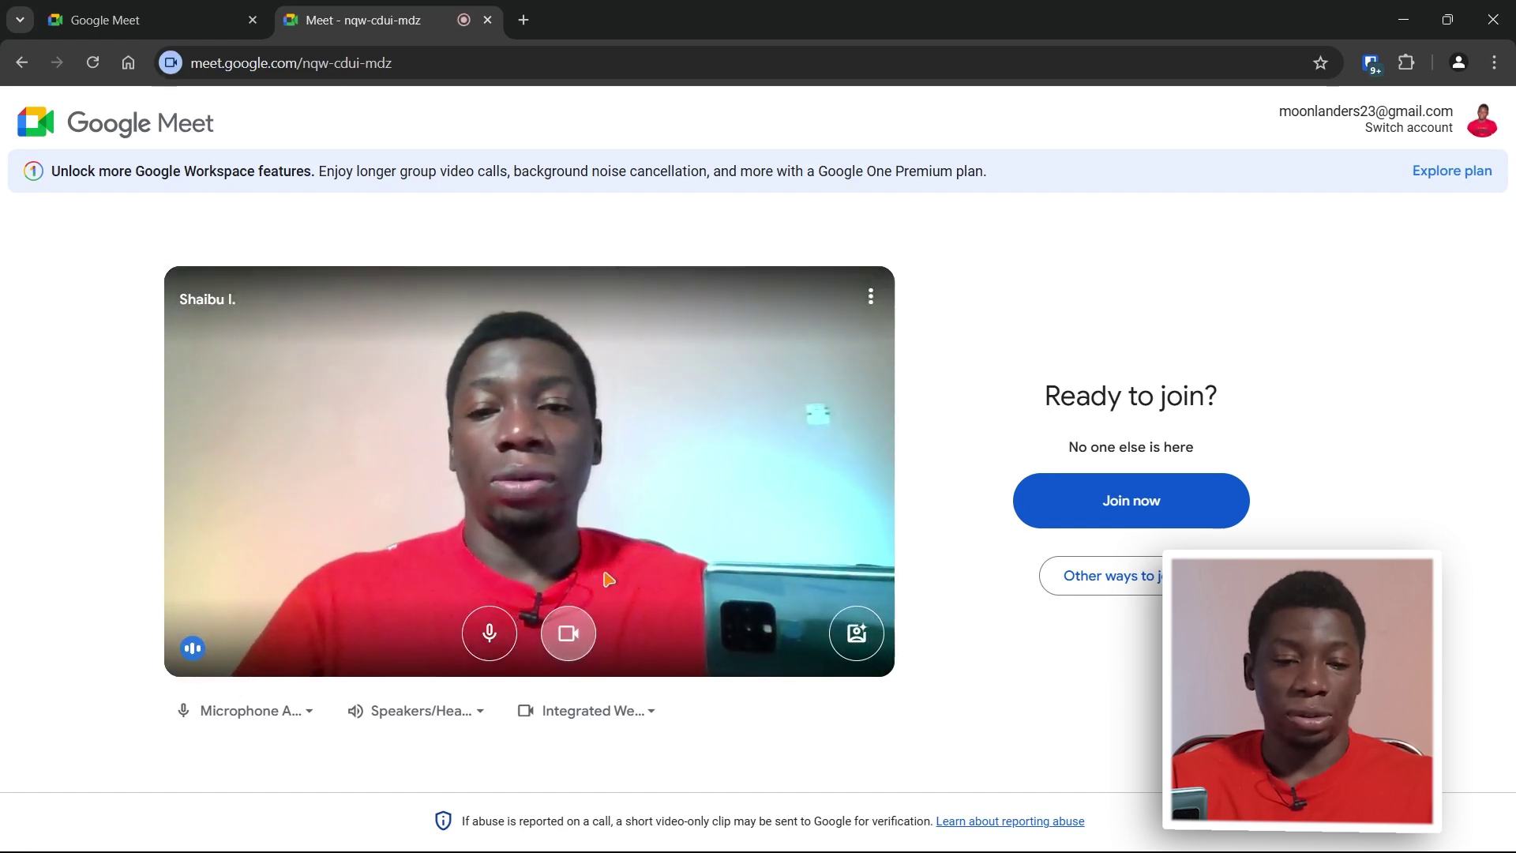
click(588, 714)
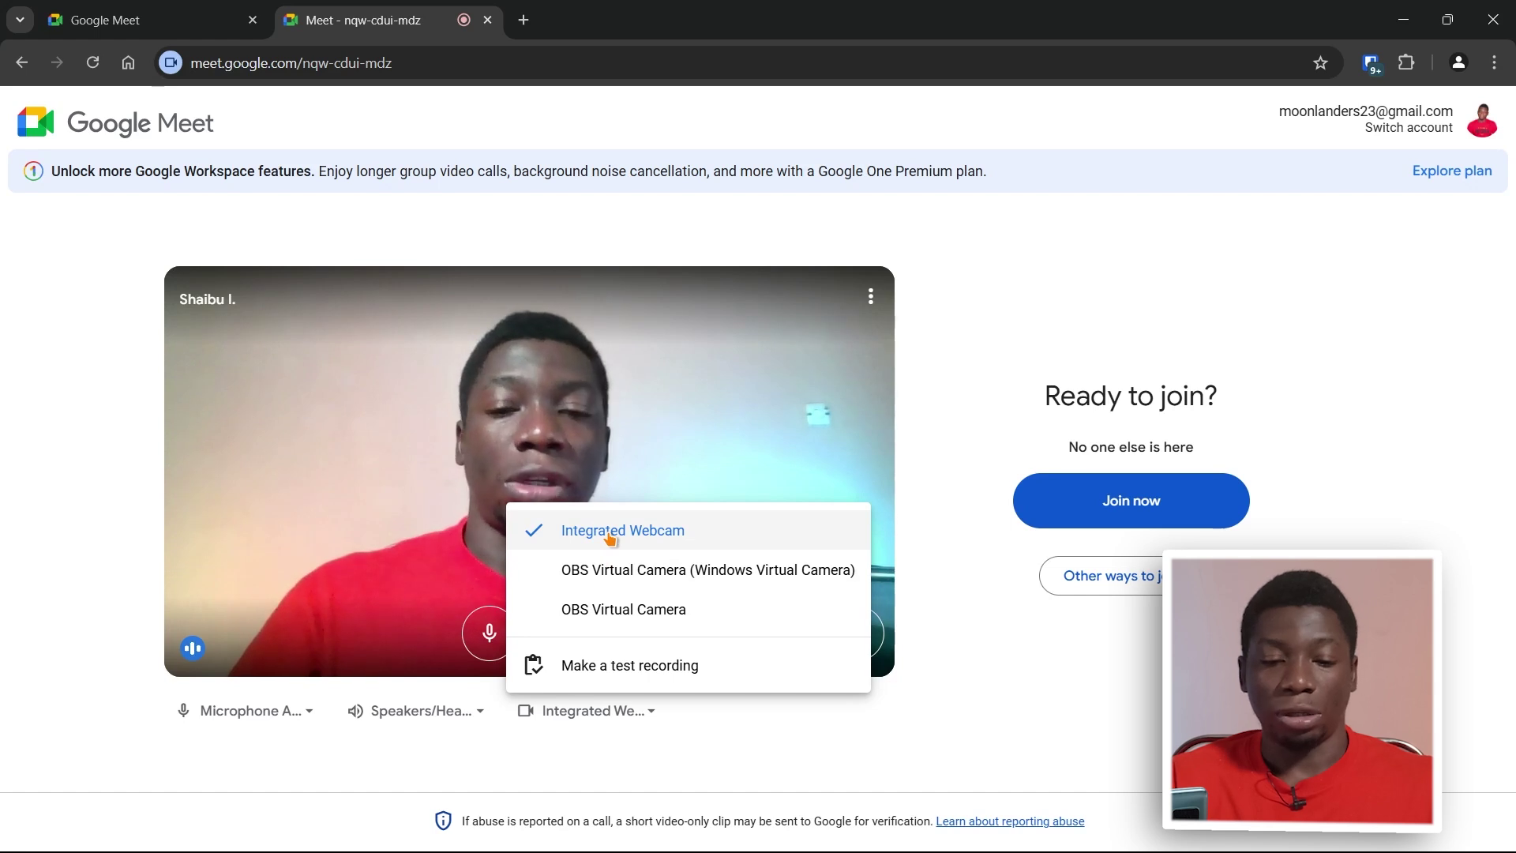
click(261, 616)
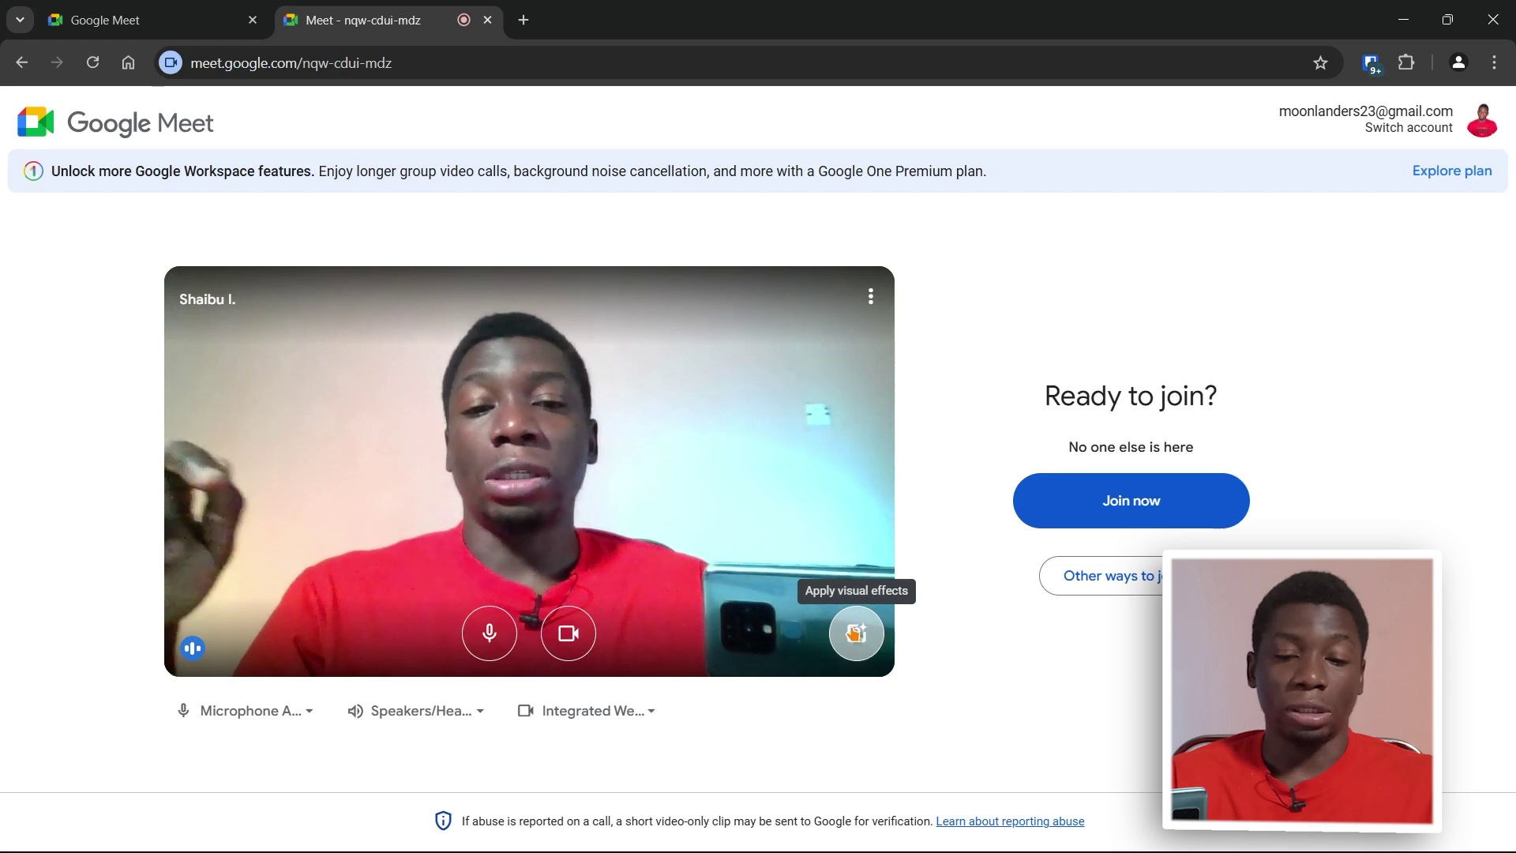
Step: In visual effects, apply the stronger 'Blur your background' effect, then view the Filters tab
click(860, 646)
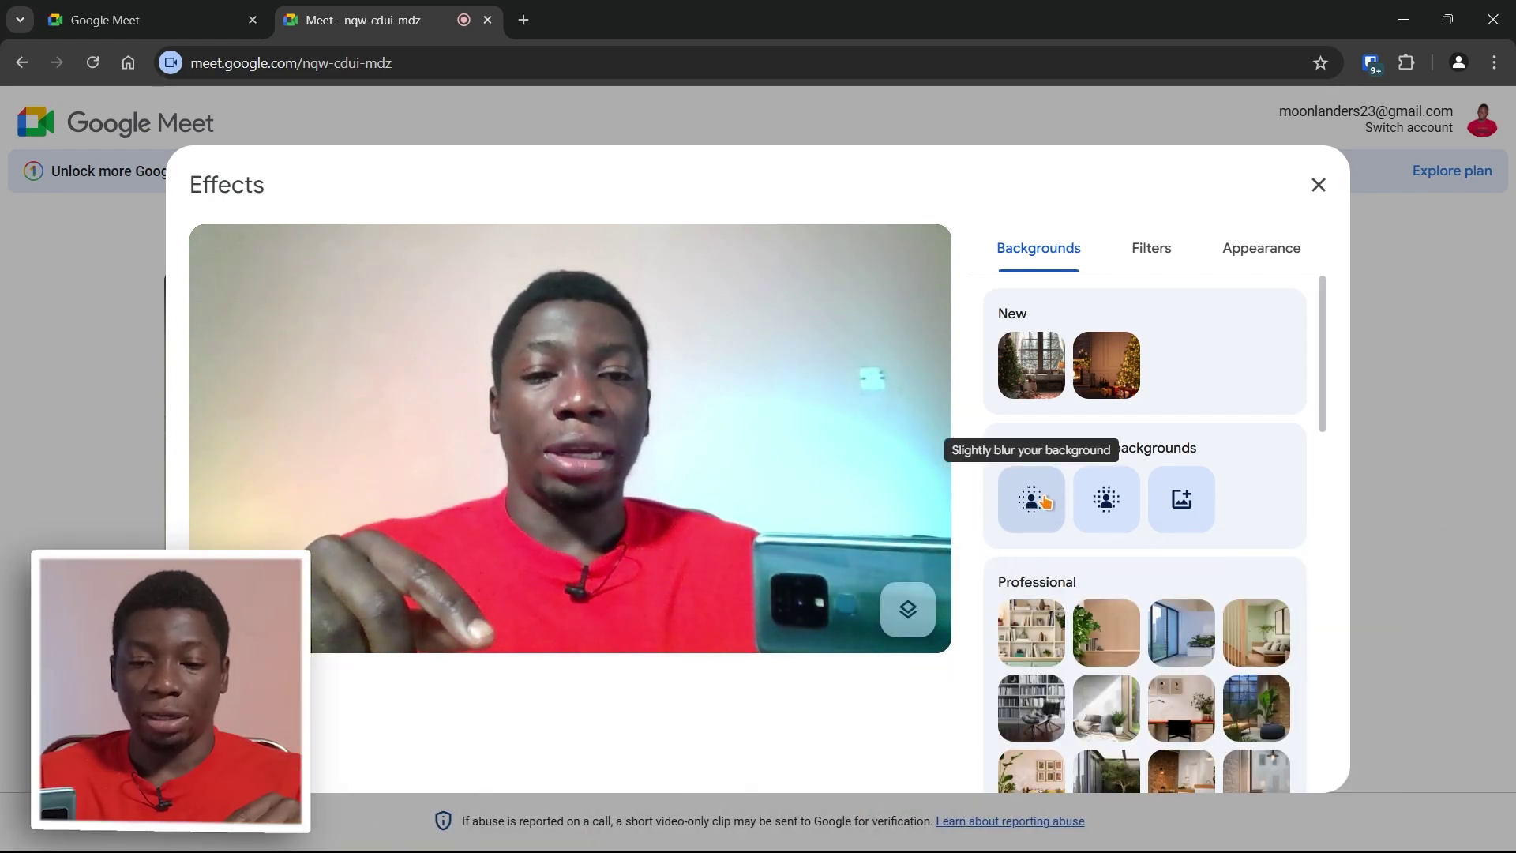
click(1030, 501)
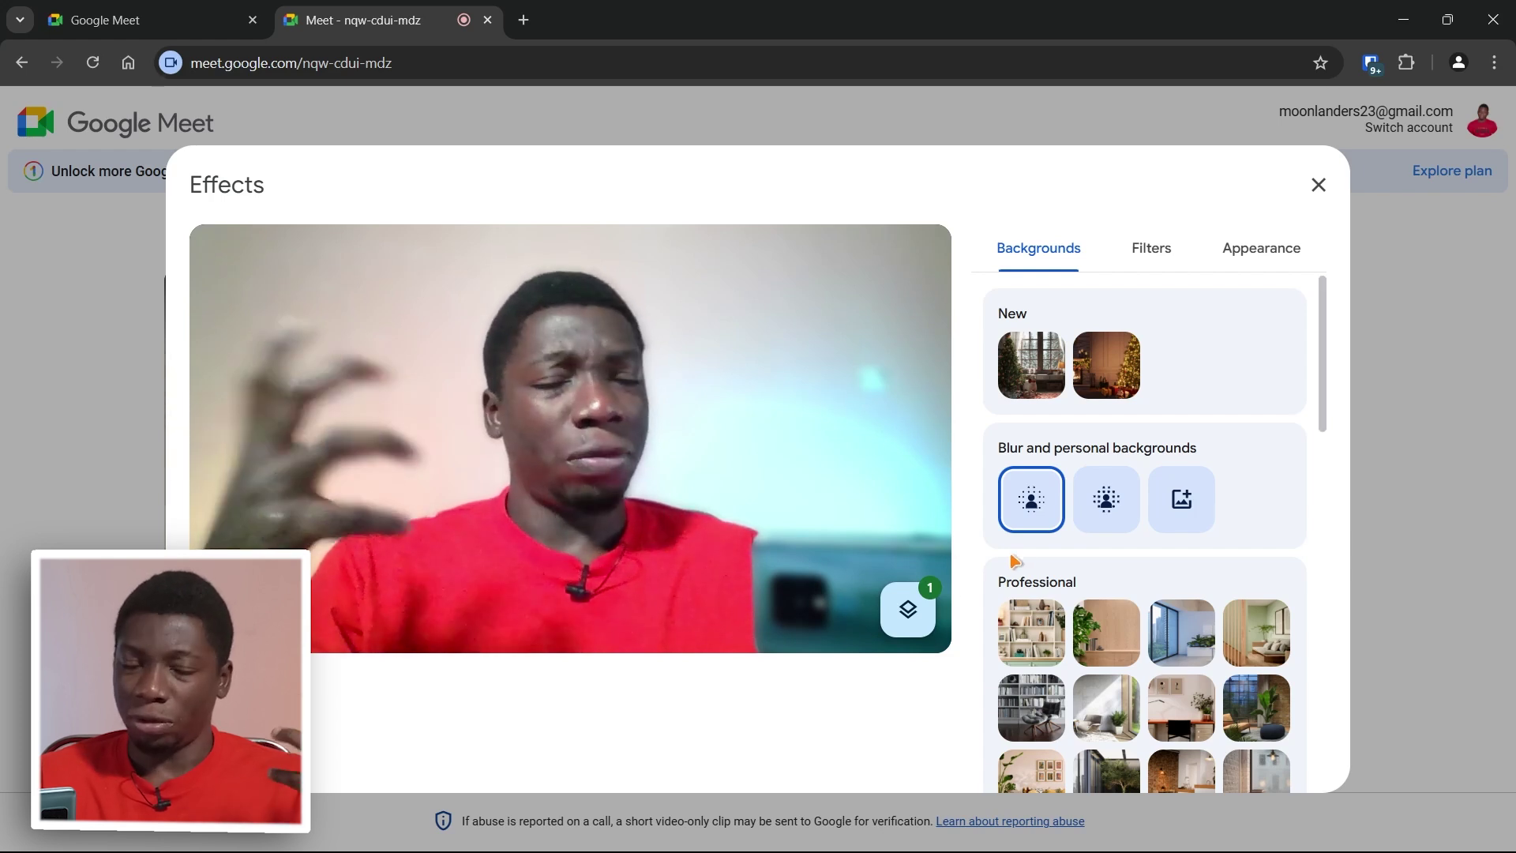
click(1099, 508)
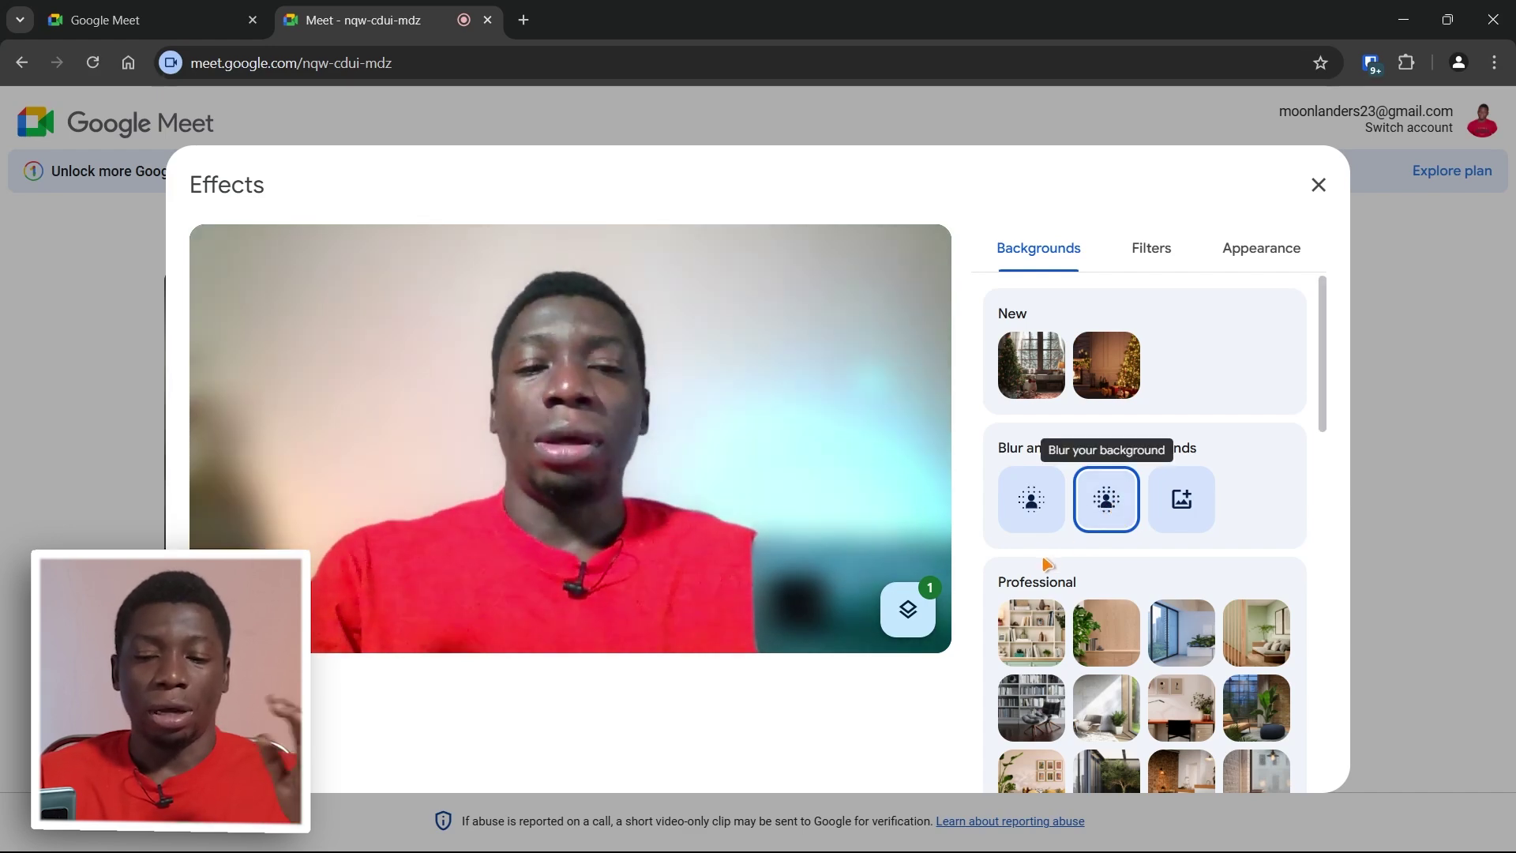
scroll(1121, 600, down, 5)
scroll(1114, 365, up, 5)
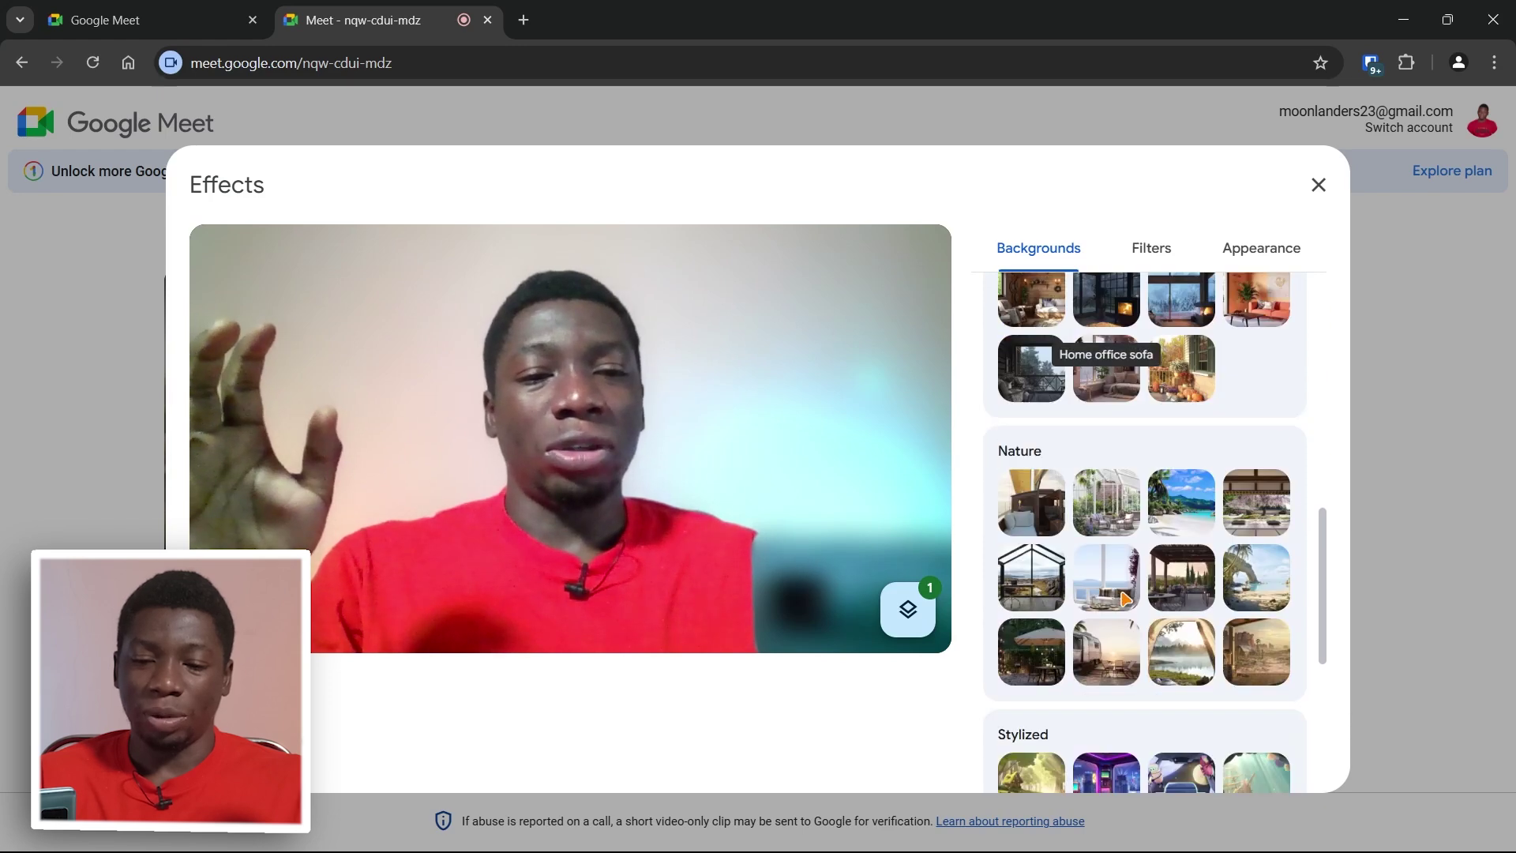
click(1154, 248)
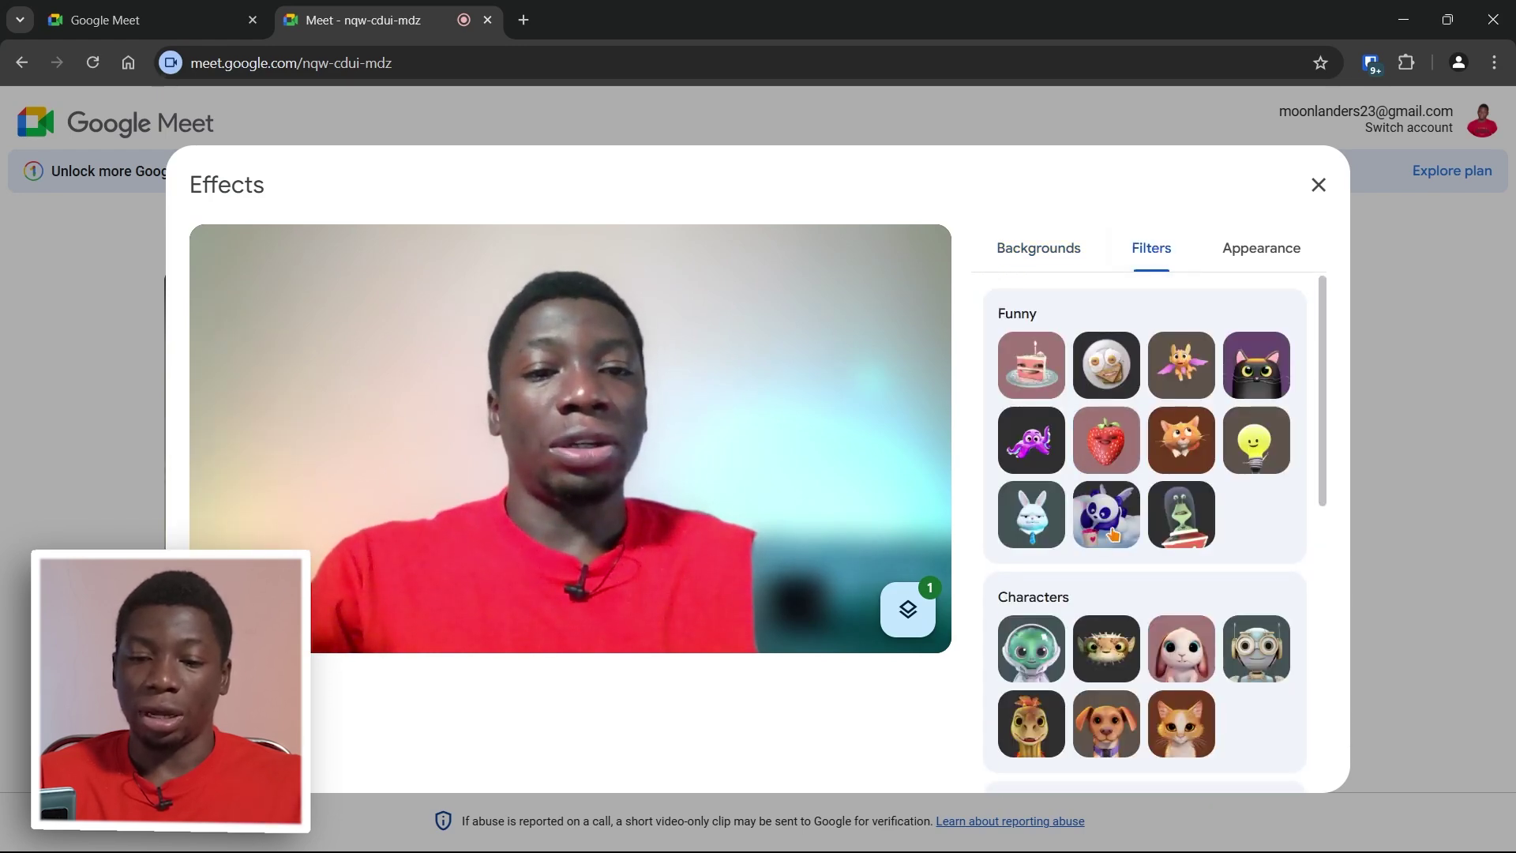
scroll(1096, 592, down, 8)
scroll(1093, 588, up, 3)
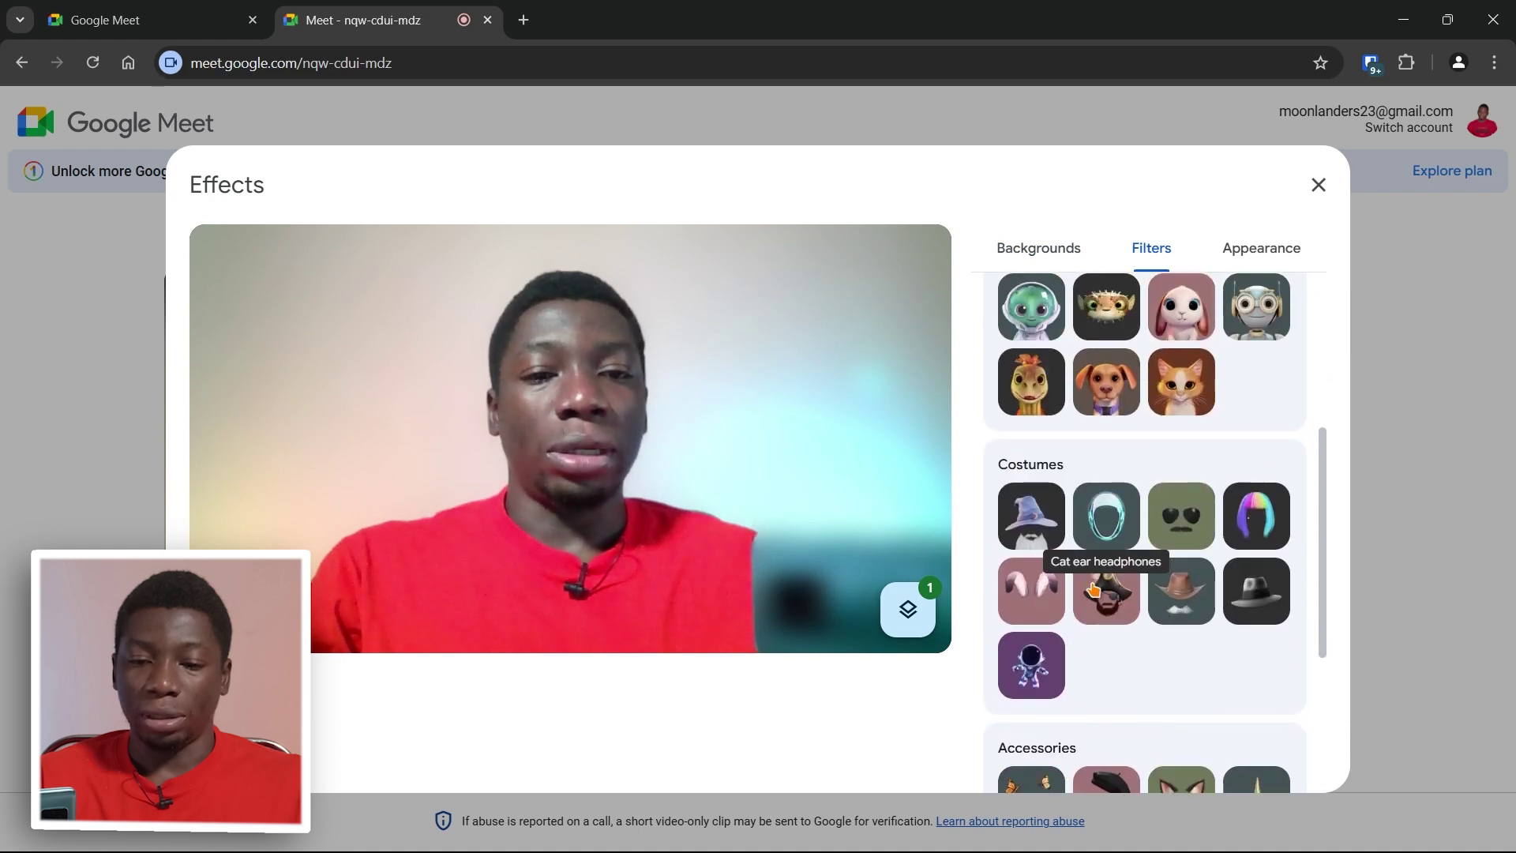
scroll(1089, 553, down, 3)
click(1031, 503)
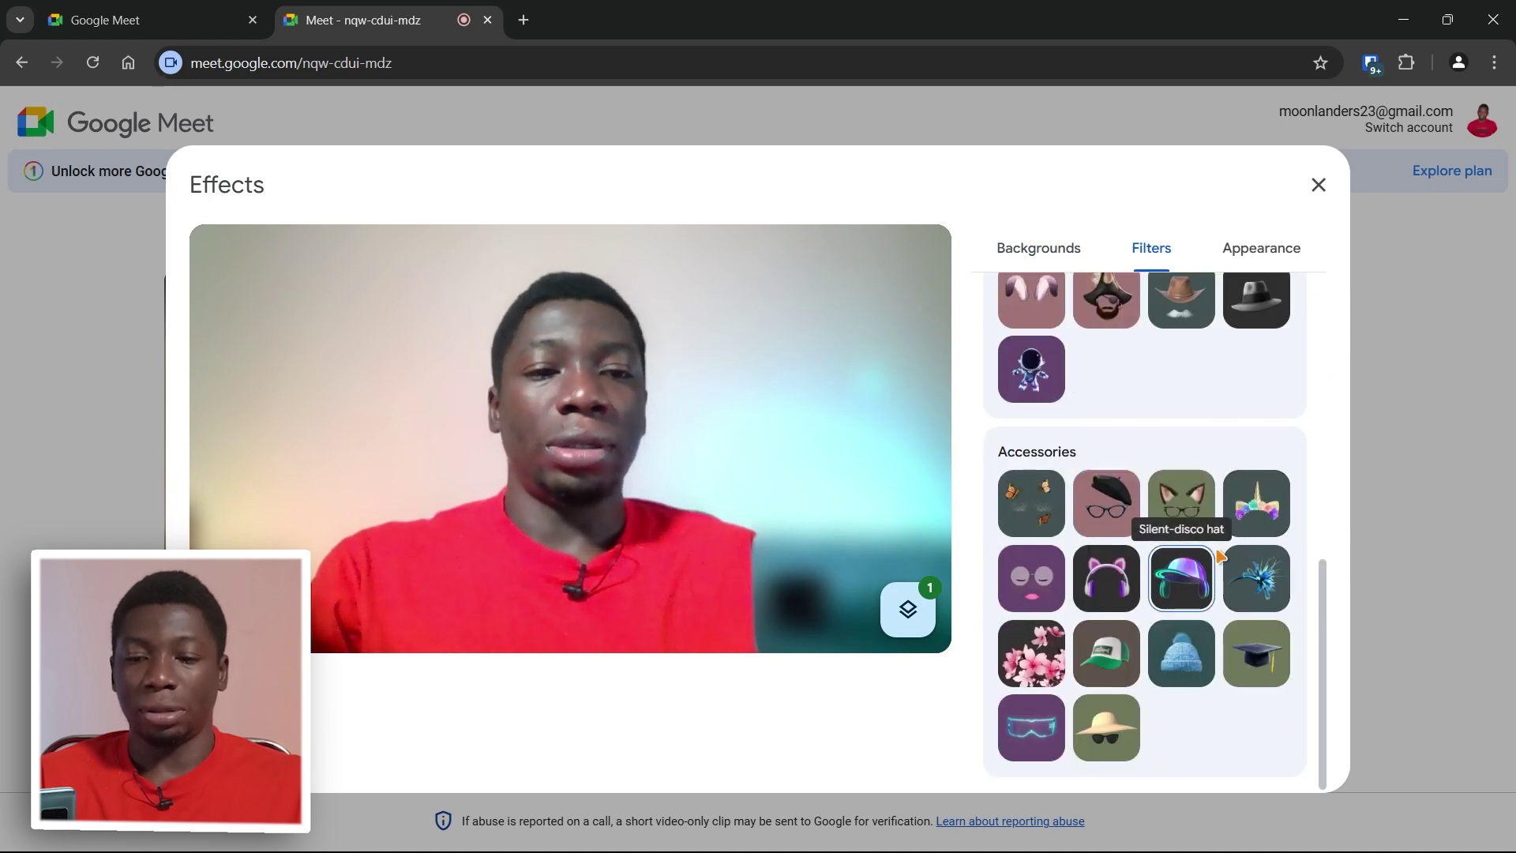
click(1244, 662)
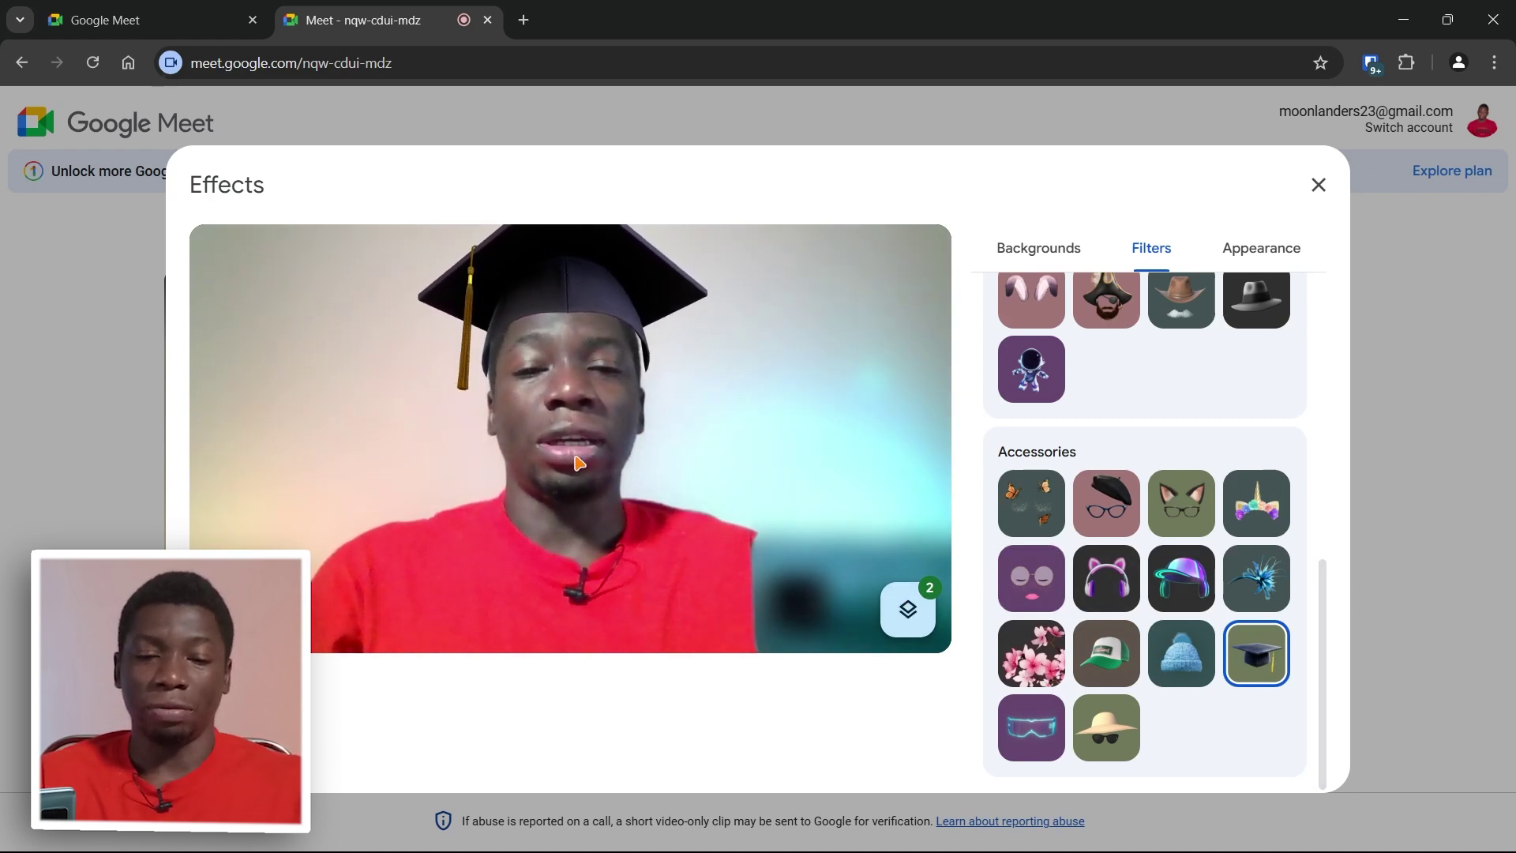
click(896, 620)
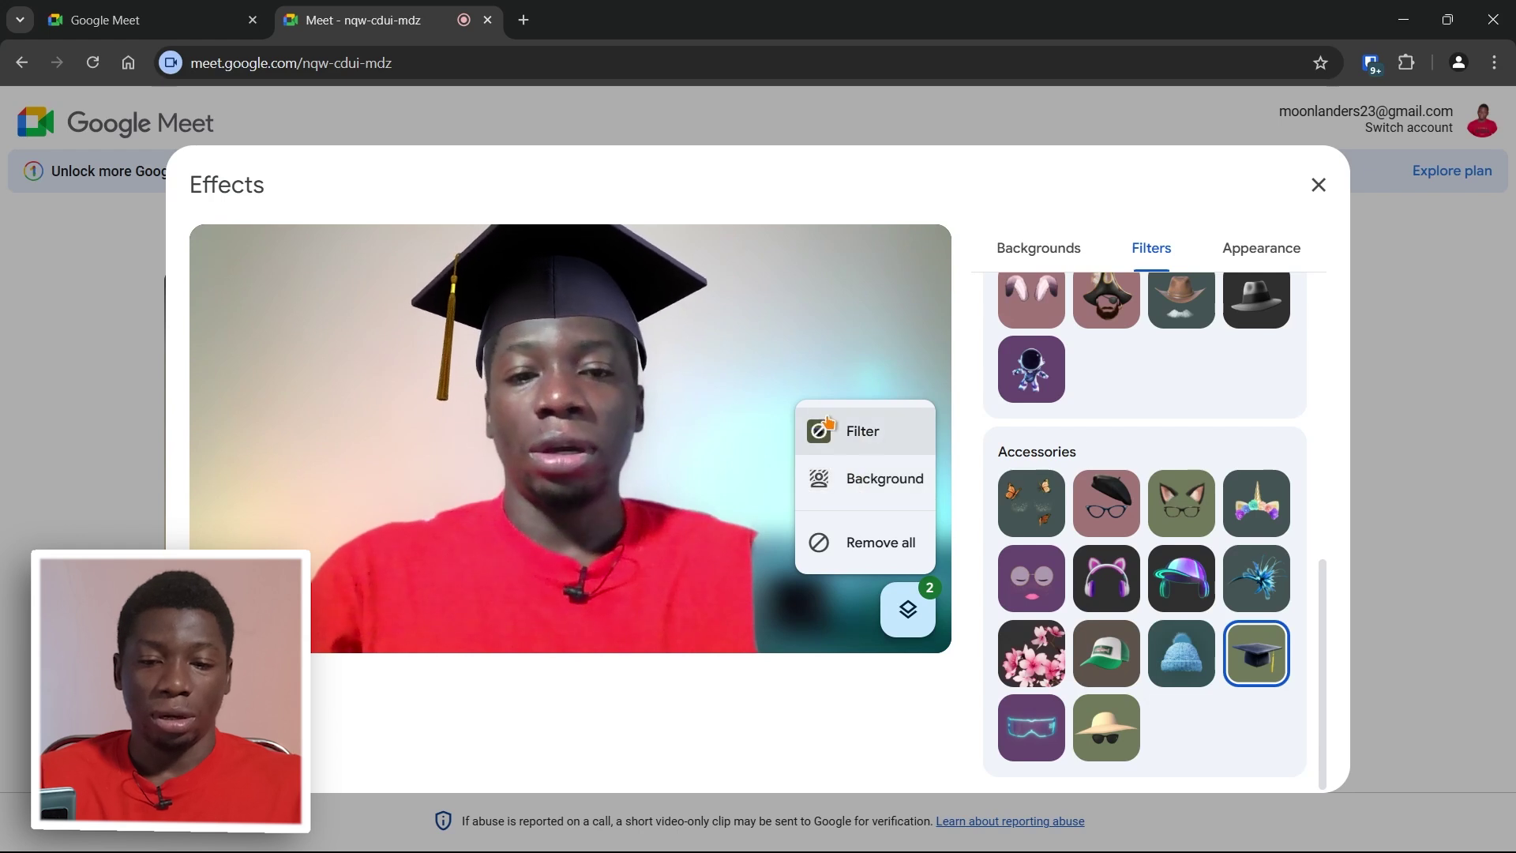
click(865, 434)
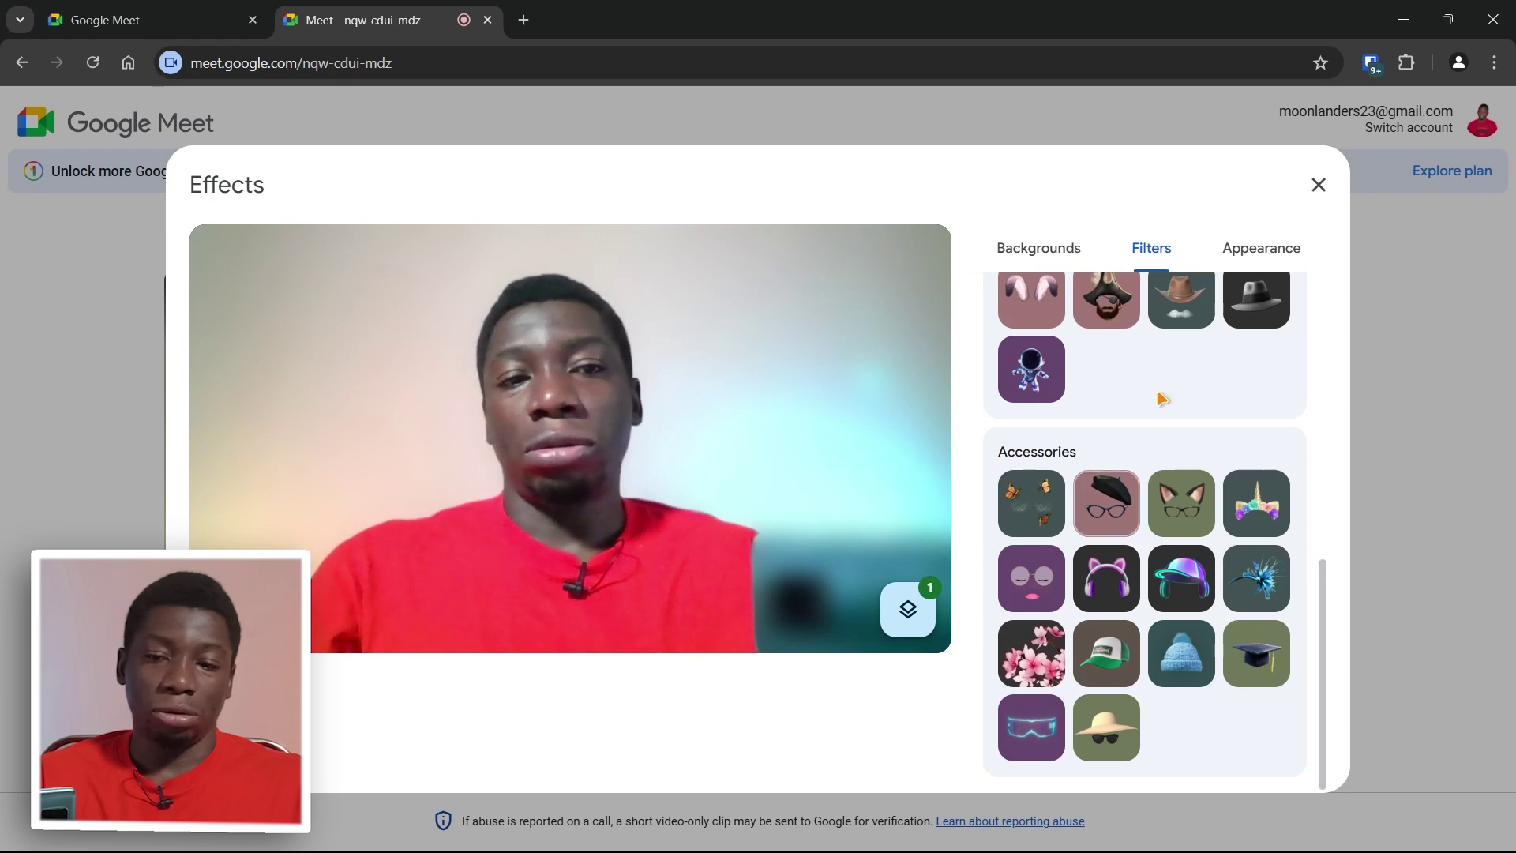
Step: Browse Appearance, Filters and Backgrounds tabs and check the applied effects list, keeping only the blur
click(1259, 250)
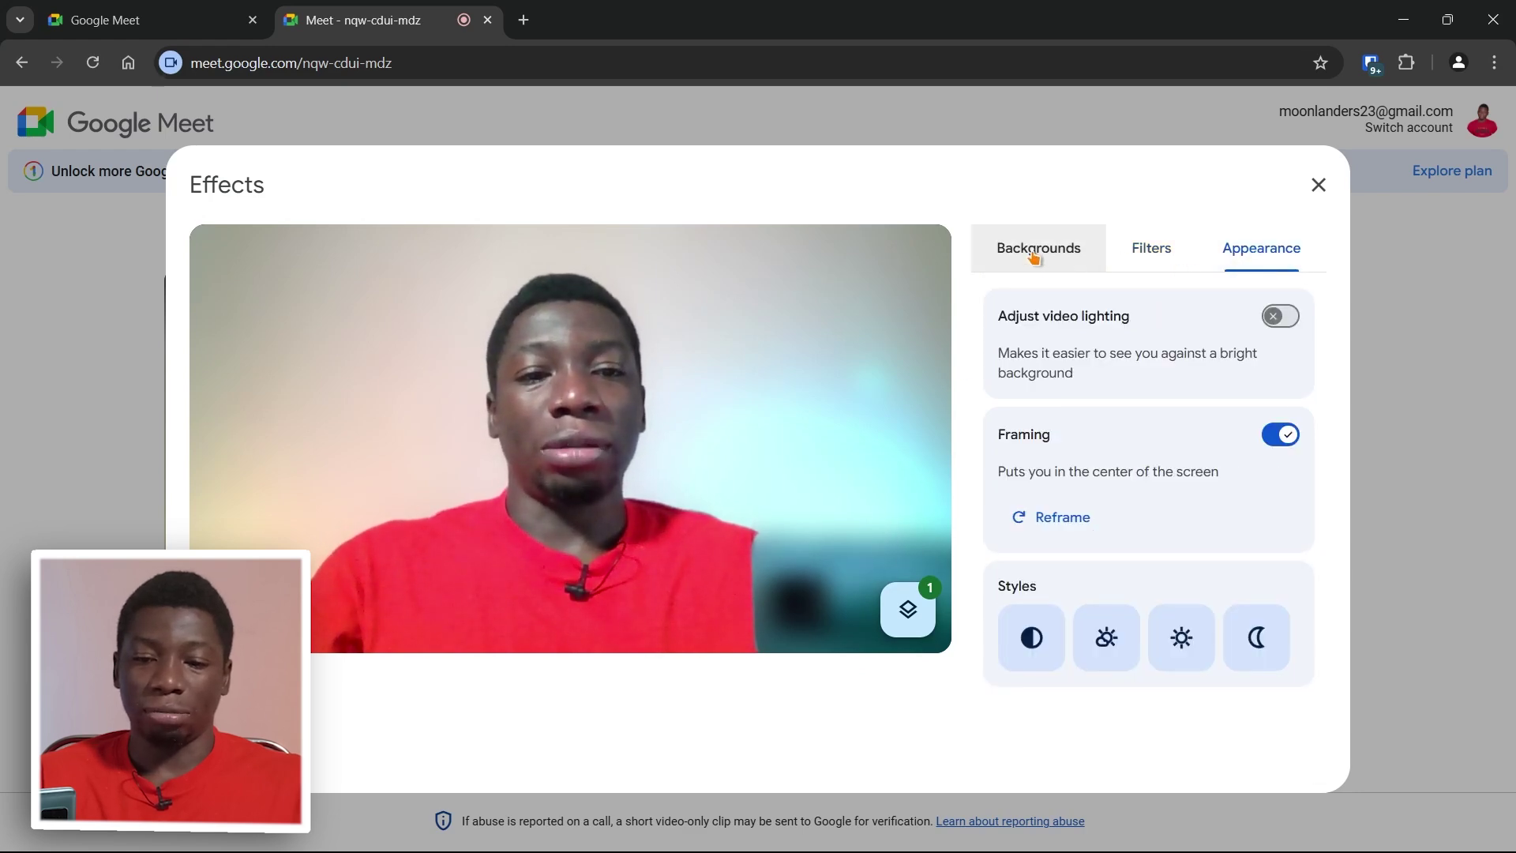
click(1151, 247)
click(1261, 248)
click(1151, 248)
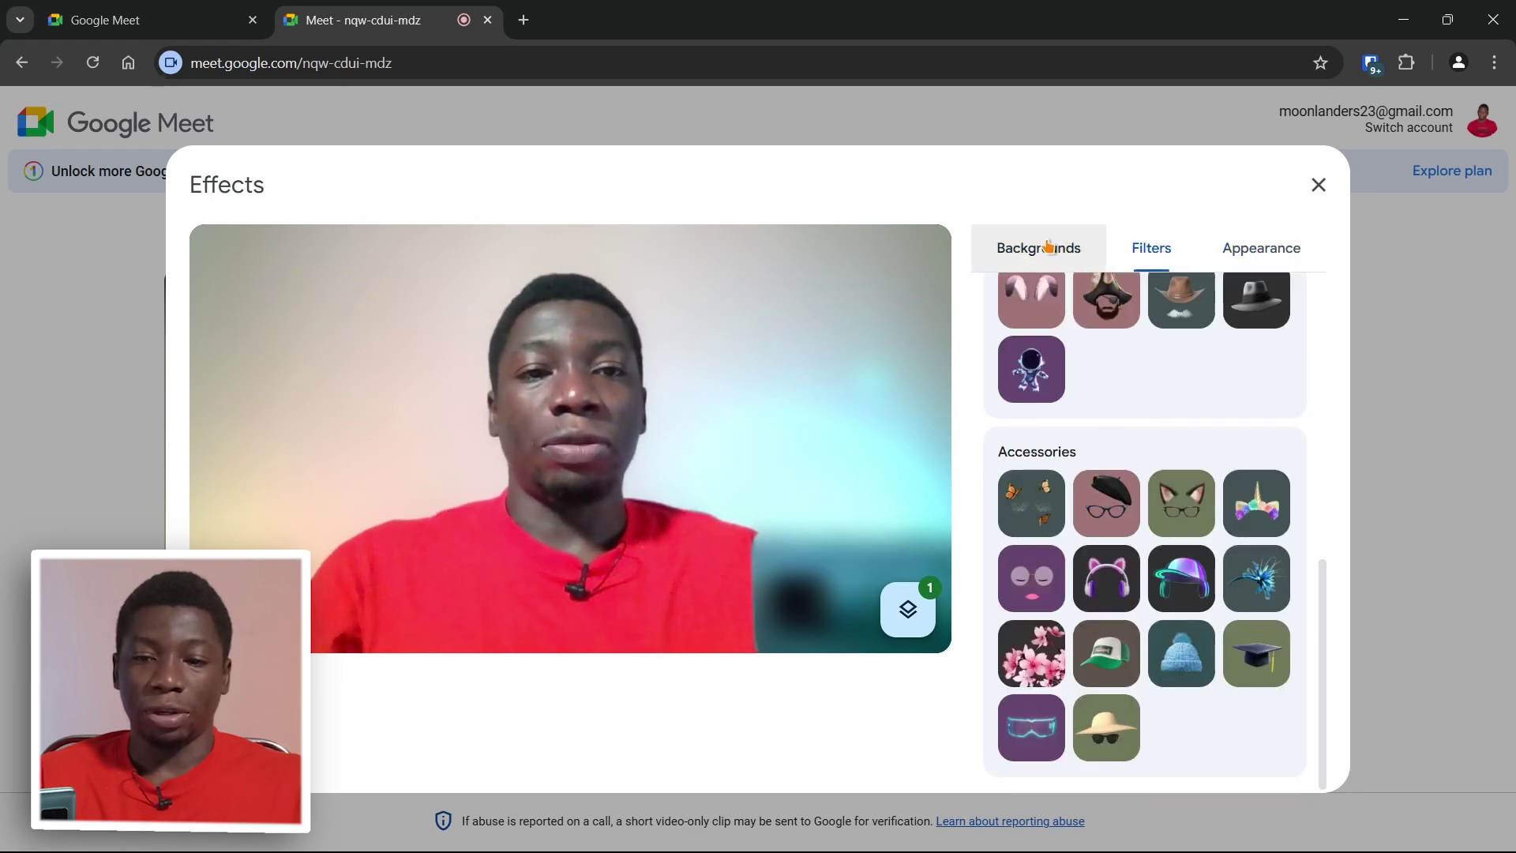
click(1047, 246)
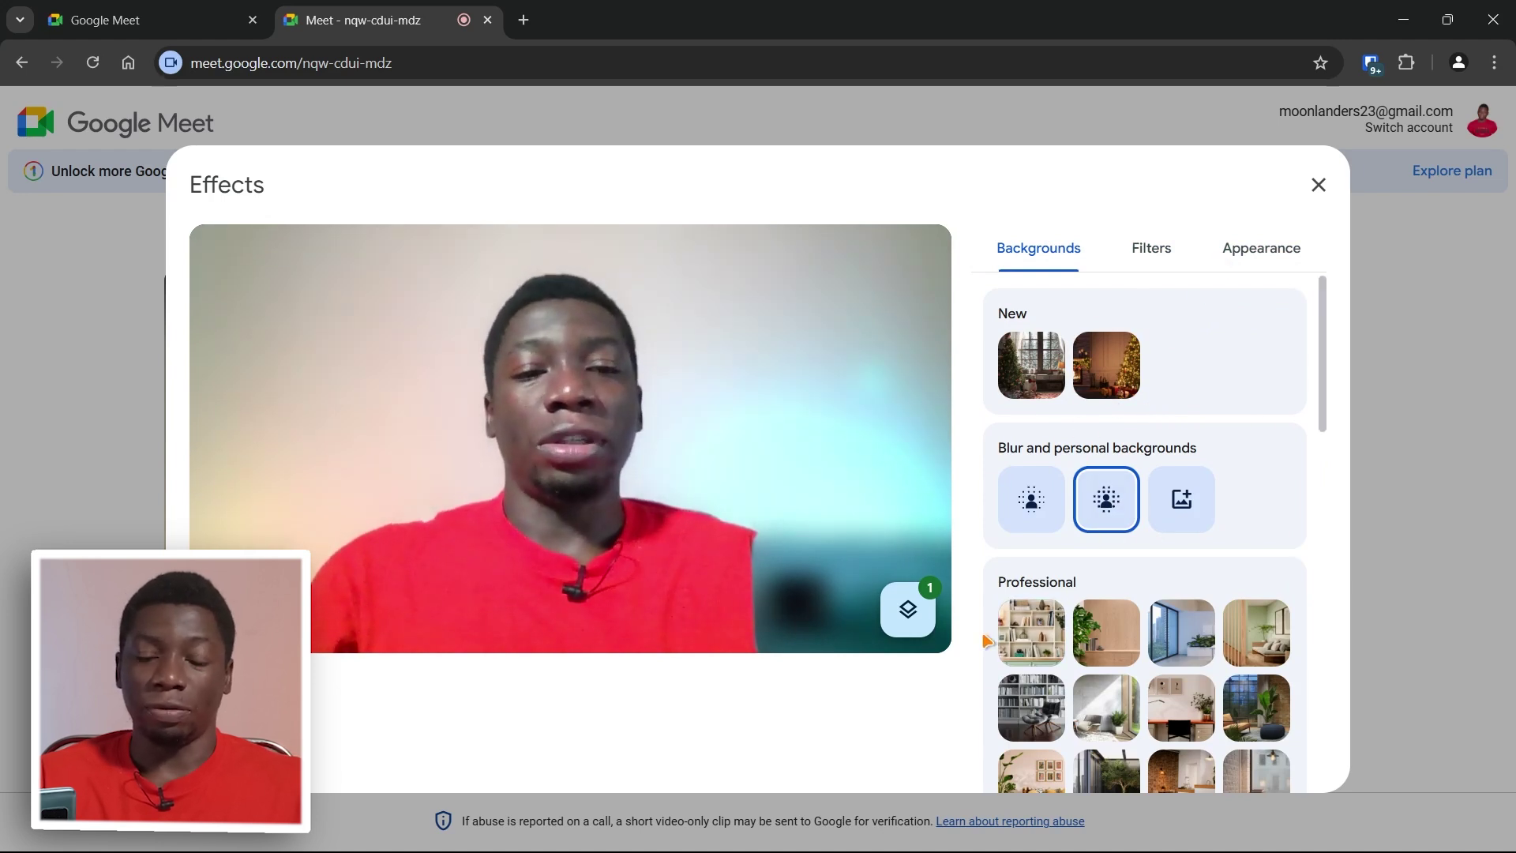
click(907, 615)
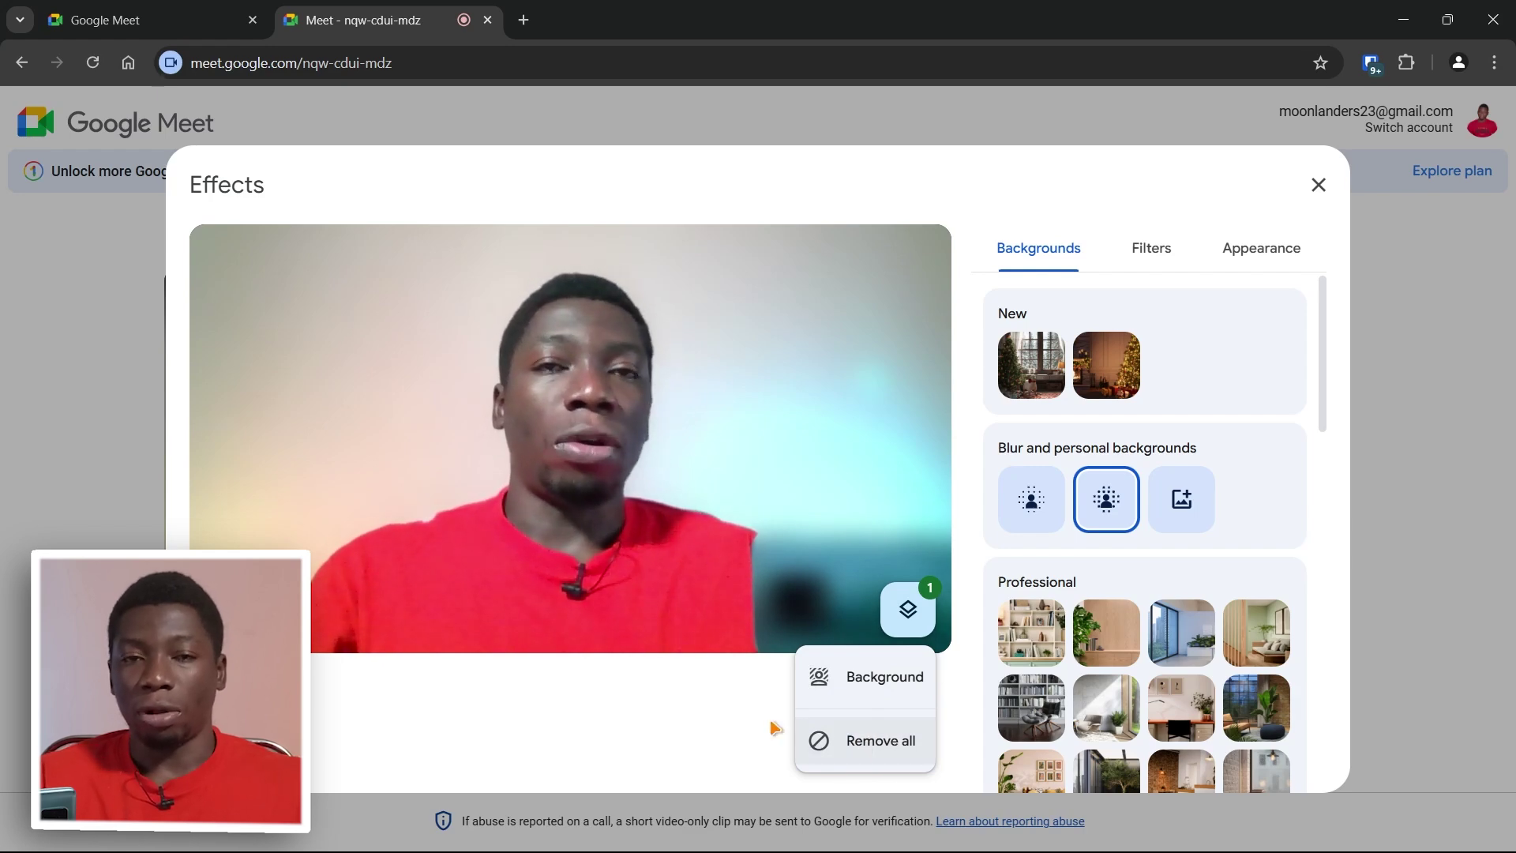
click(716, 705)
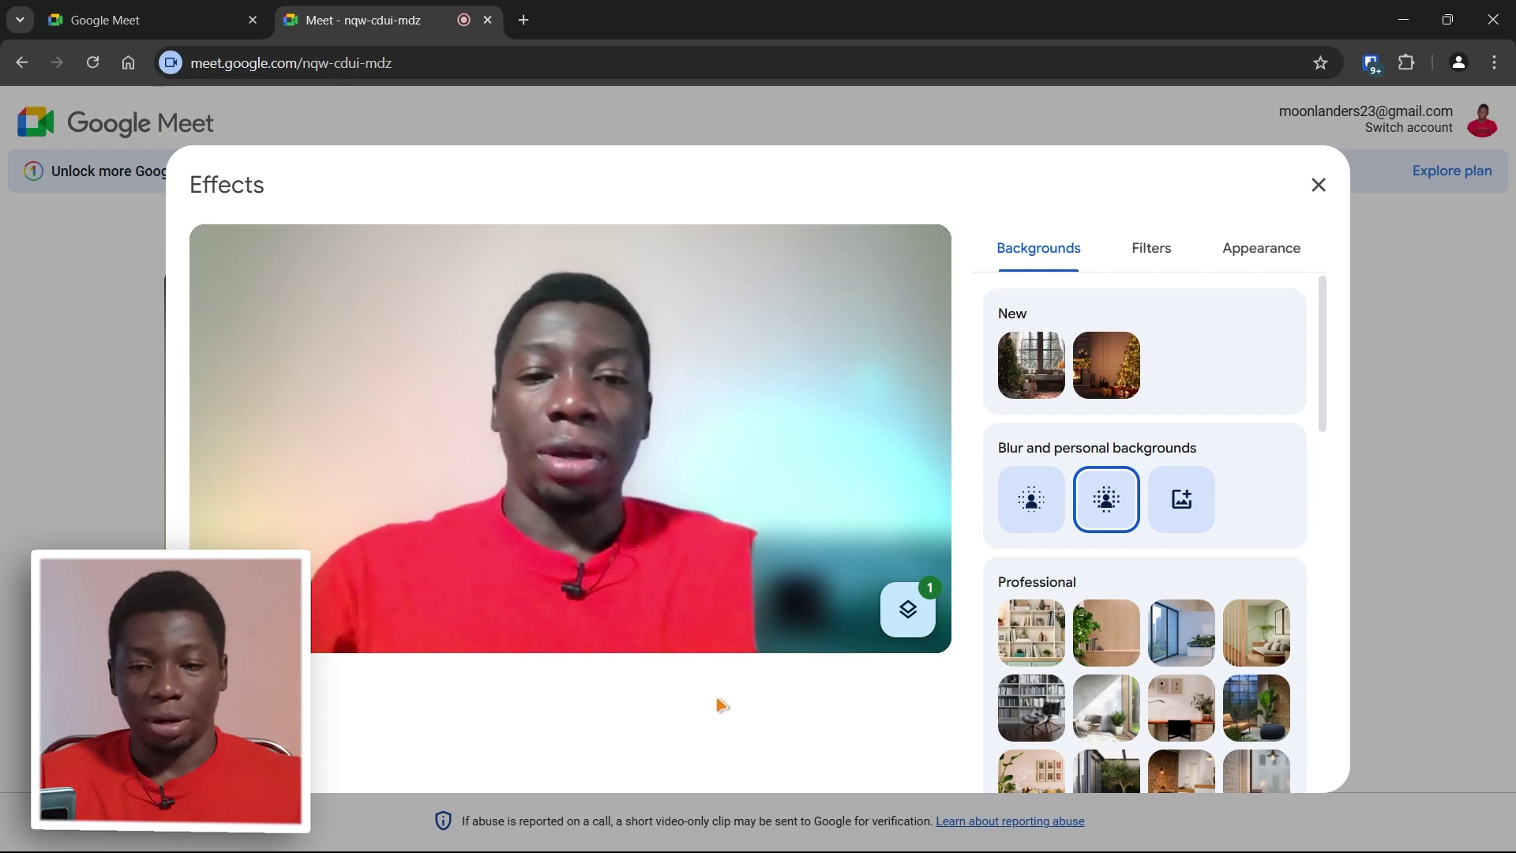
Step: Close the Effects dialog and join the call with the blurred background using Join now
click(1317, 185)
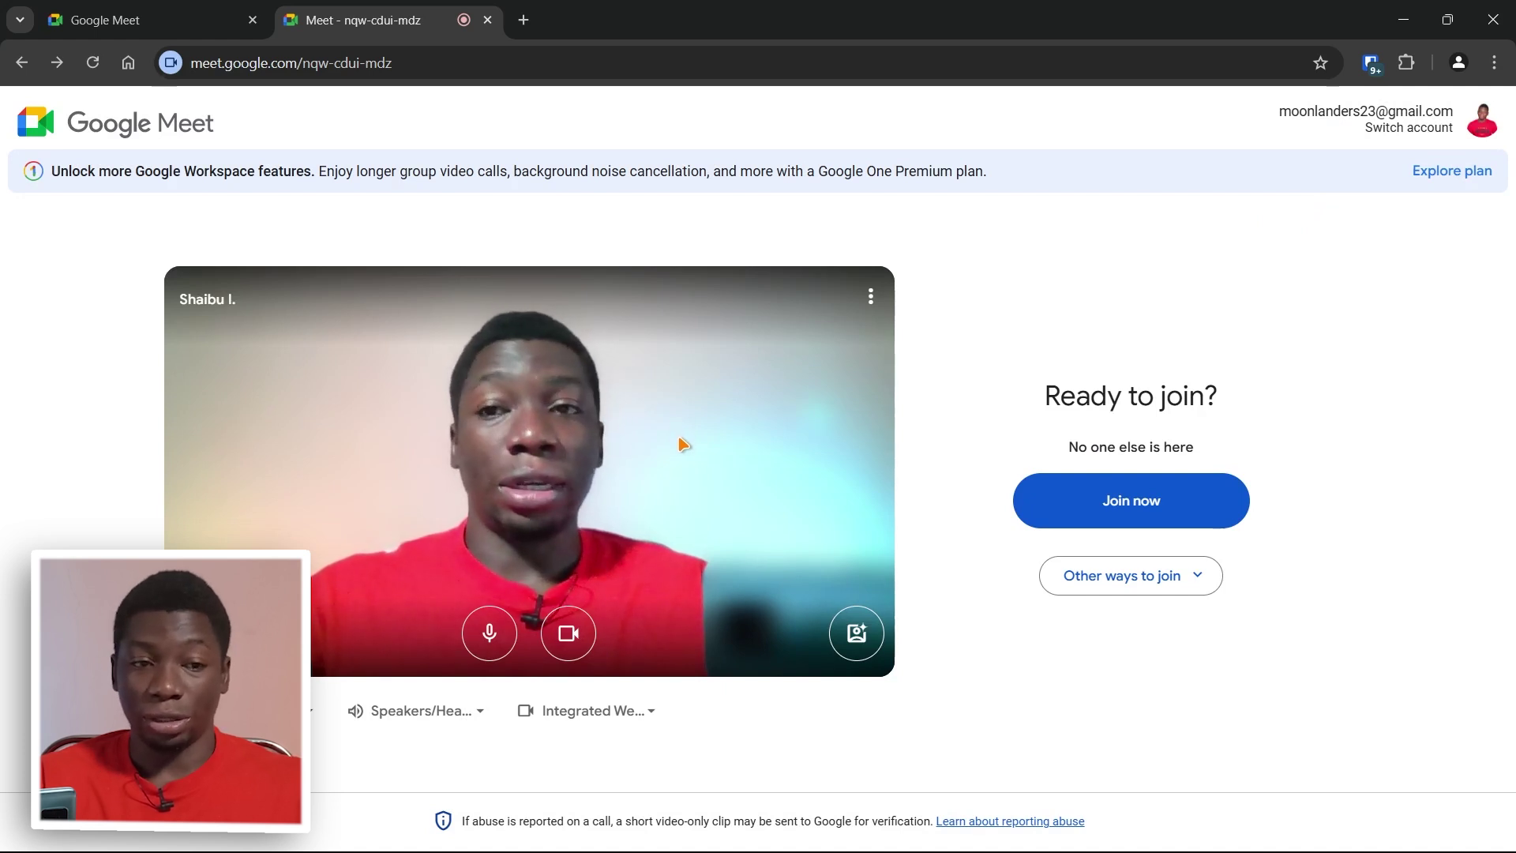
click(1134, 507)
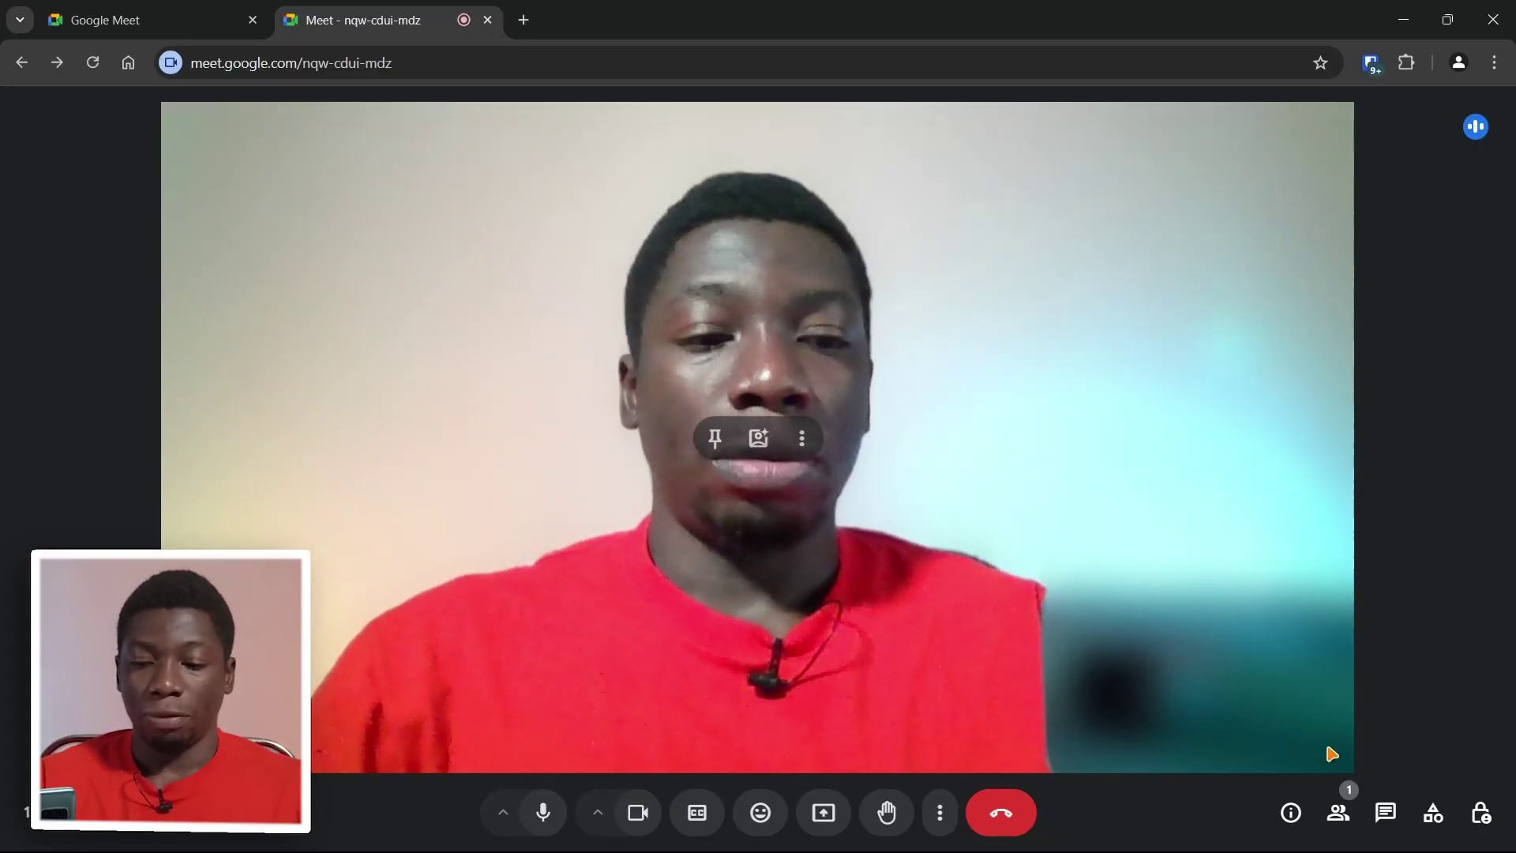
Step: Open Host controls and switch on Host management for the meeting
click(1481, 815)
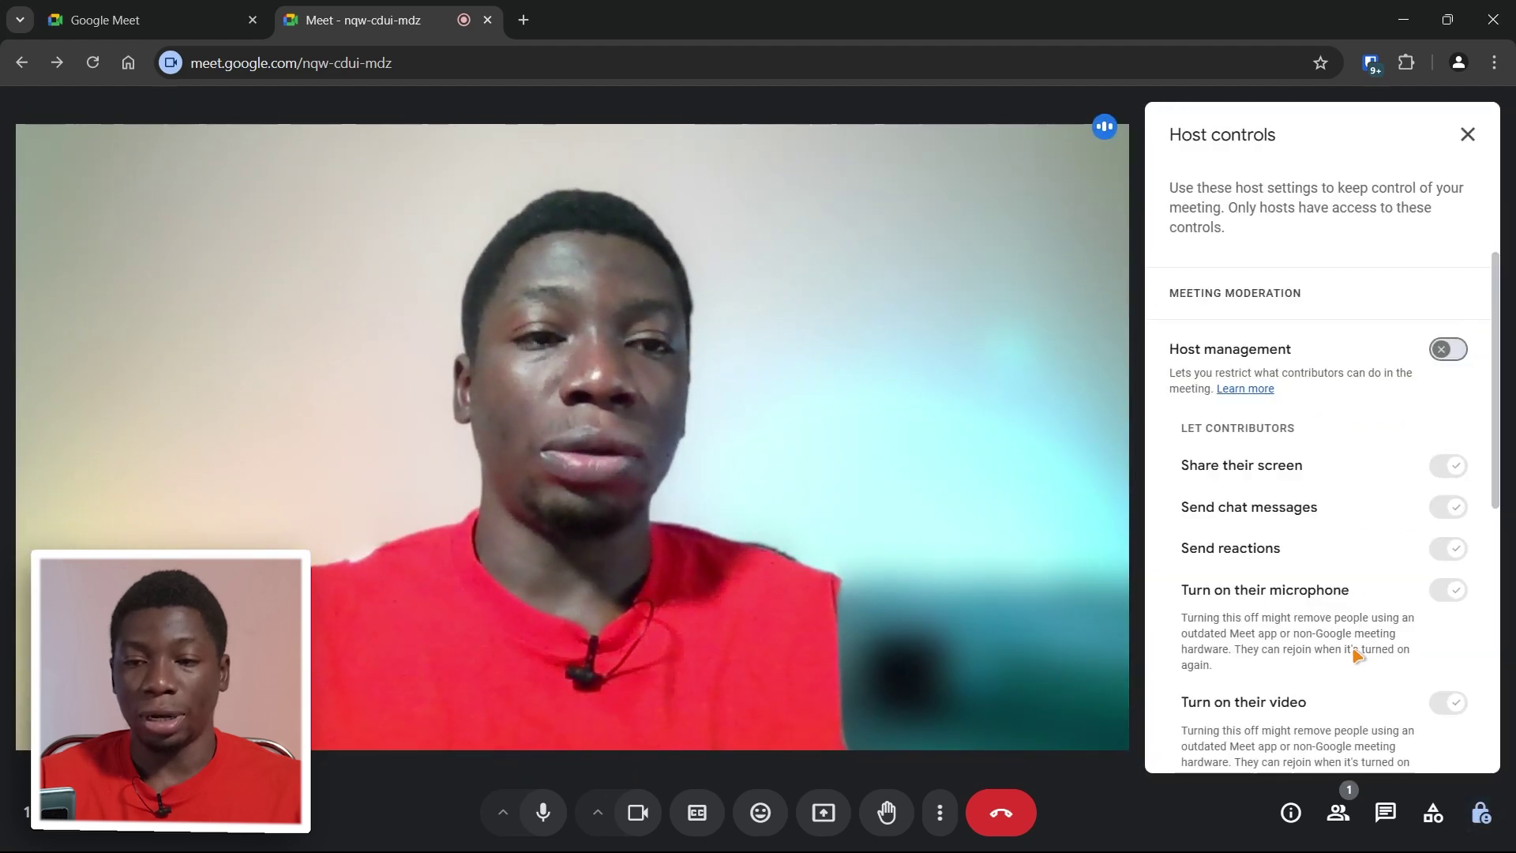
scroll(1352, 651, down, 7)
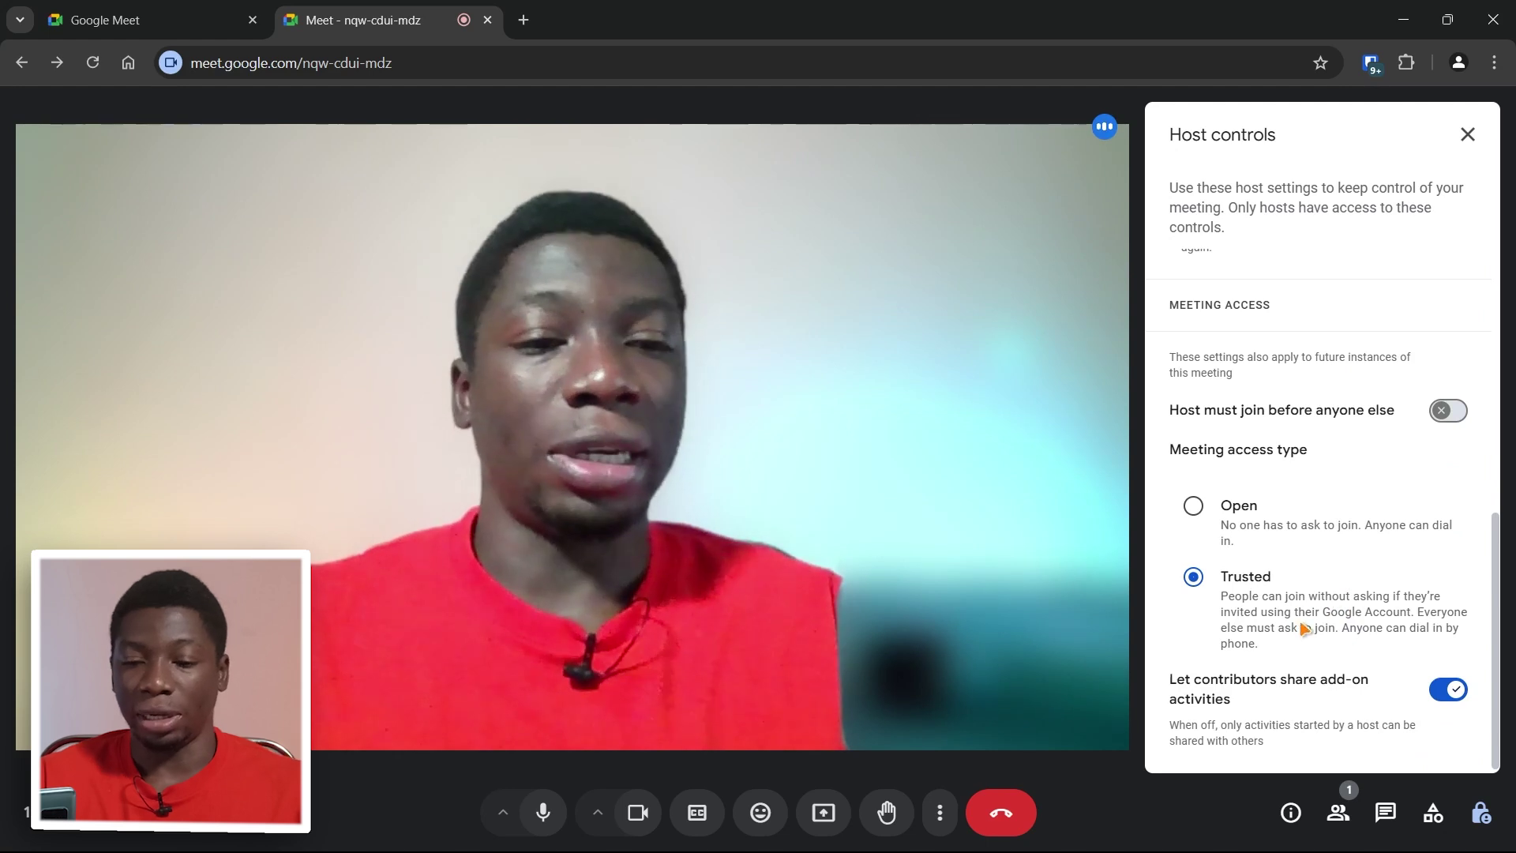
scroll(1303, 628, up, 7)
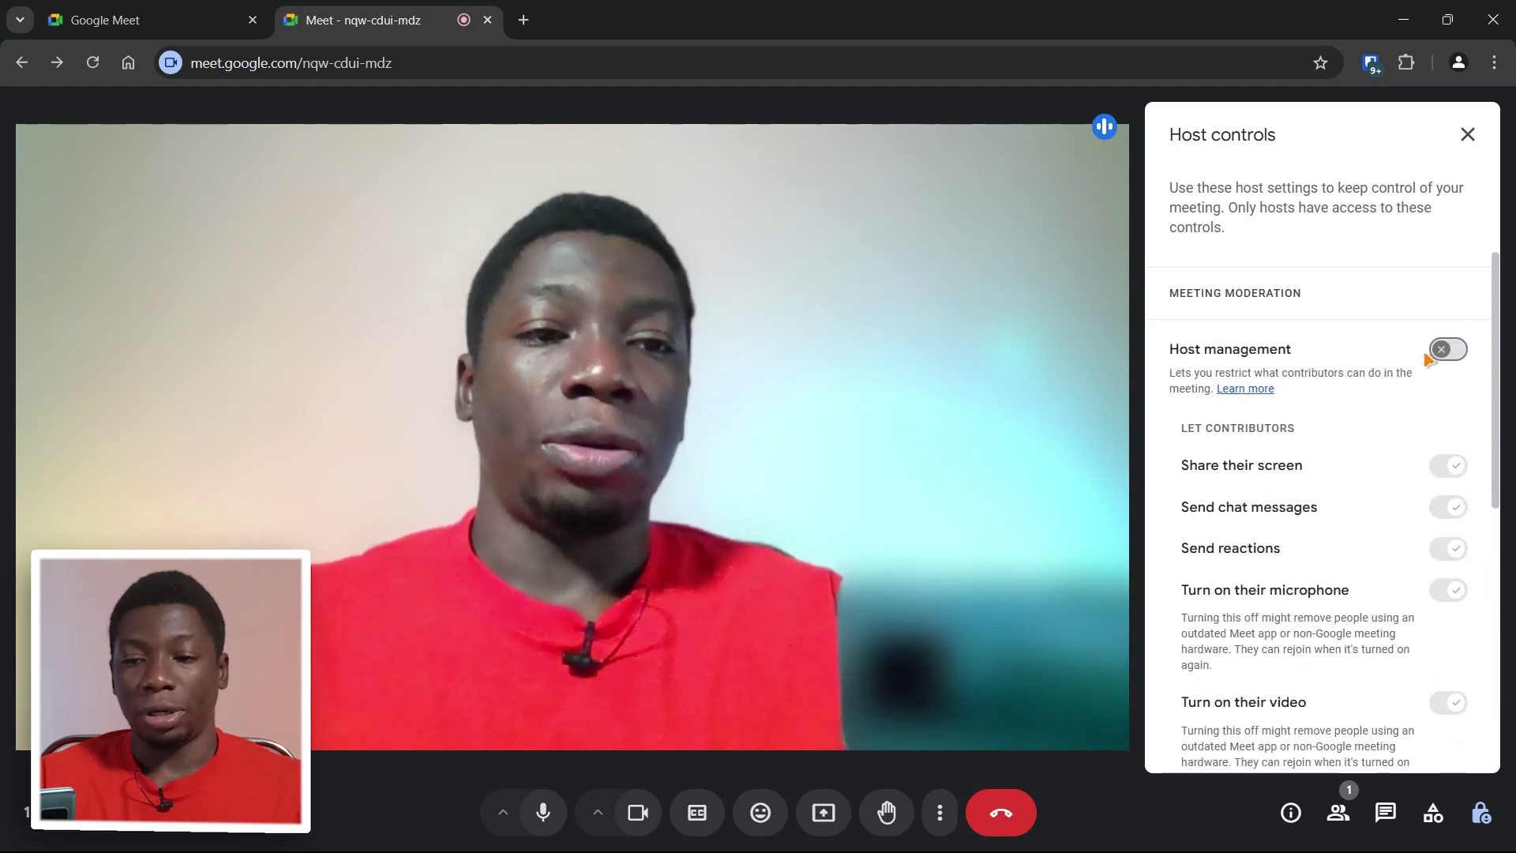
click(1451, 352)
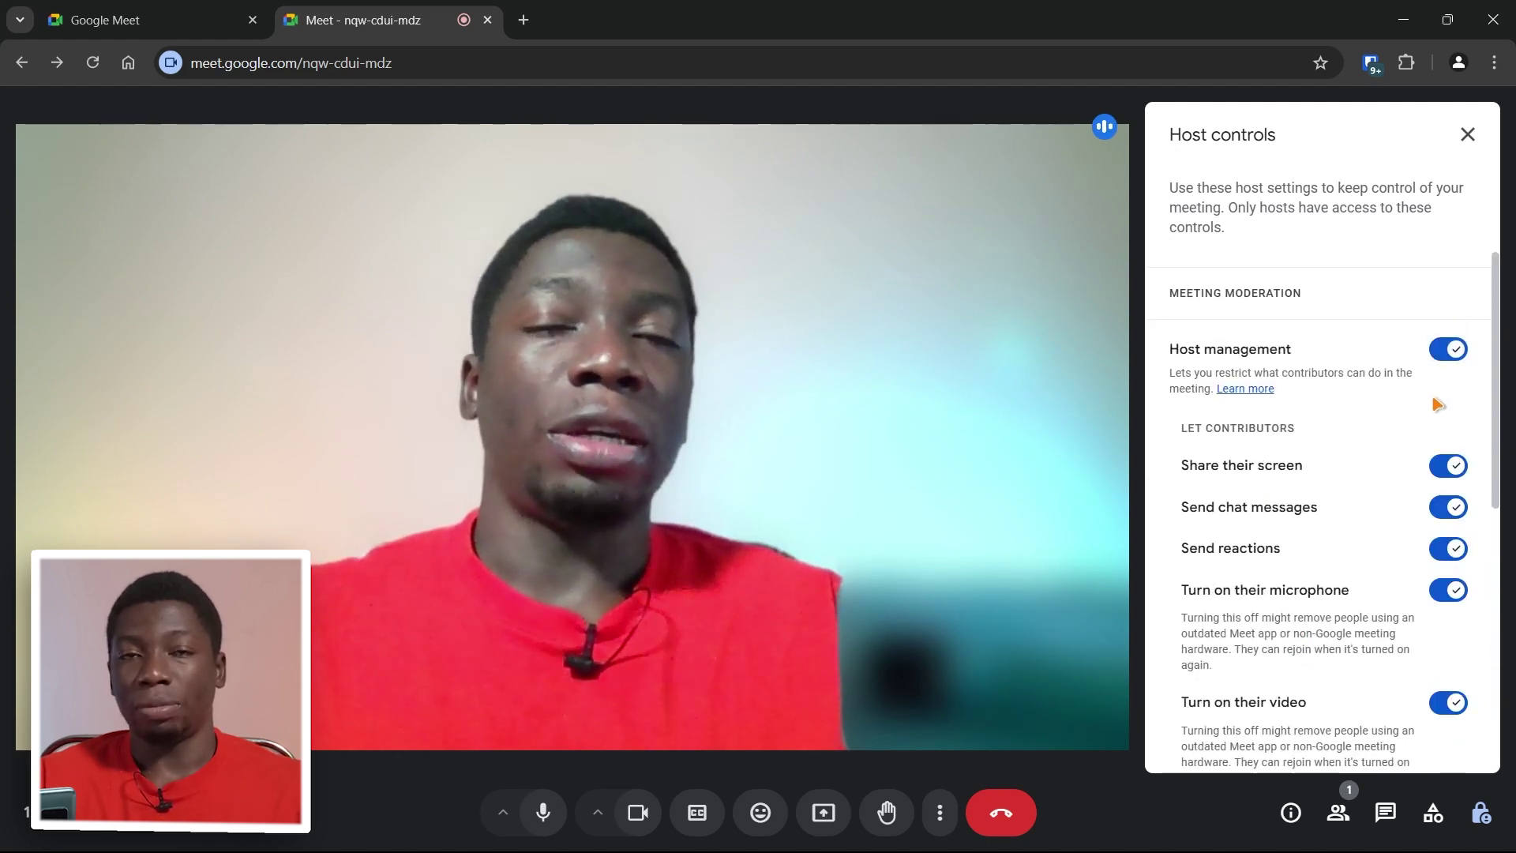
scroll(1437, 407, down, 7)
scroll(1437, 409, up, 6)
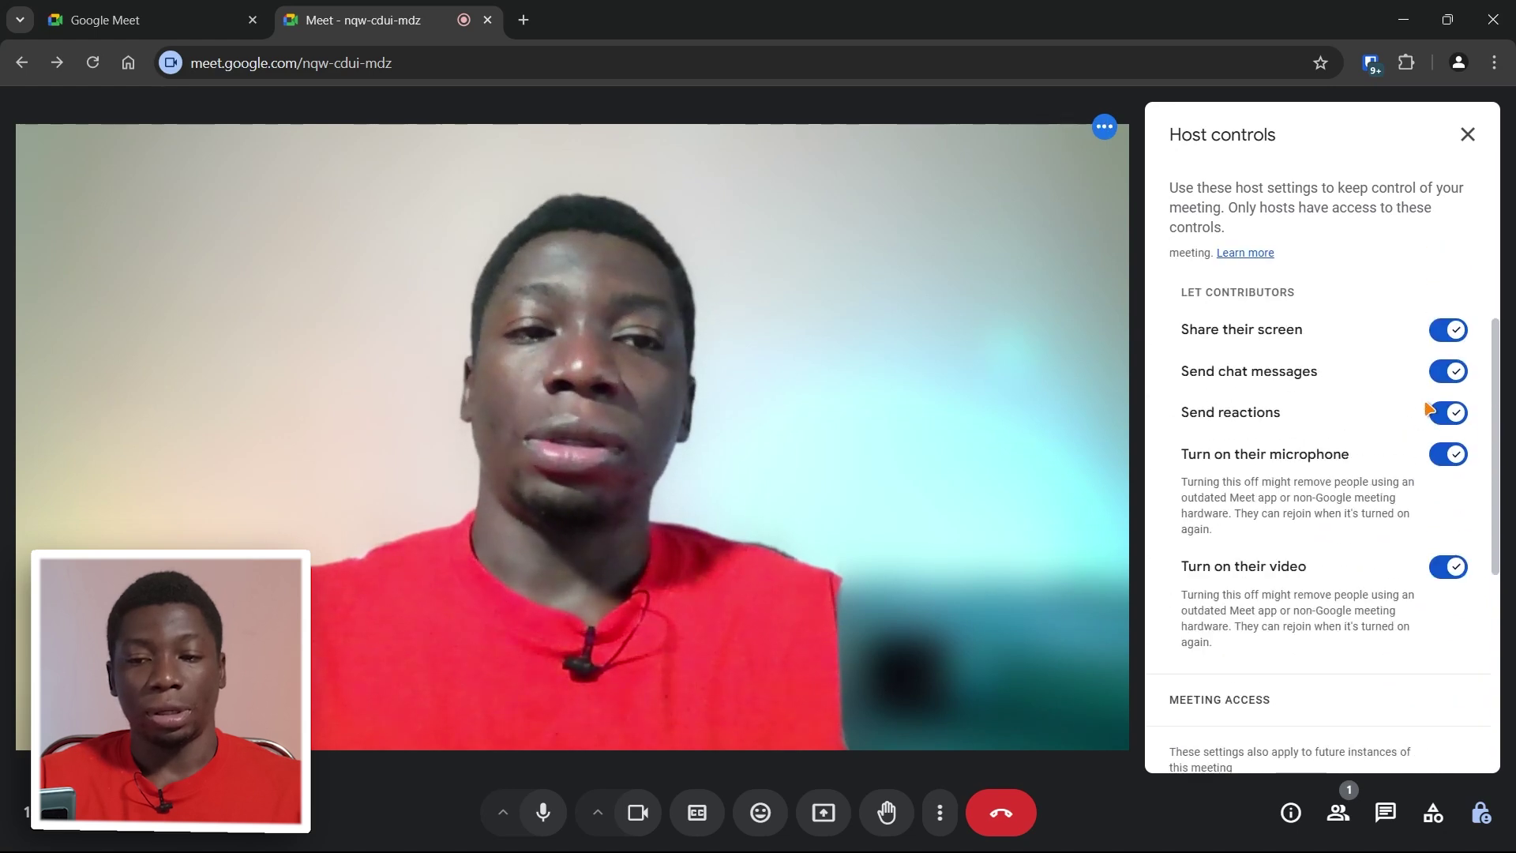
scroll(1306, 420, down, 2)
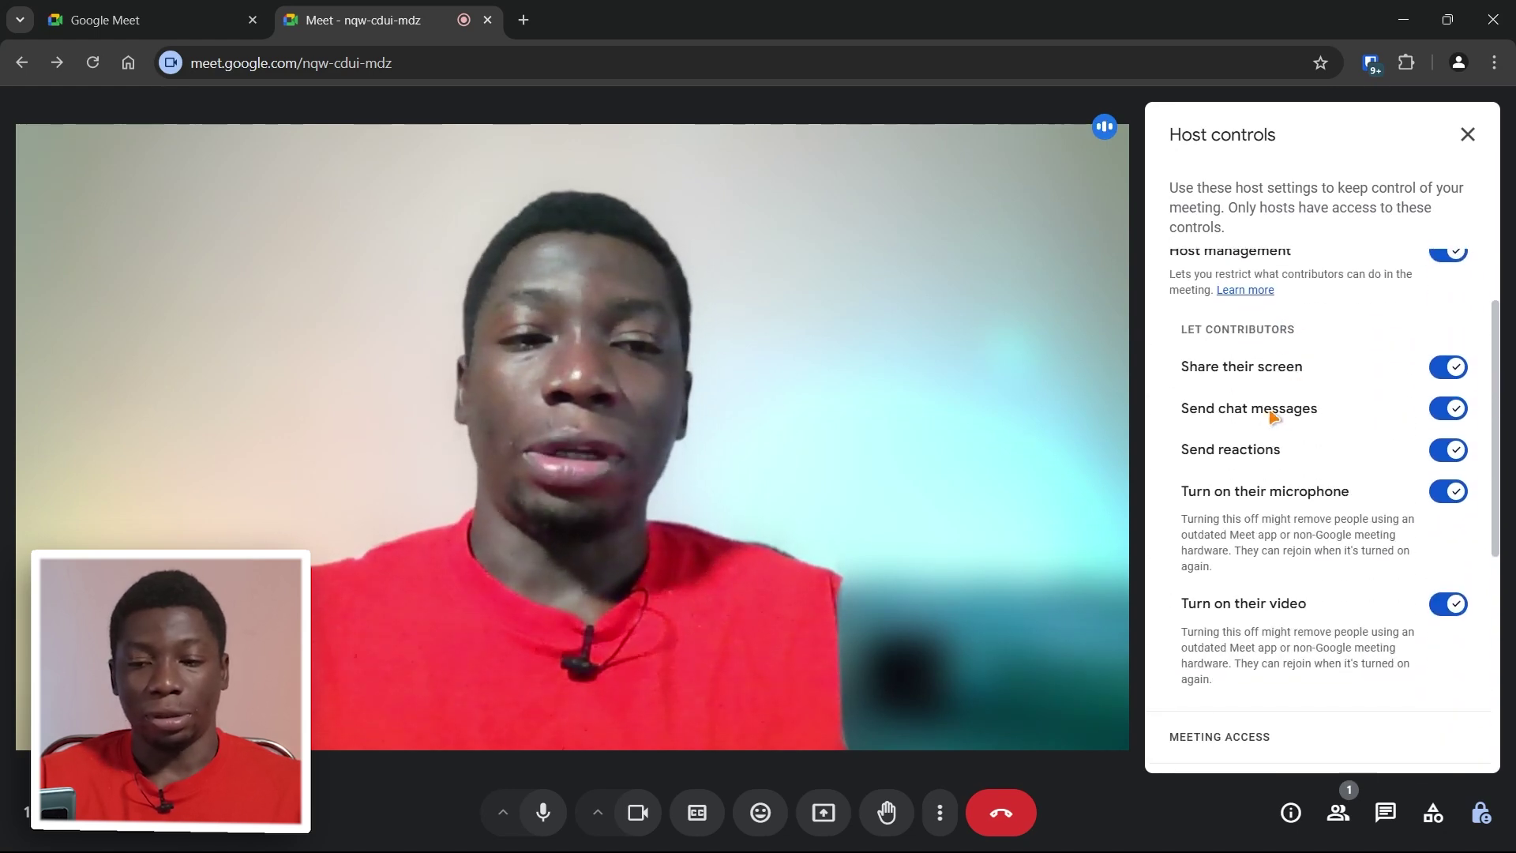
scroll(1281, 463, up, 2)
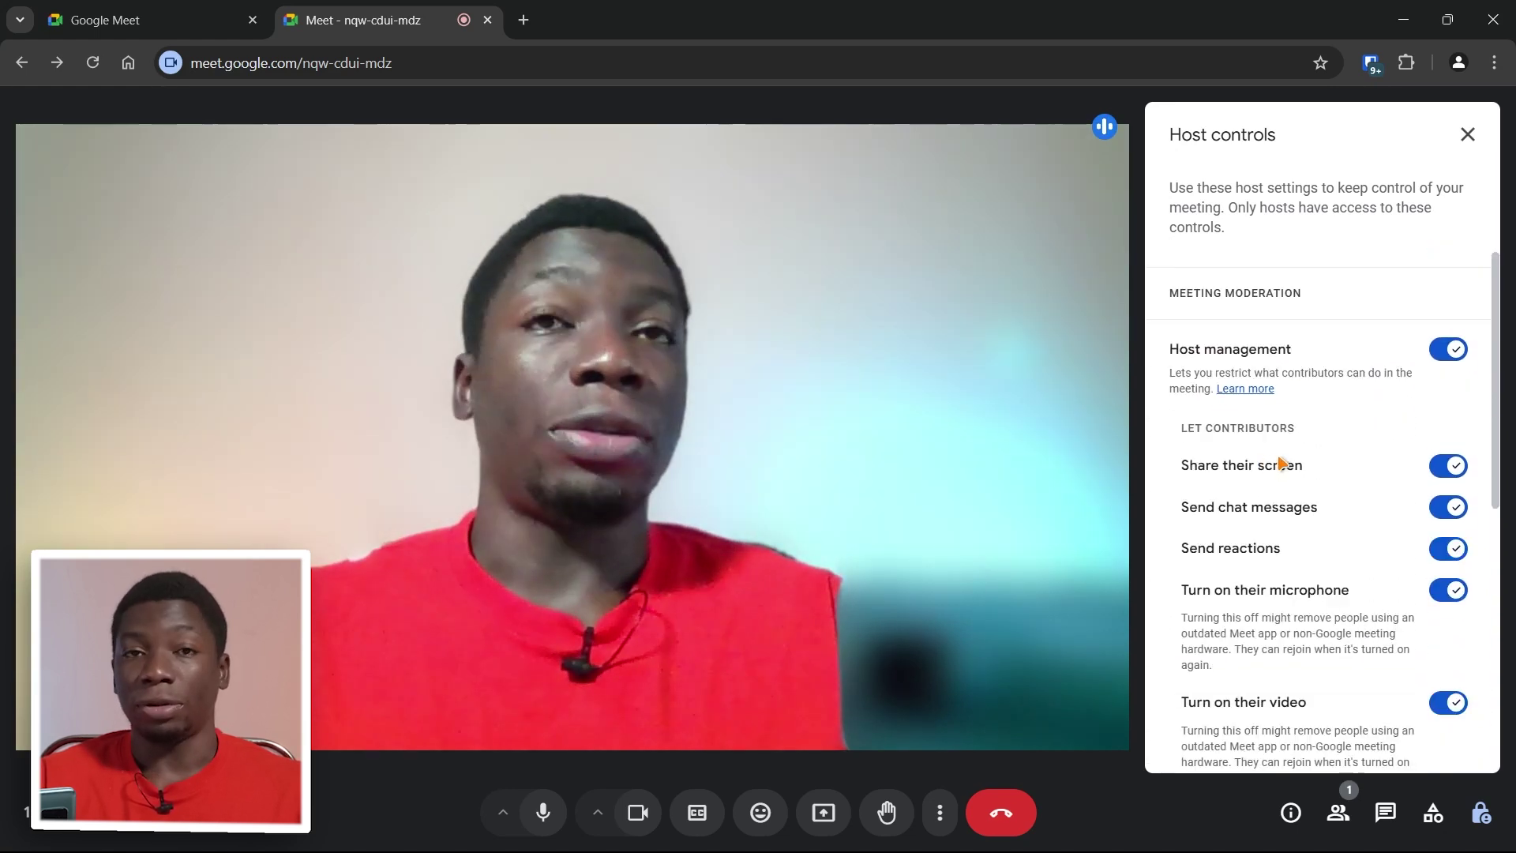
Step: Turn off 'Share their screen' for contributors under Let contributors
click(1444, 468)
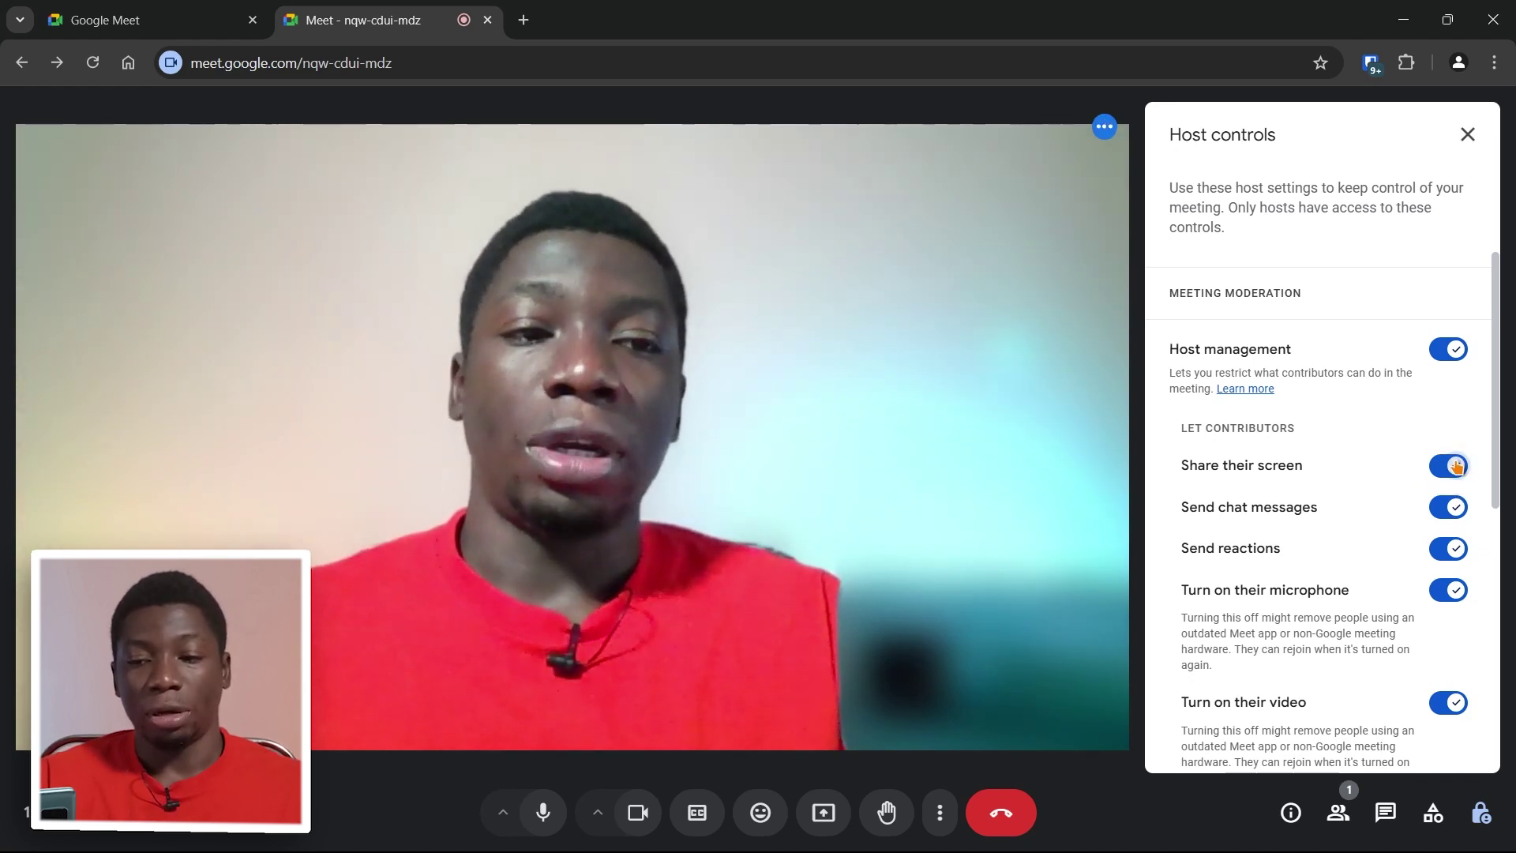
click(1447, 469)
click(1448, 470)
click(1451, 473)
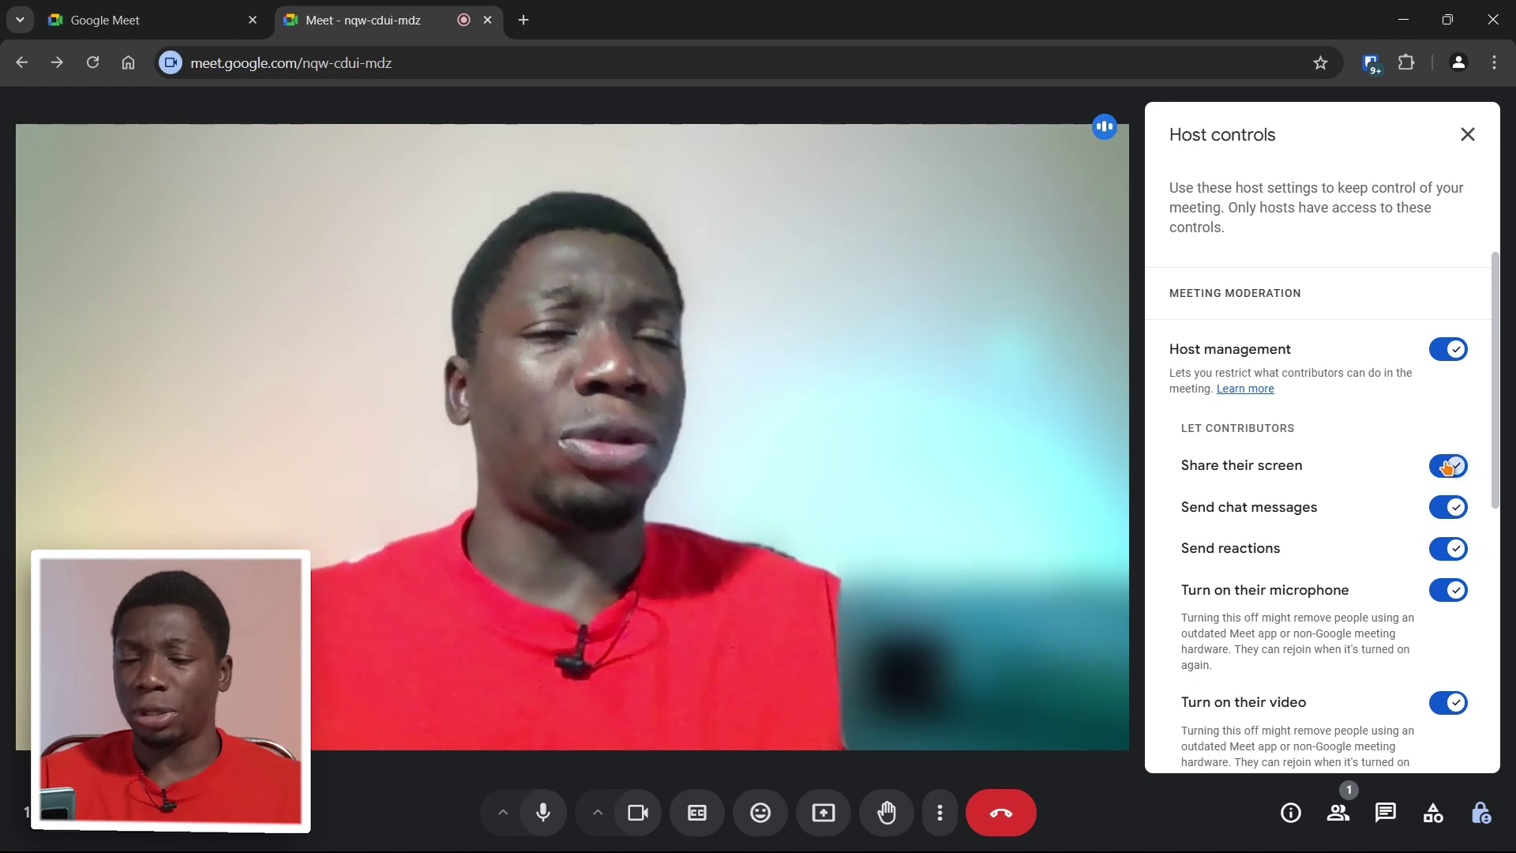
click(1446, 467)
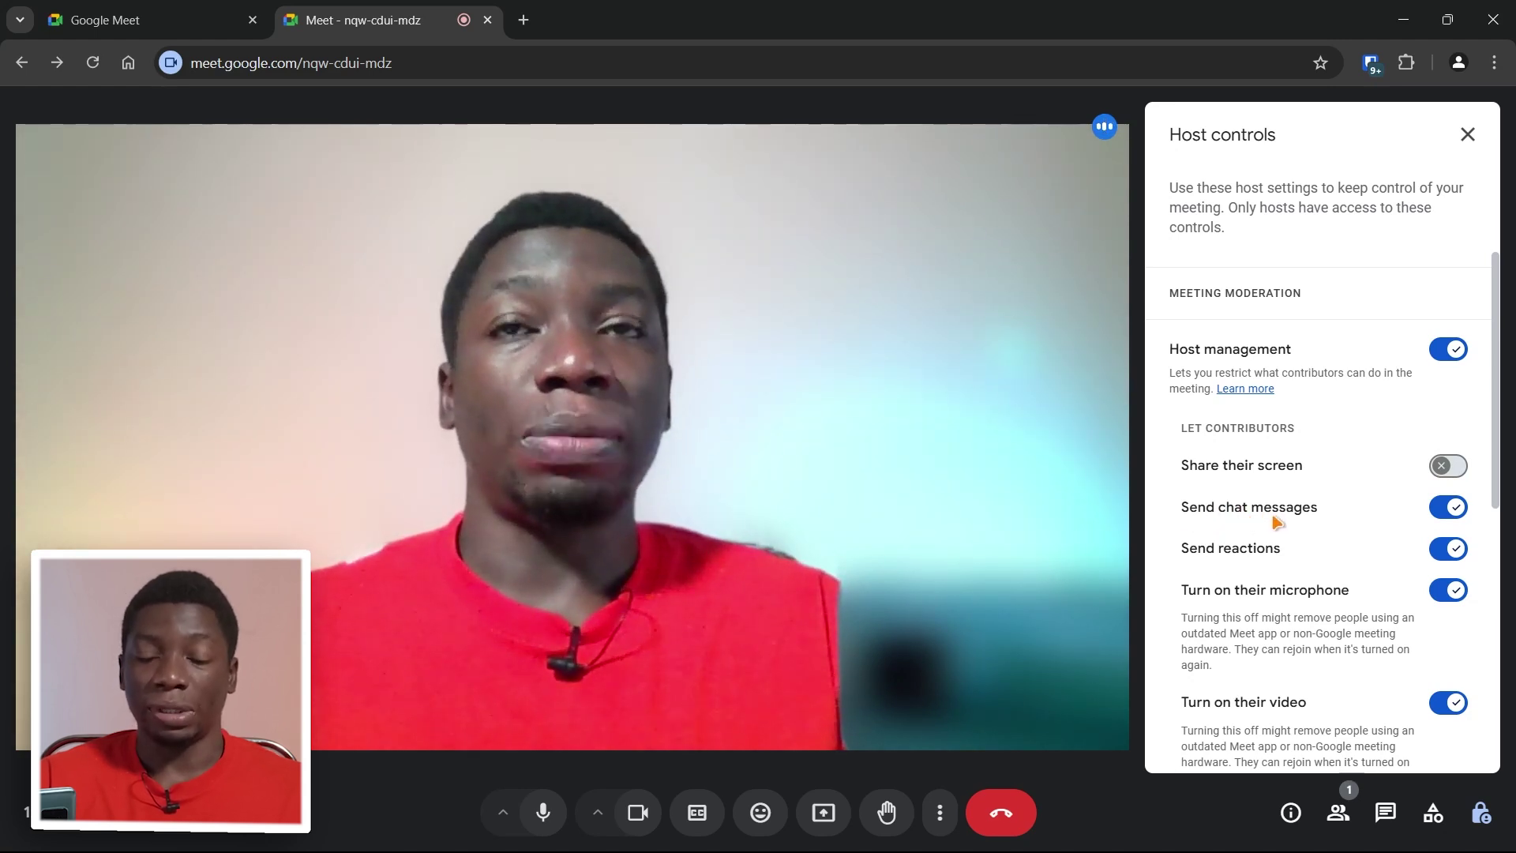
Step: Review the in-call messages, type 'ohioj', then close the panel and return to Host controls
click(1387, 813)
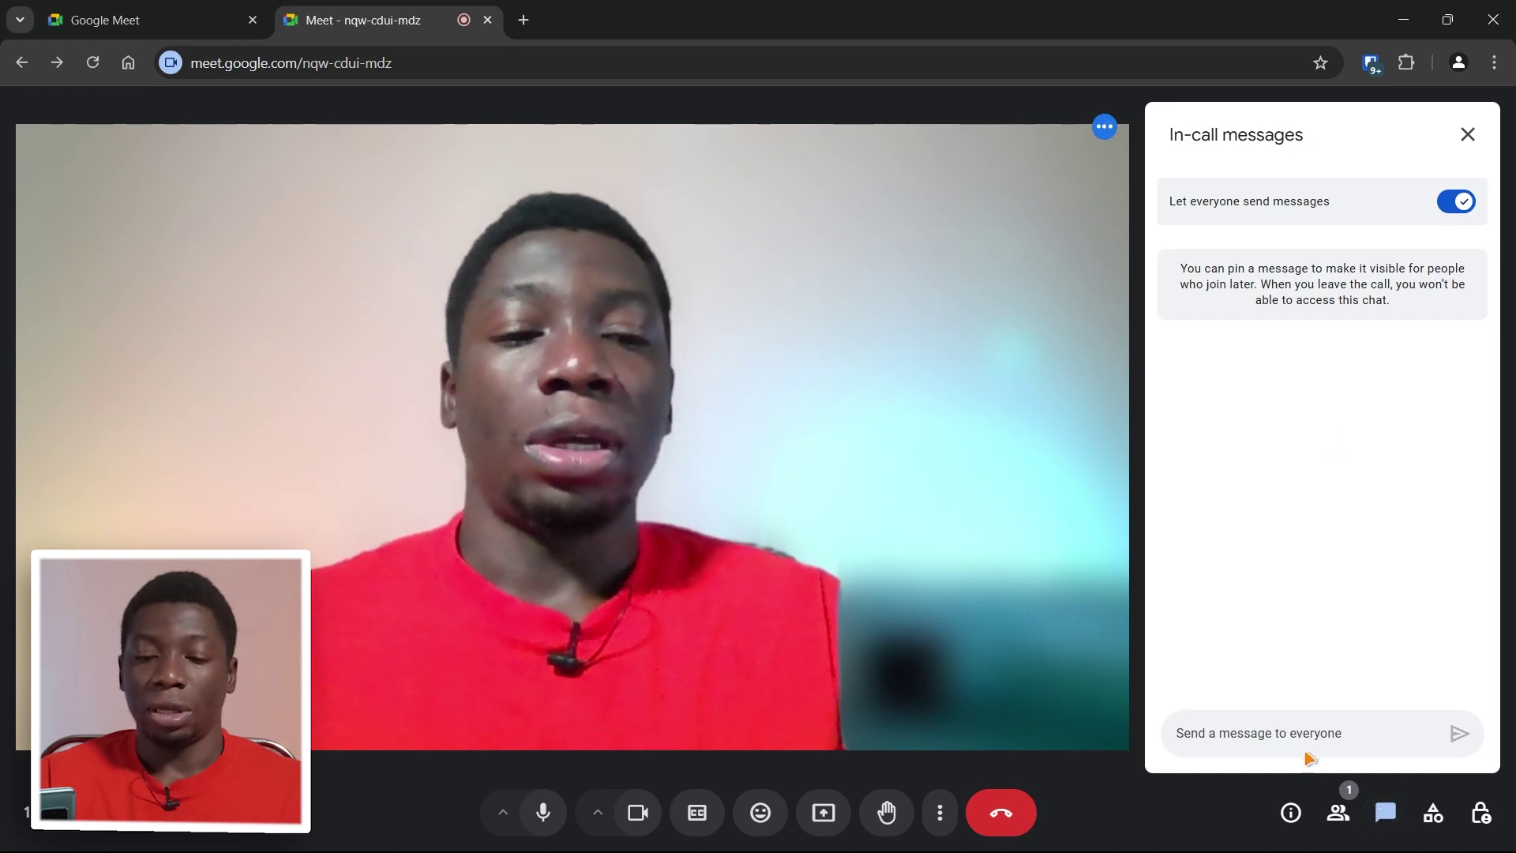
text(ohiojoioj)
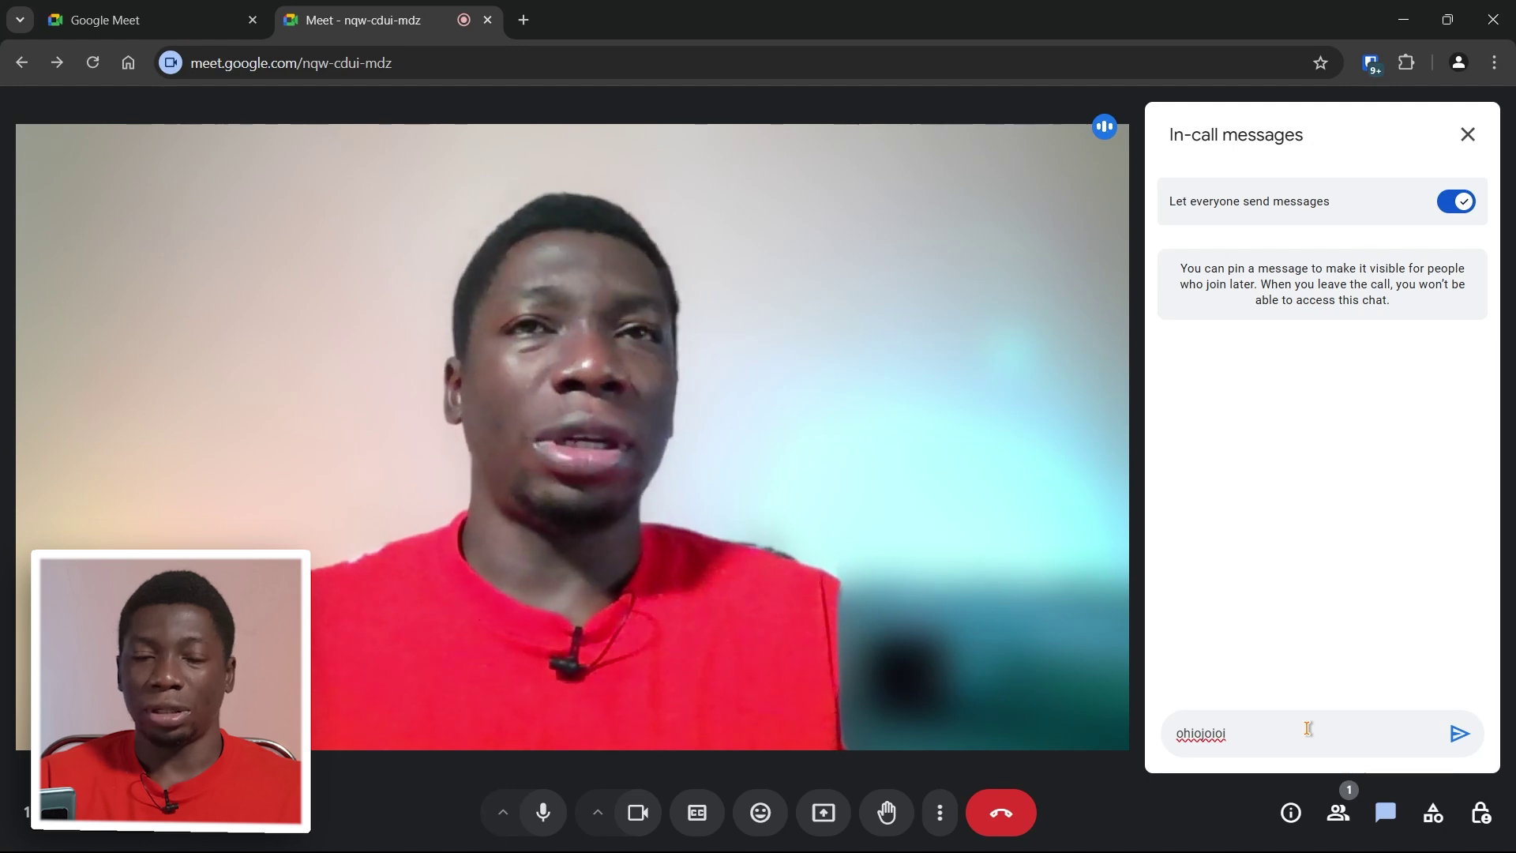
click(1468, 135)
click(1480, 813)
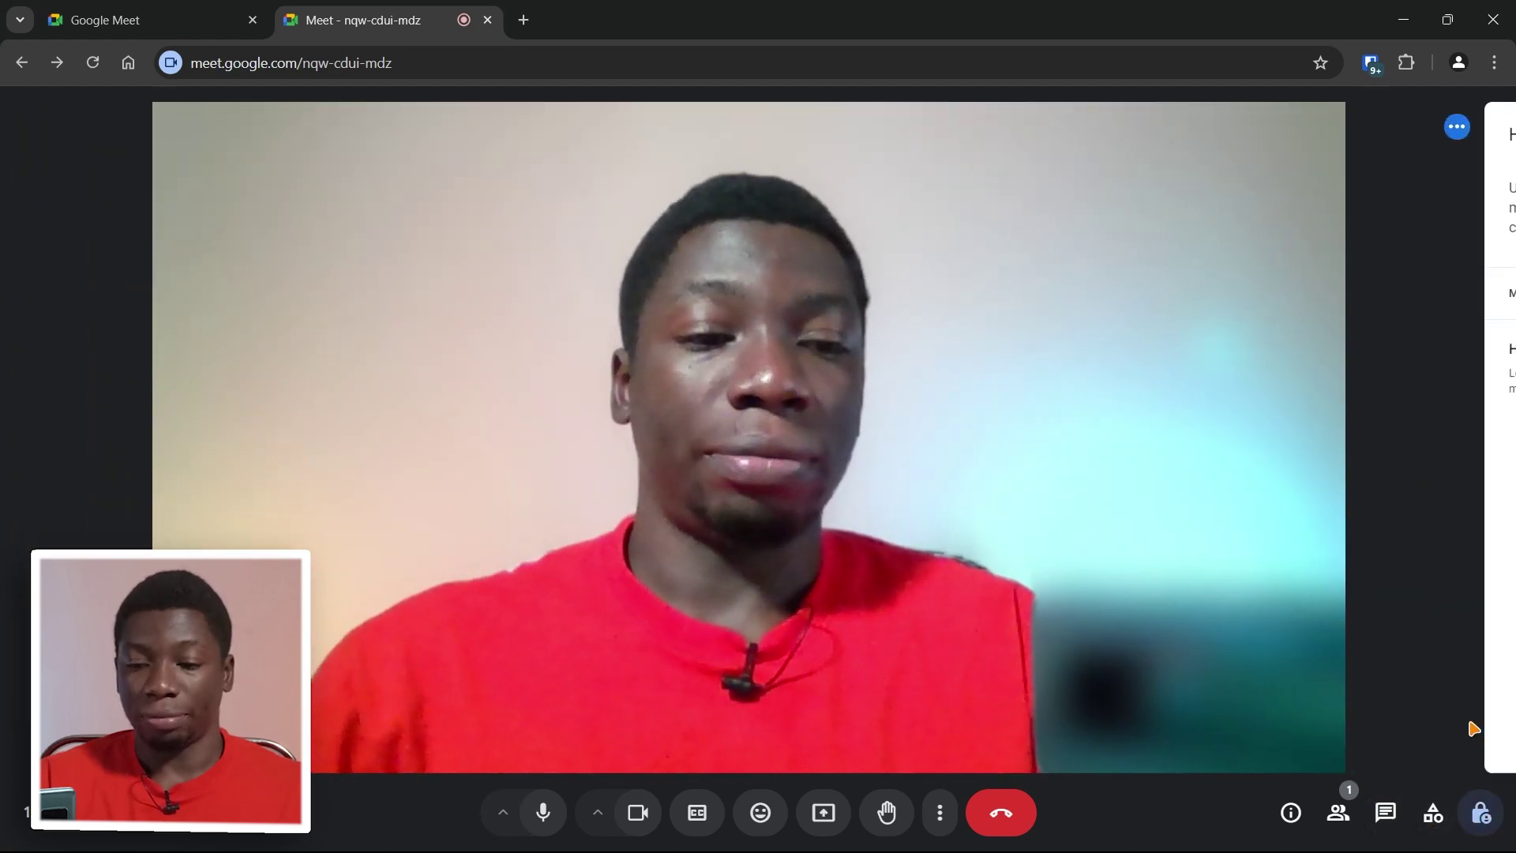
Step: Turn off 'Send chat messages' and 'Send reactions' for contributors in Host controls
click(1445, 510)
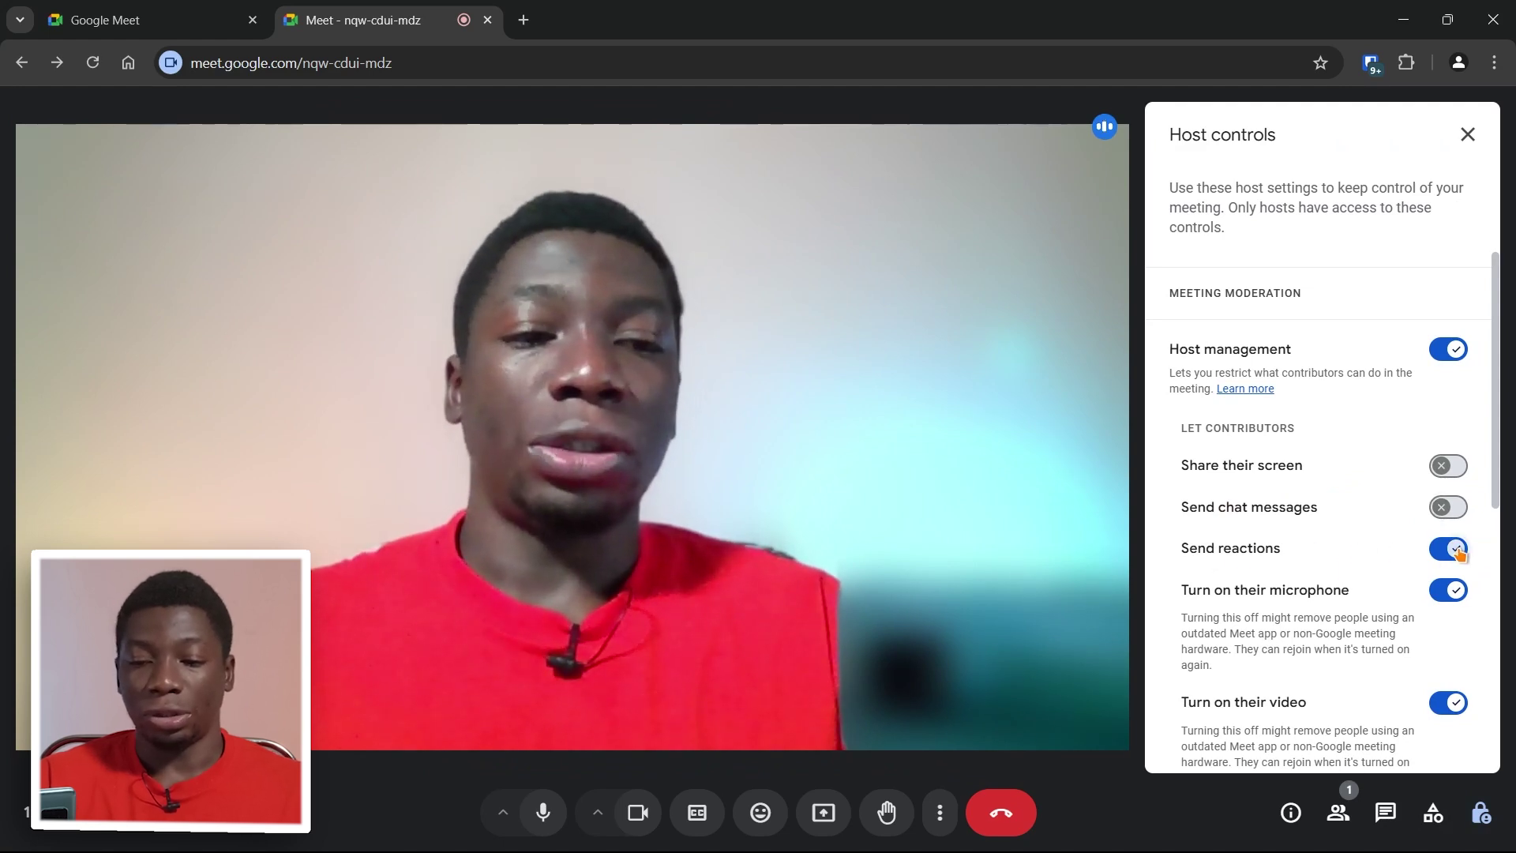
click(1453, 550)
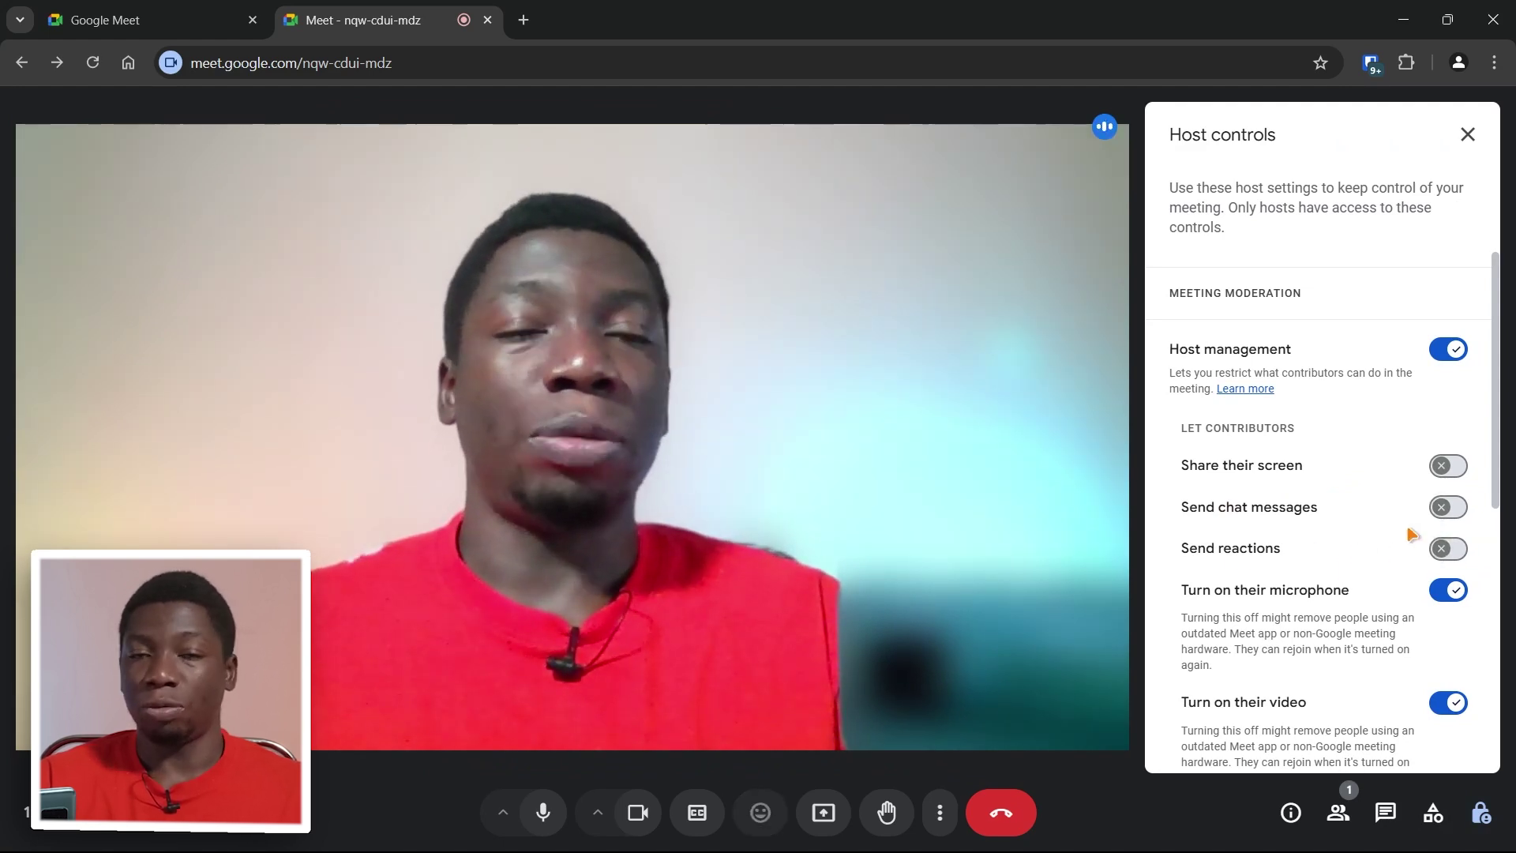
click(1467, 134)
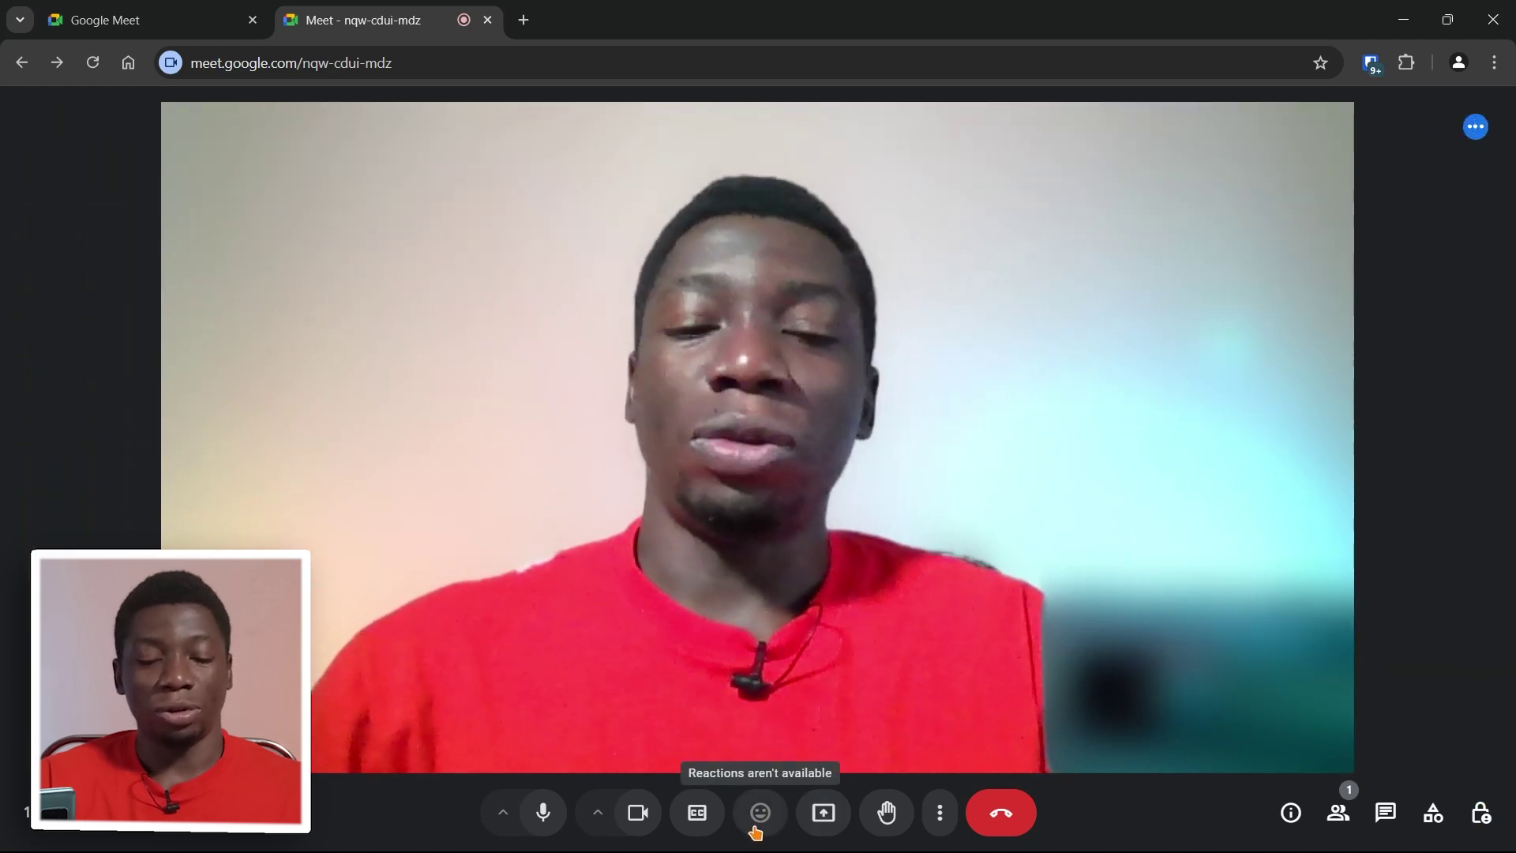
click(1480, 813)
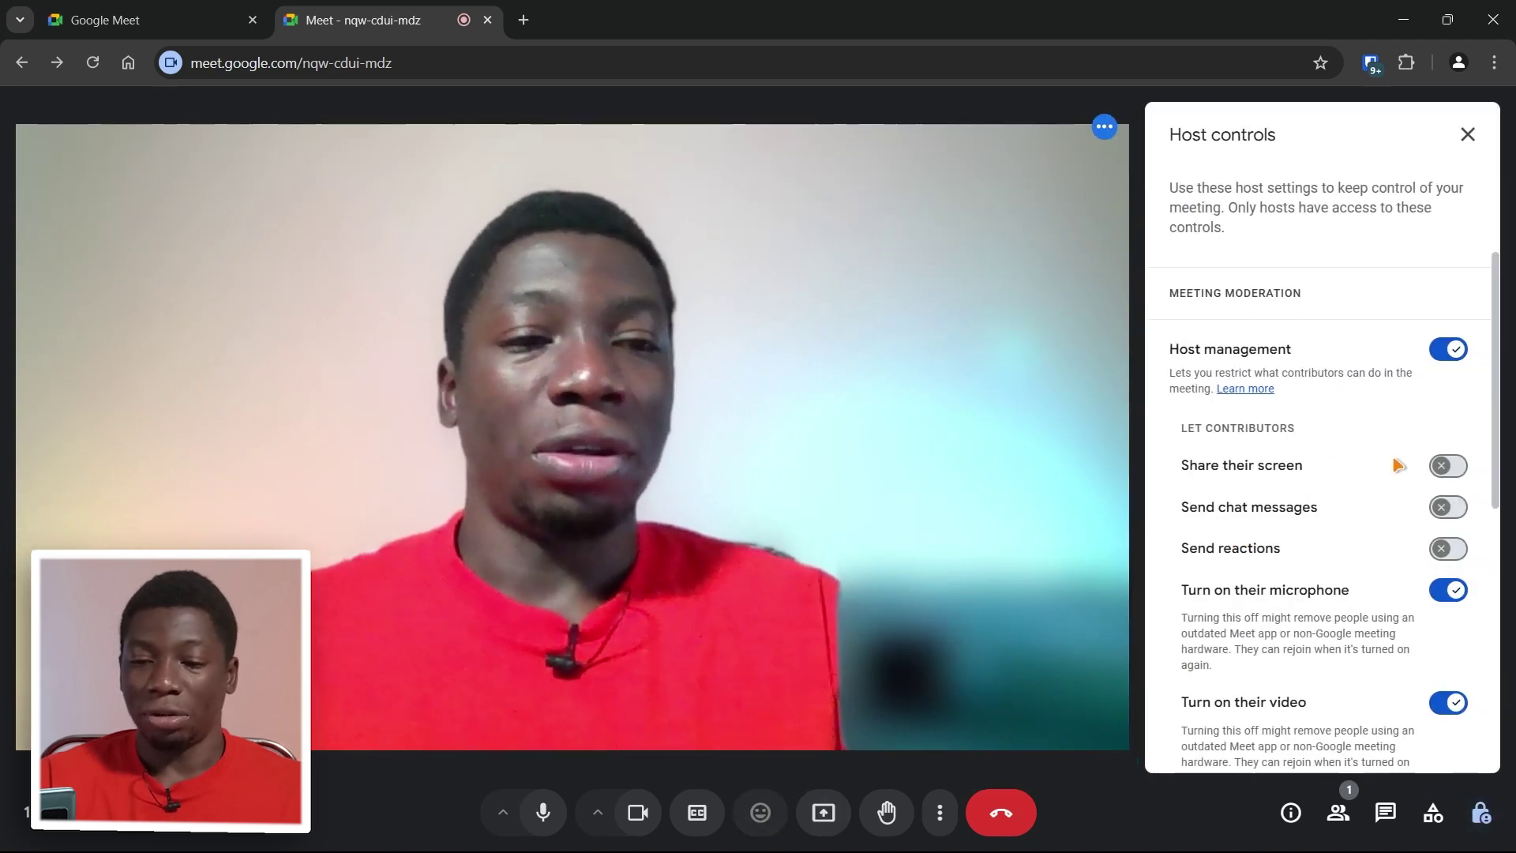
Step: Temporarily re-enable reactions, send three thumbs-up reactions, then switch 'Send reactions' off again
click(1448, 550)
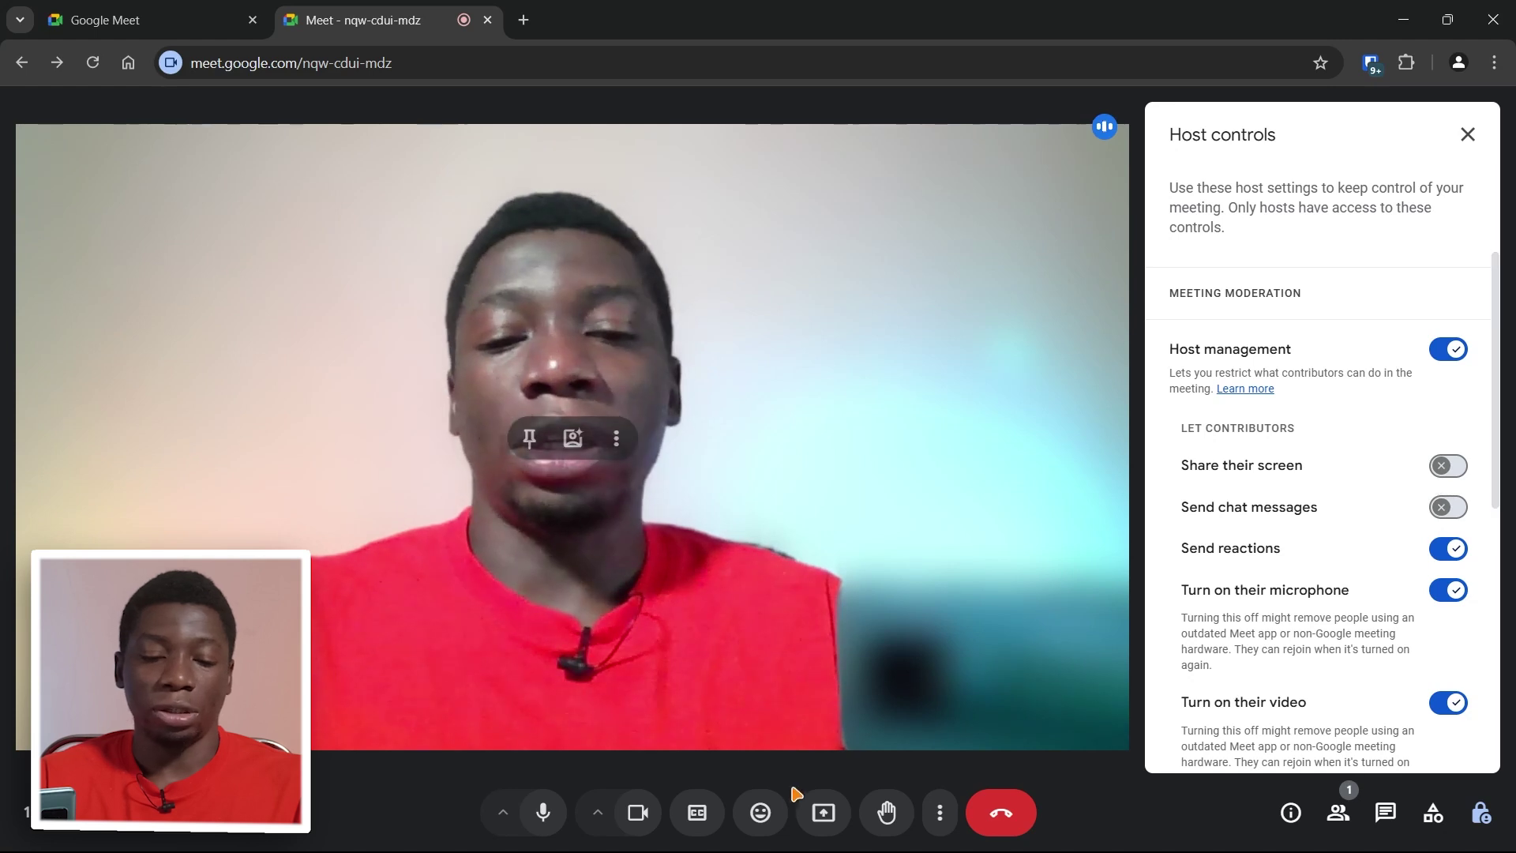
click(763, 825)
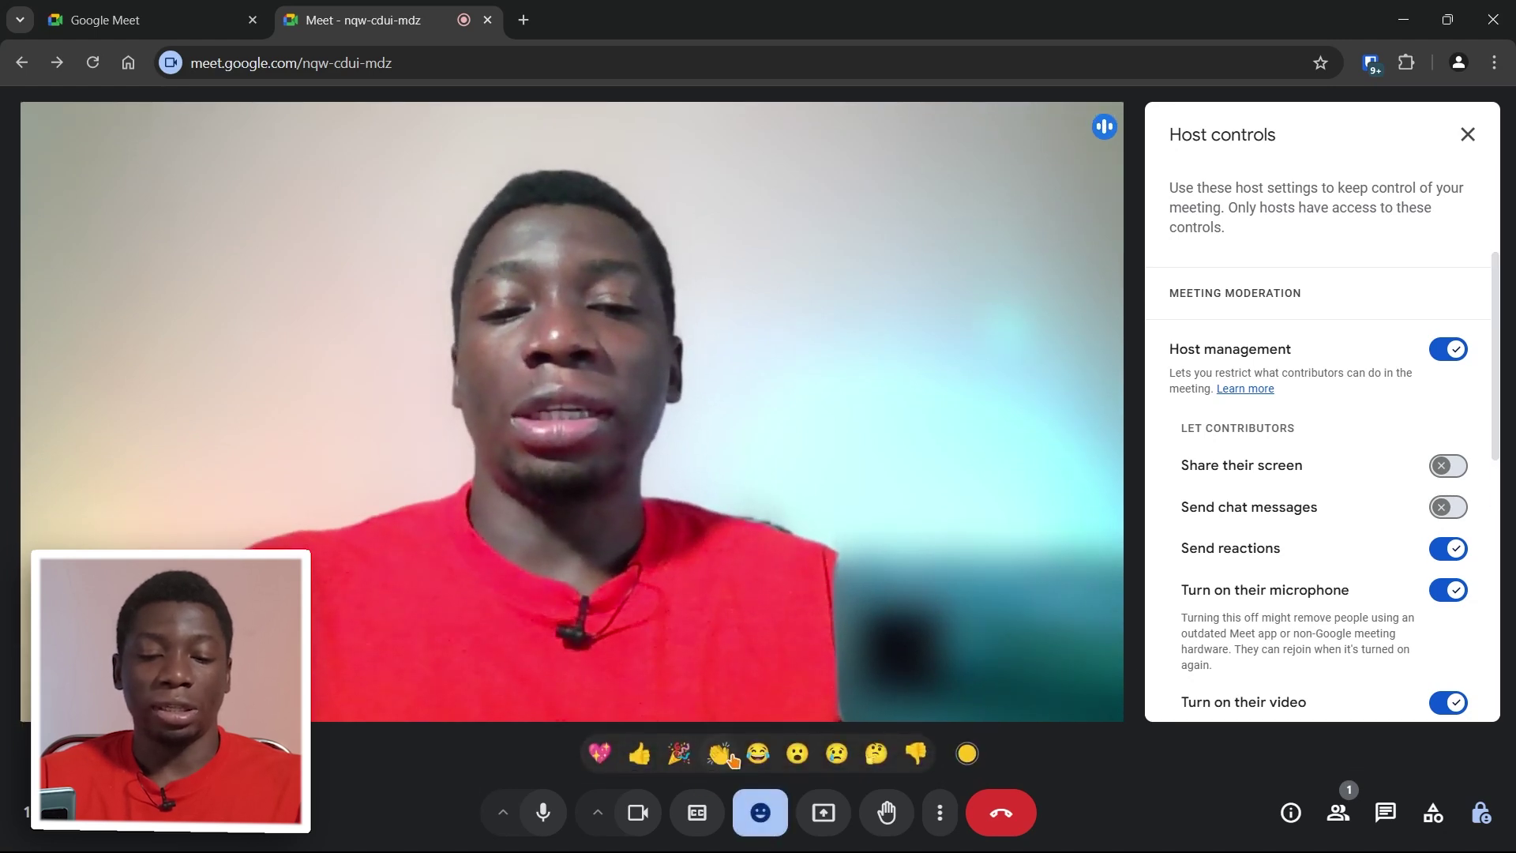
click(641, 756)
click(641, 757)
click(641, 756)
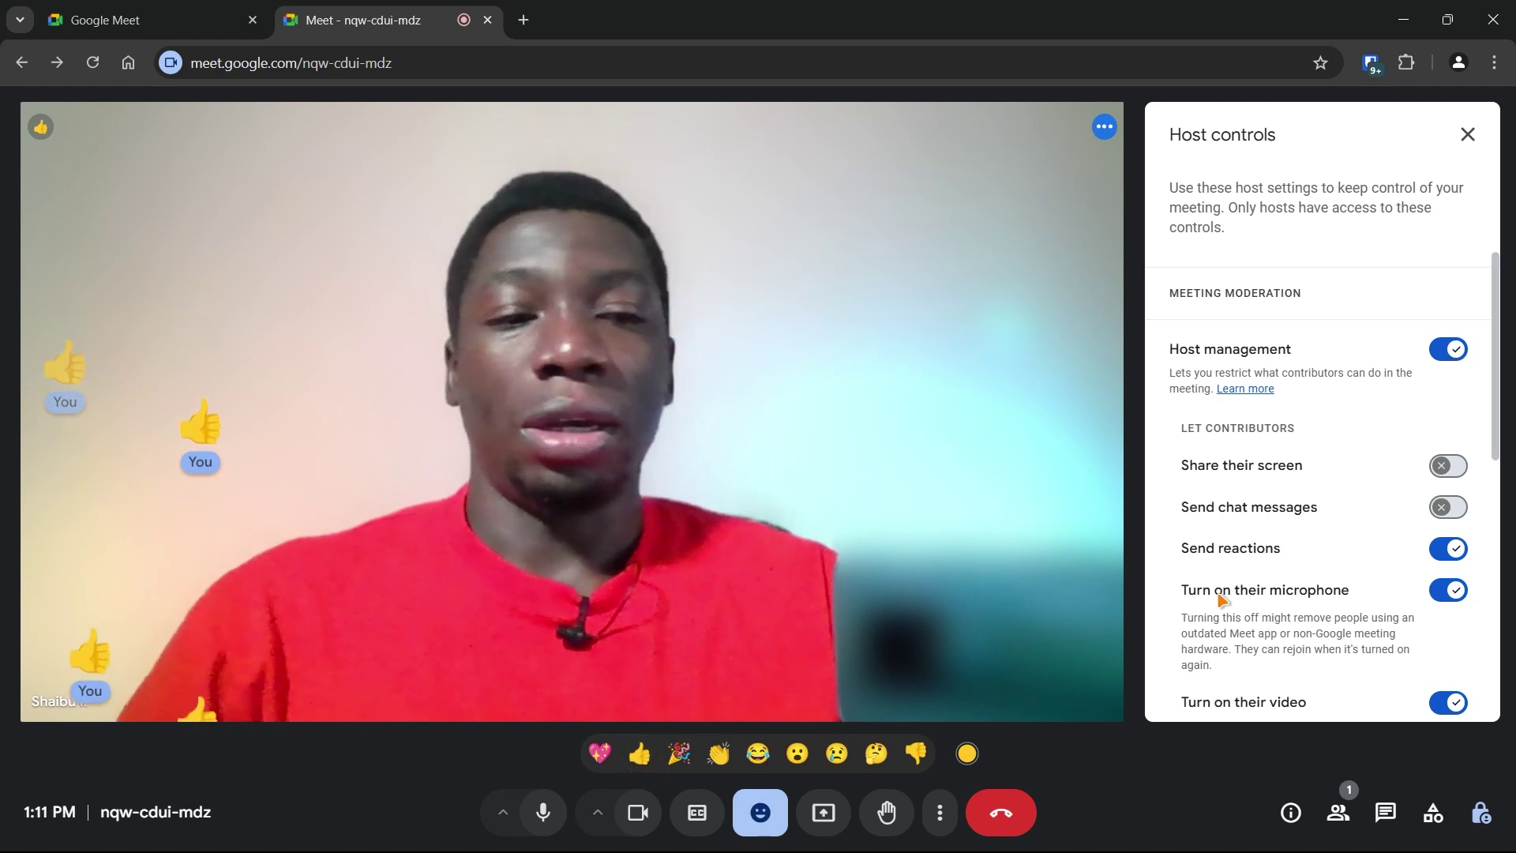
click(1452, 549)
scroll(1400, 408, down, 3)
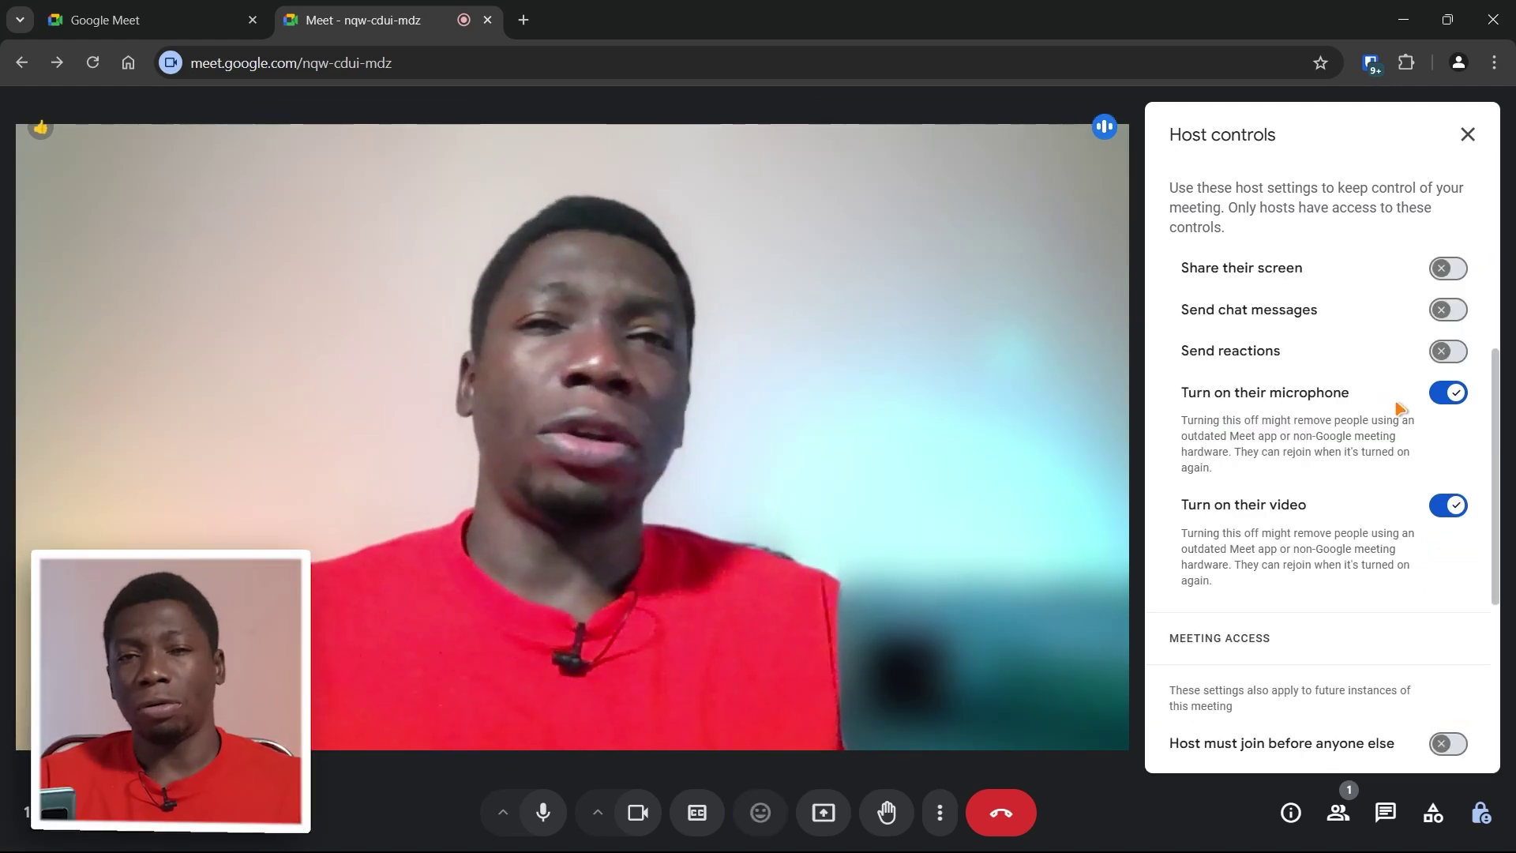
Step: Switch off 'Turn on their microphone' and 'Turn on their video' so every contributor permission is off
click(1449, 395)
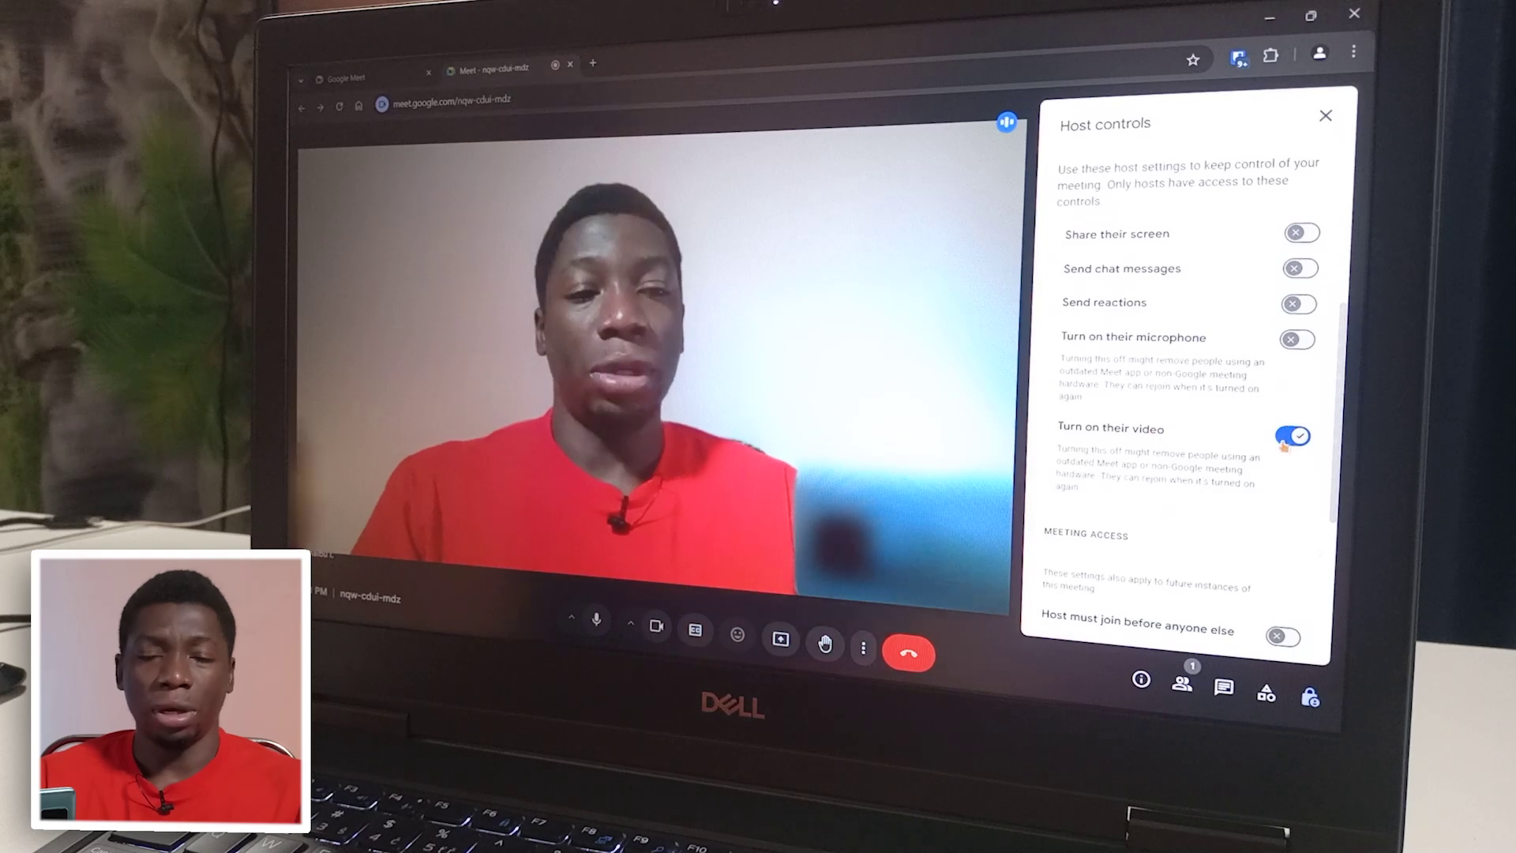
click(1295, 439)
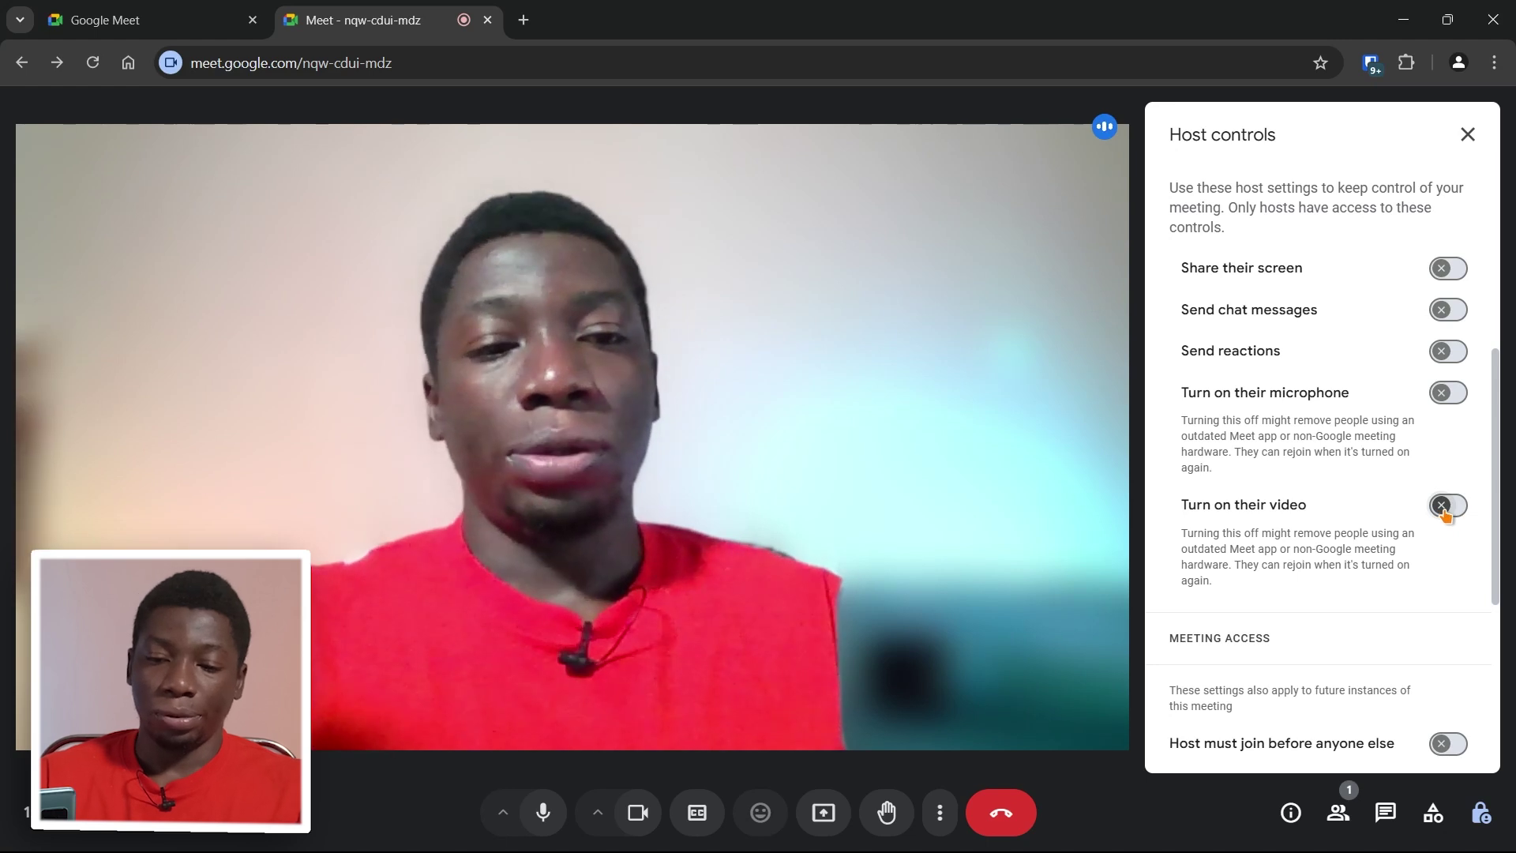
scroll(1399, 477, up, 1)
scroll(1399, 478, up, 1)
scroll(1399, 477, down, 1)
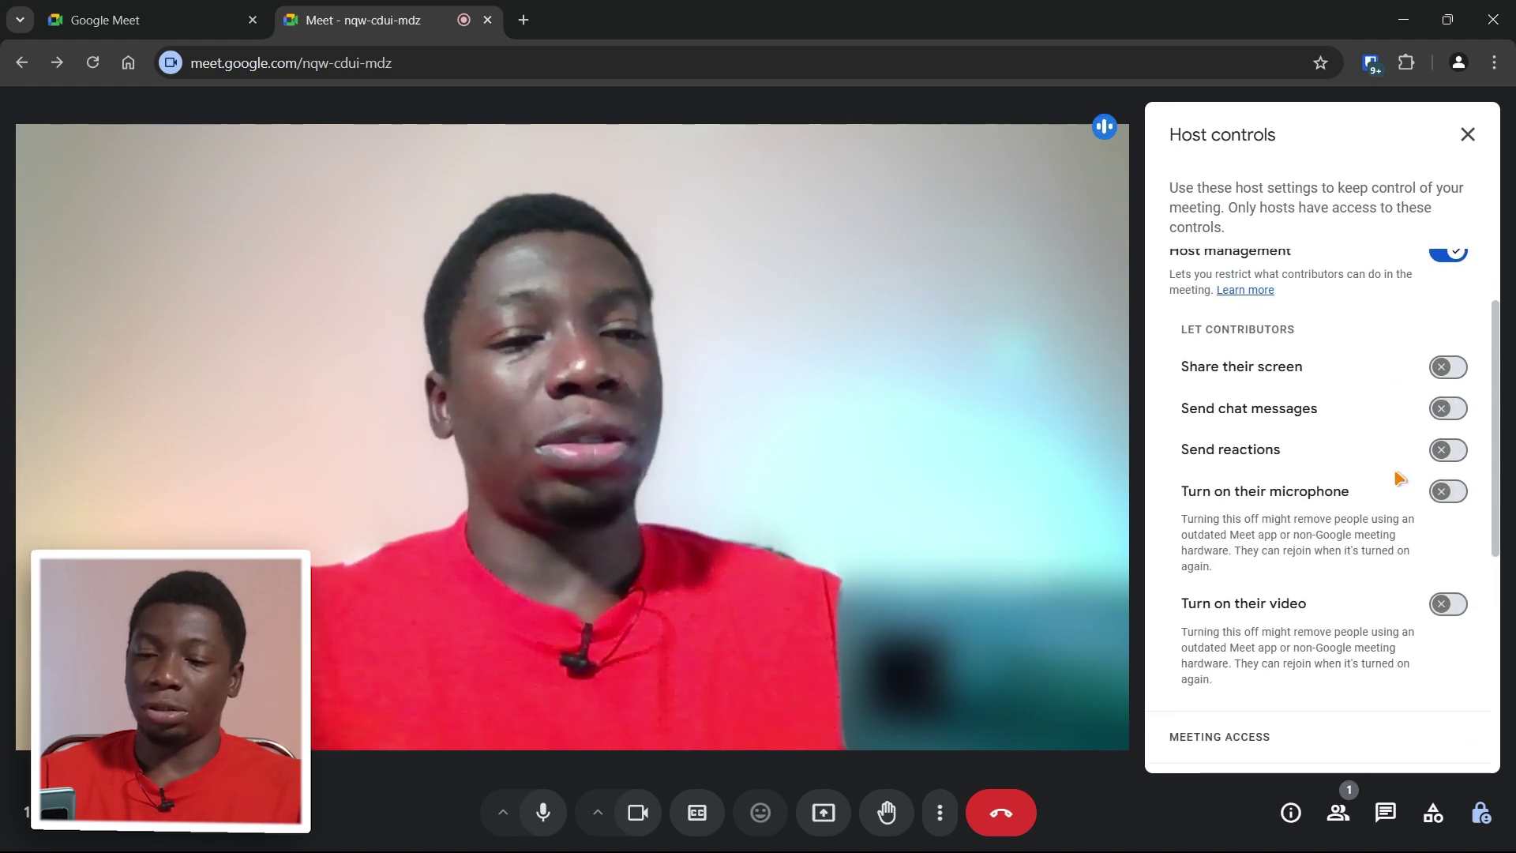
scroll(1399, 478, down, 1)
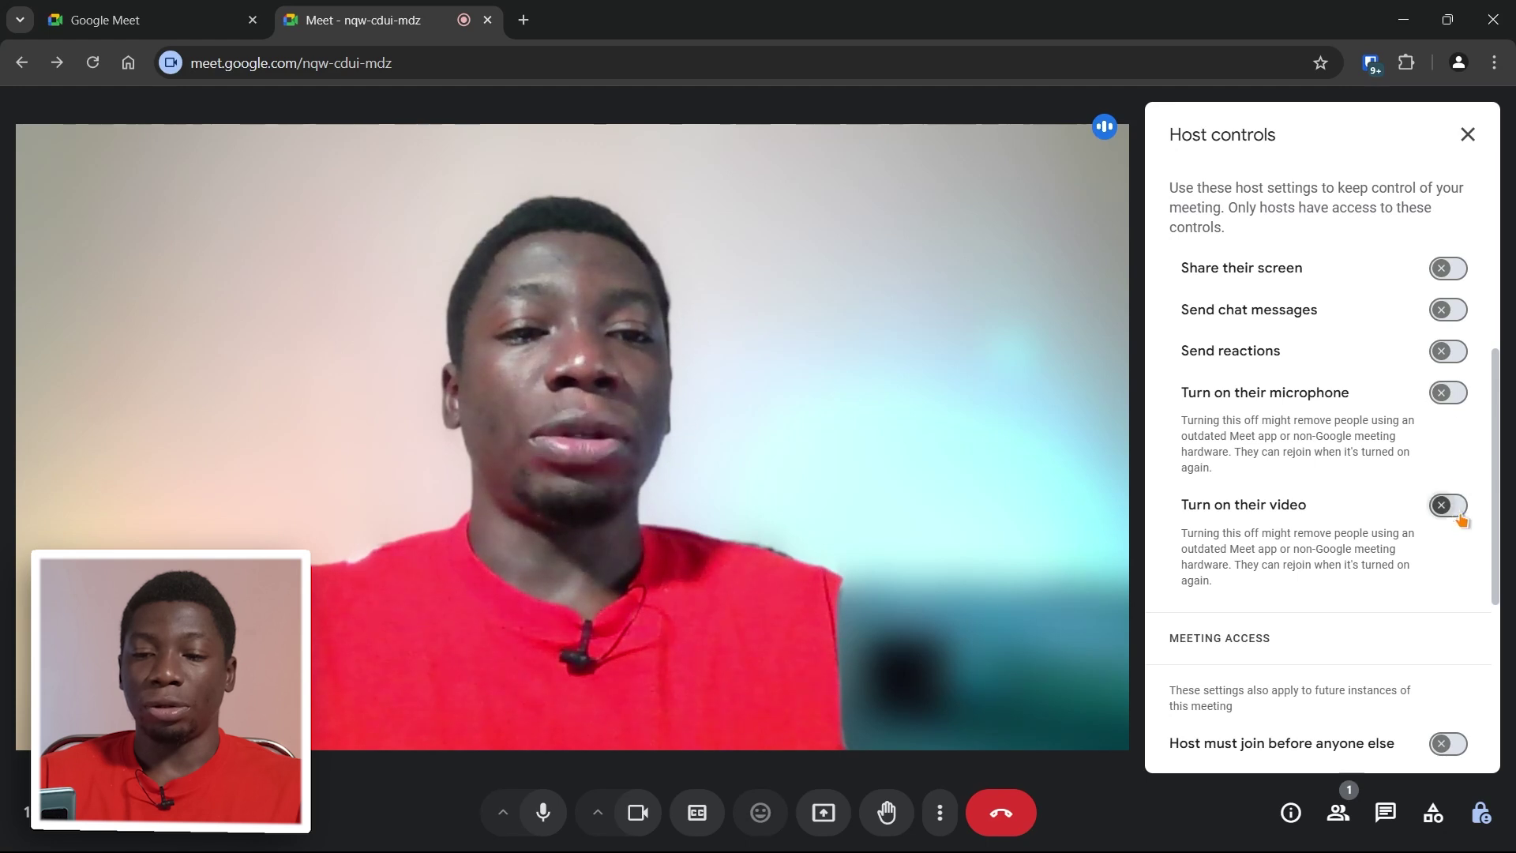
scroll(1389, 395, up, 1)
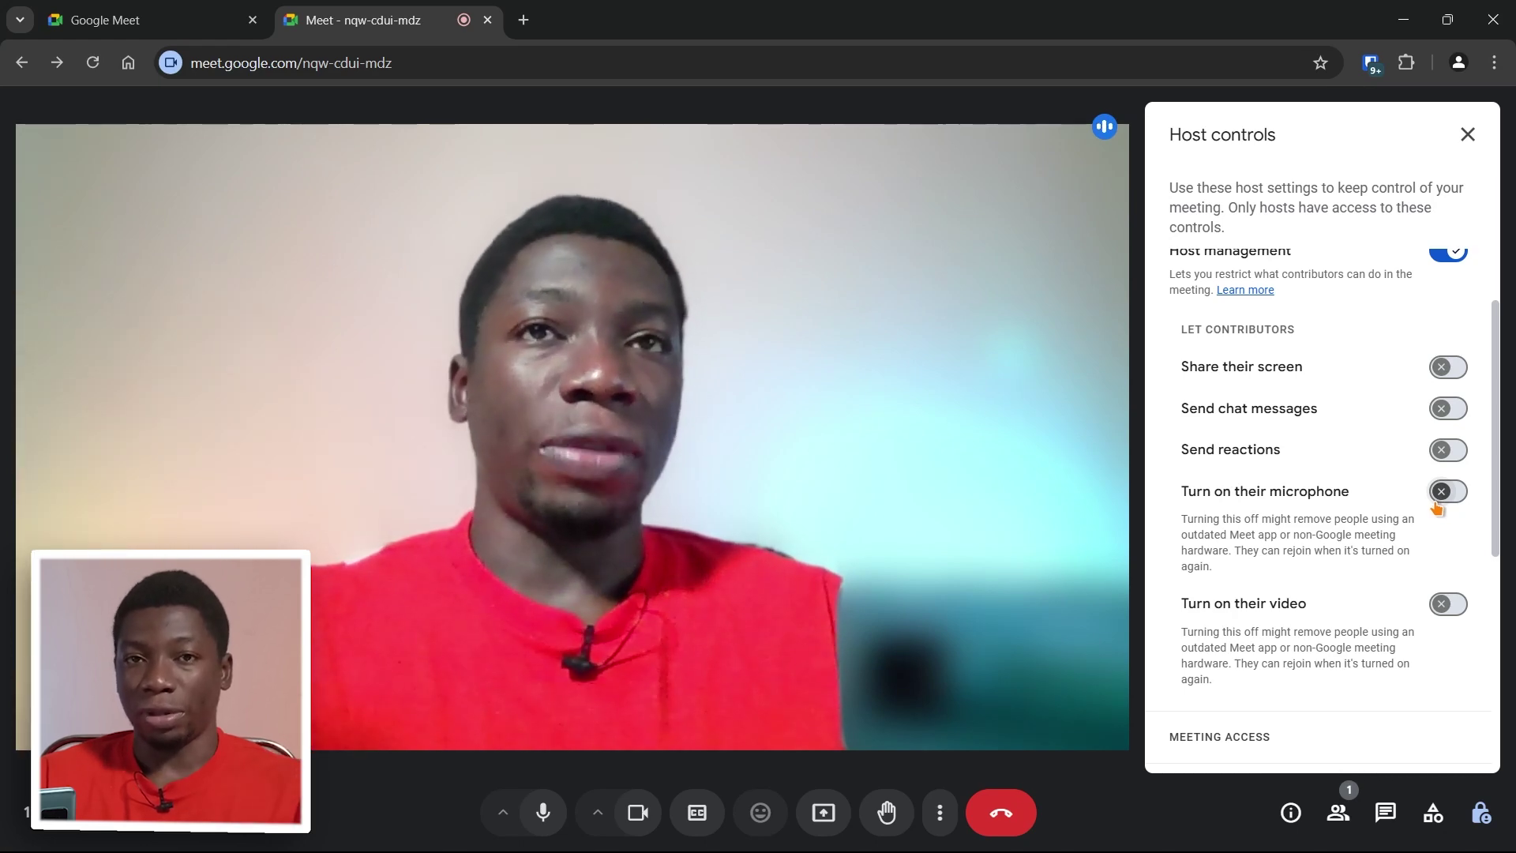
scroll(1439, 438, down, 3)
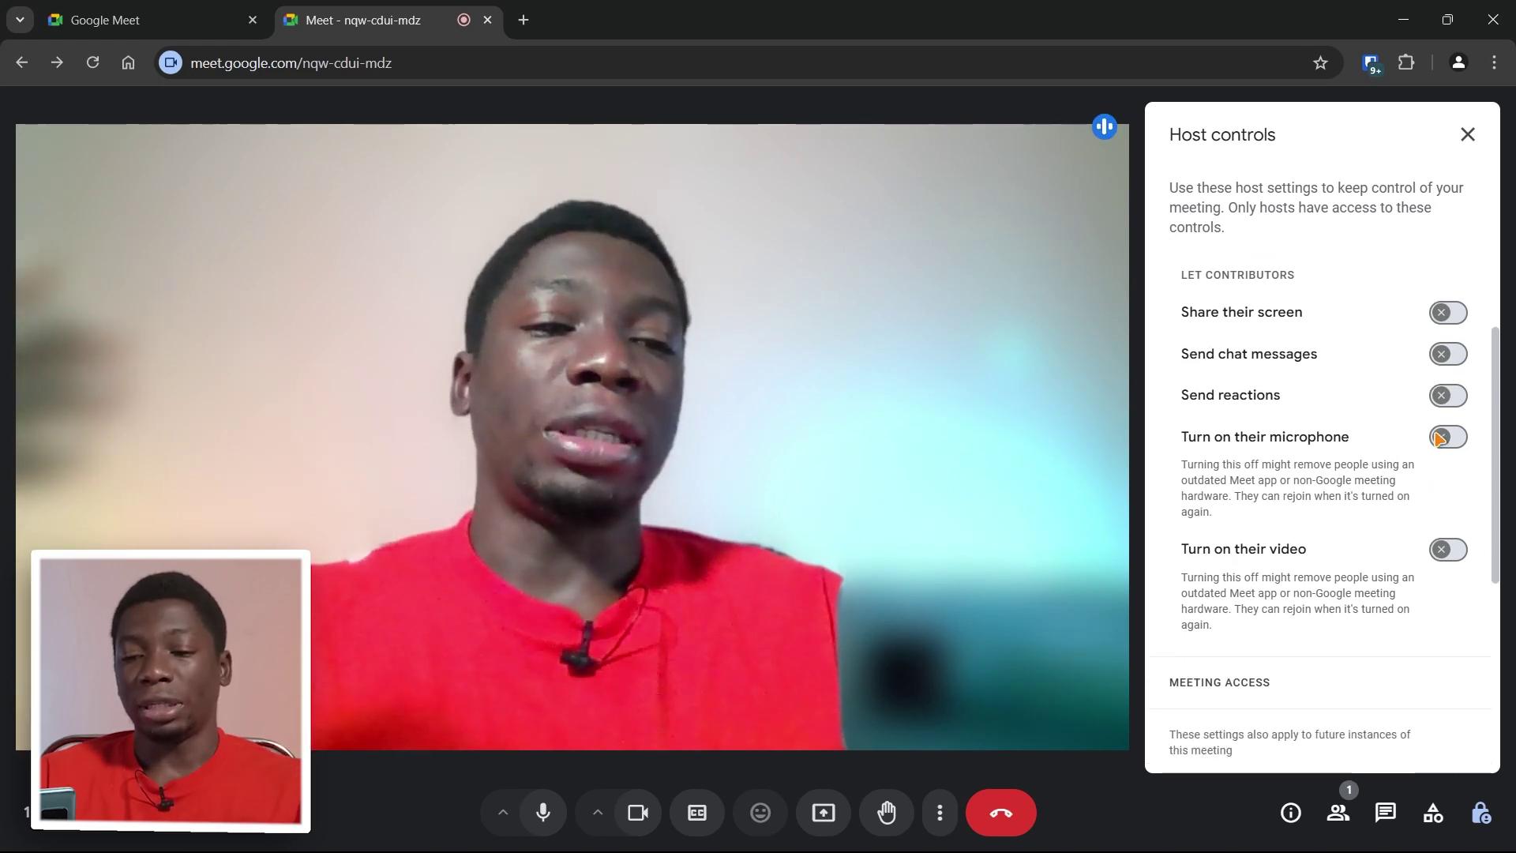
scroll(1438, 440, down, 2)
scroll(1438, 439, up, 5)
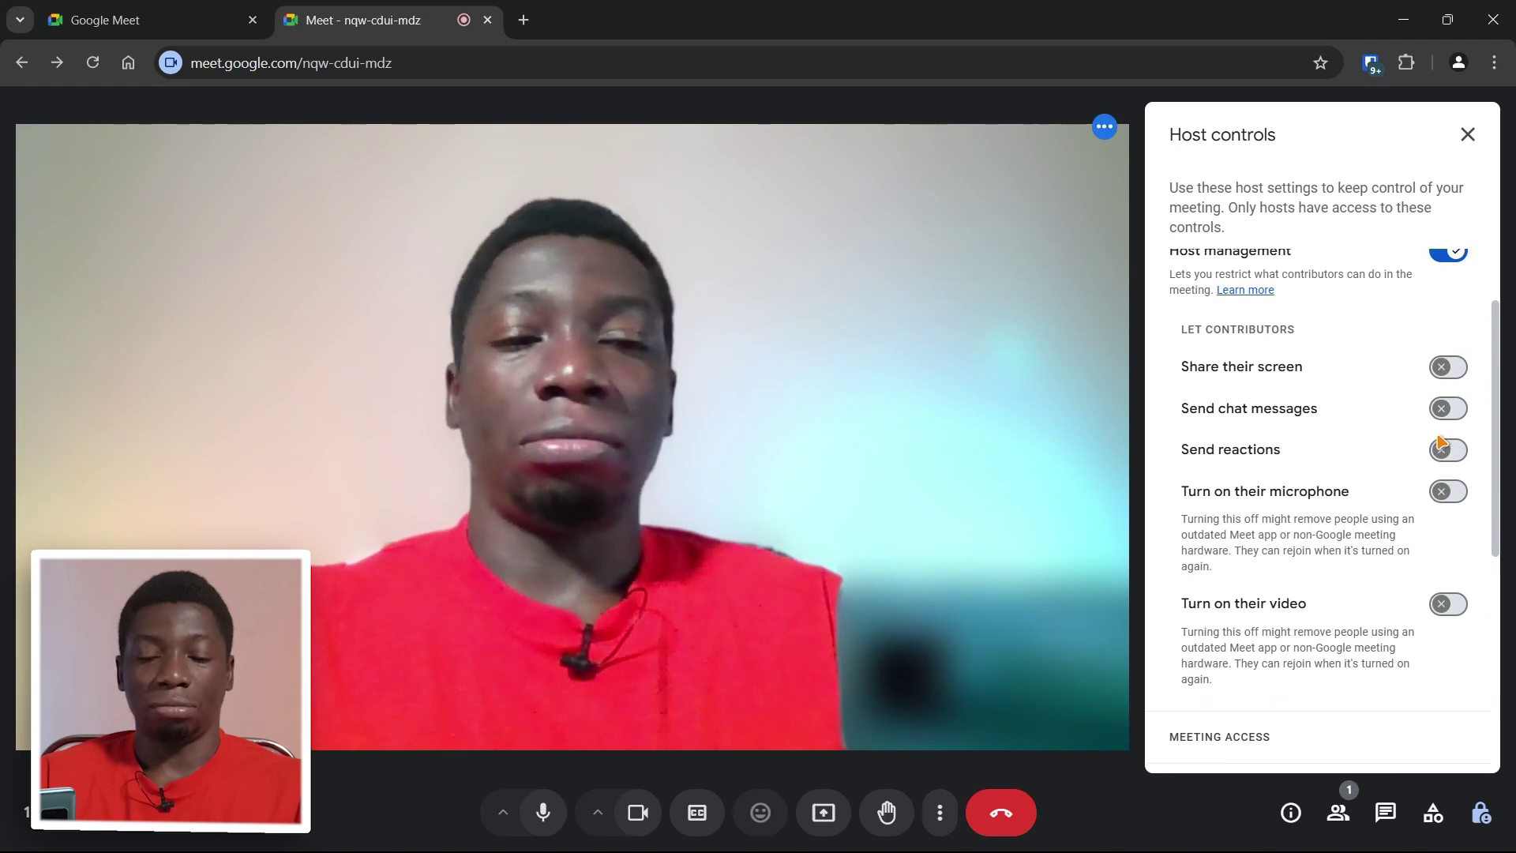